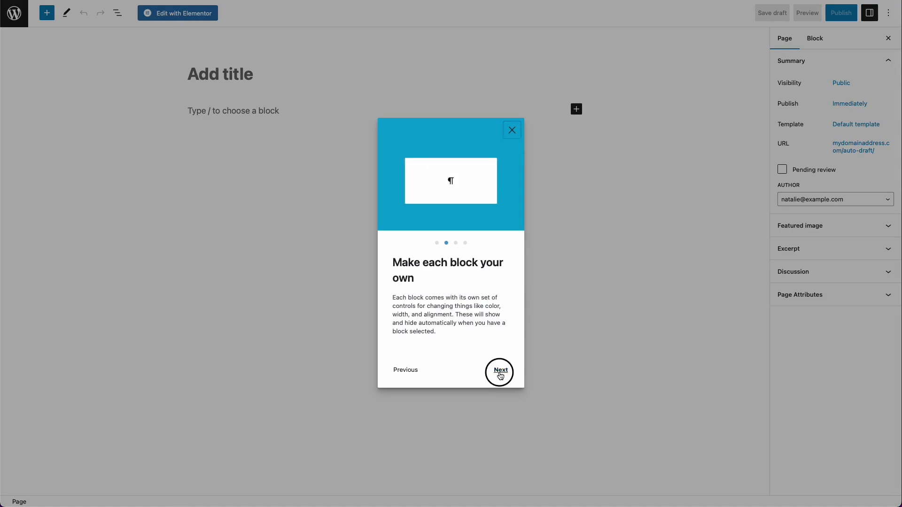
# - Dismiss the welcome guide, title the new page Home and open it for editing in Elementor
pyautogui.click(501, 375)
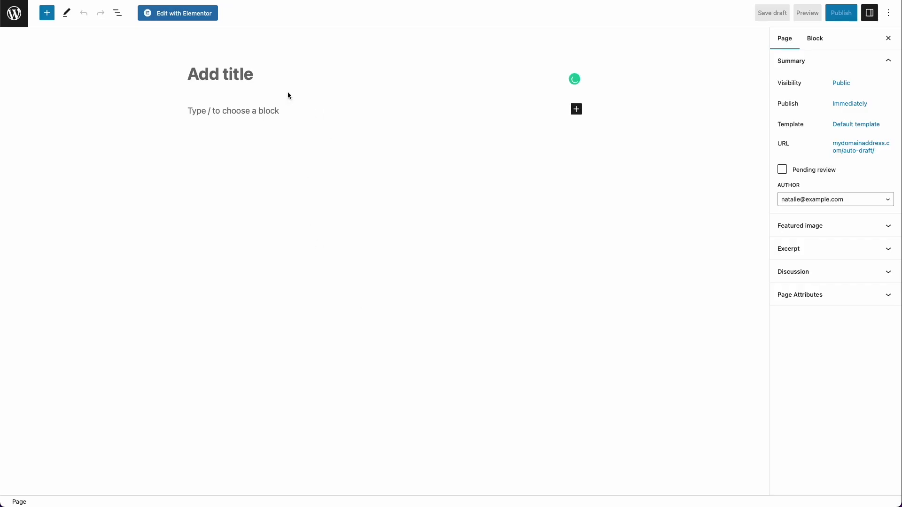
pyautogui.write('Home')
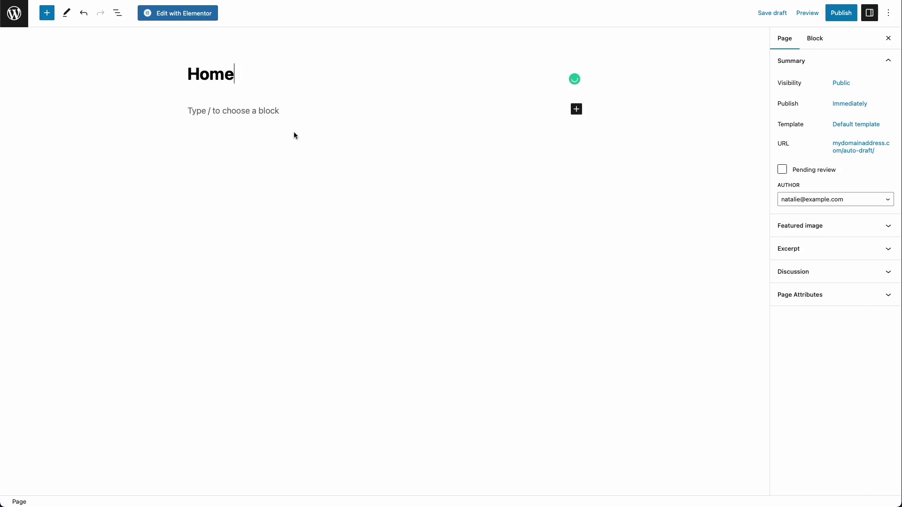
pyautogui.click(292, 116)
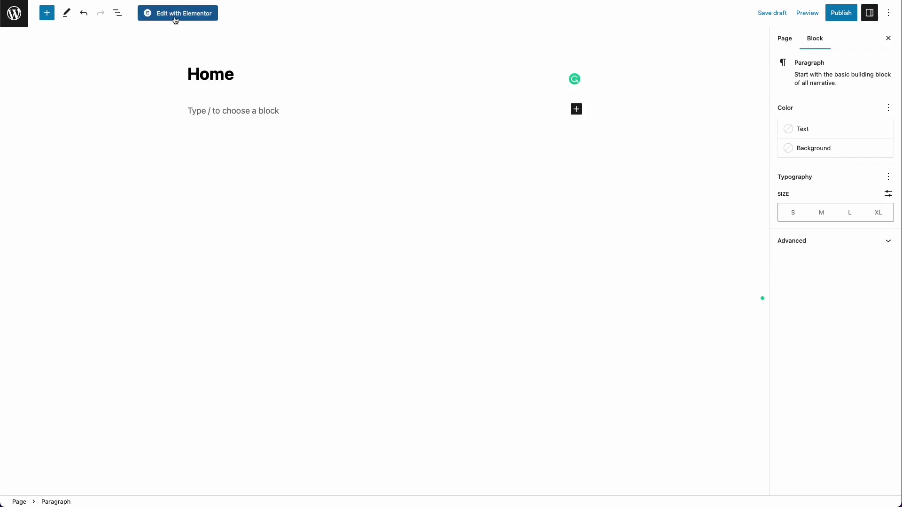
pyautogui.click(196, 20)
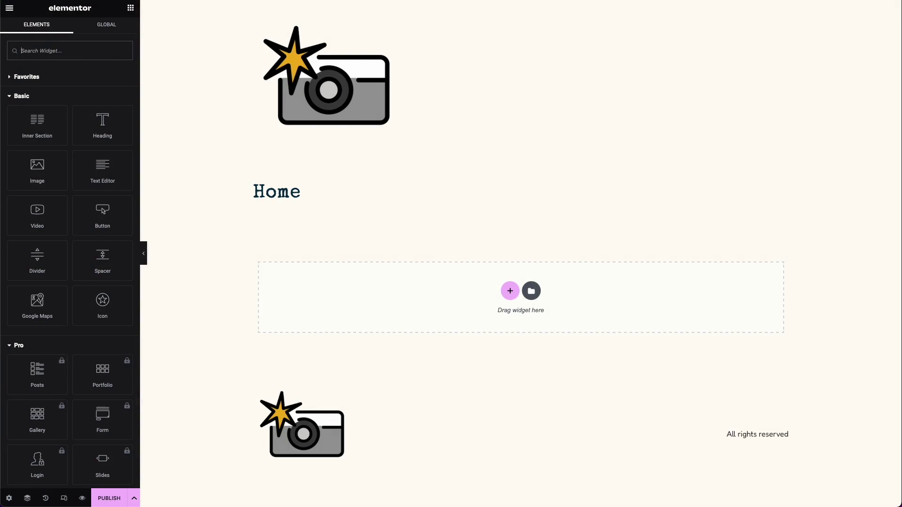
# - Hide the page title and set the page layout to Elementor Canvas
pyautogui.click(10, 500)
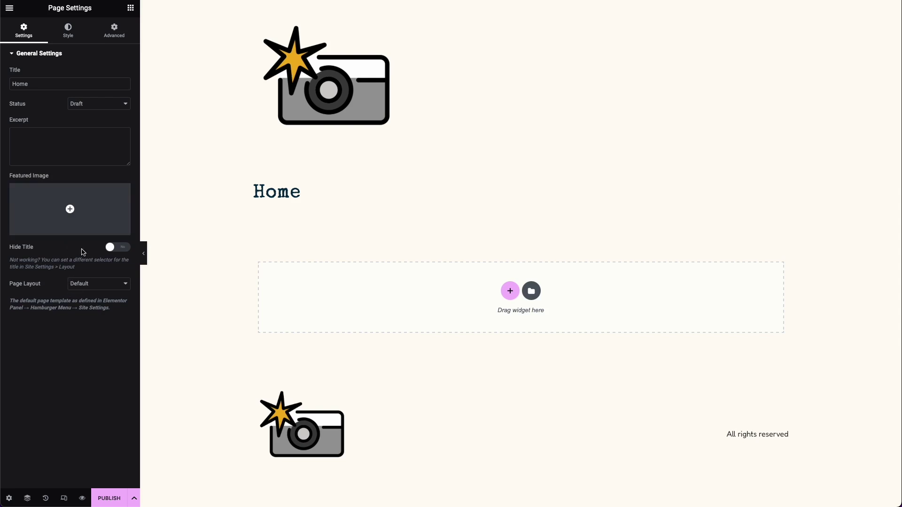
pyautogui.click(118, 253)
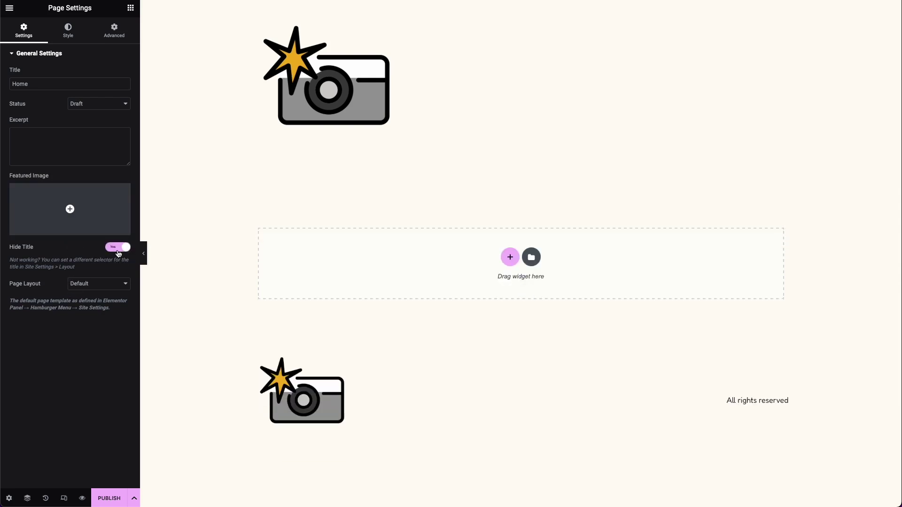
pyautogui.click(91, 284)
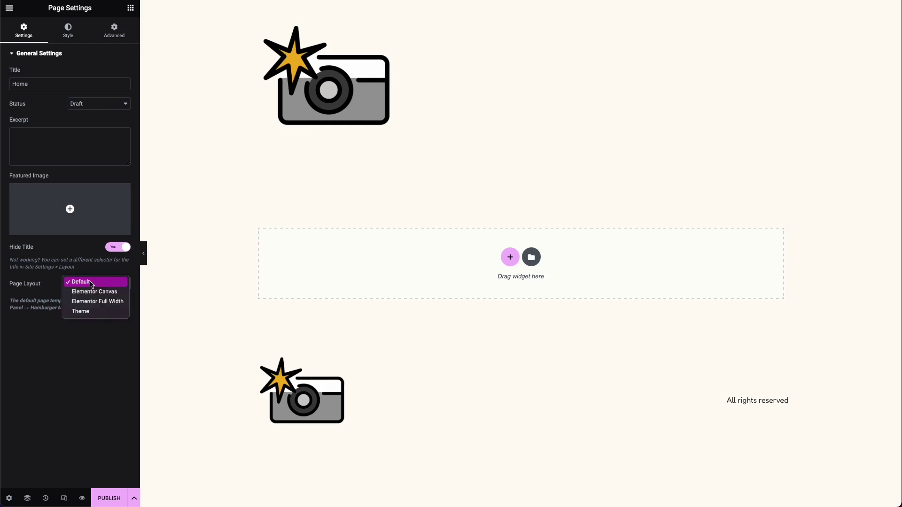
pyautogui.click(108, 292)
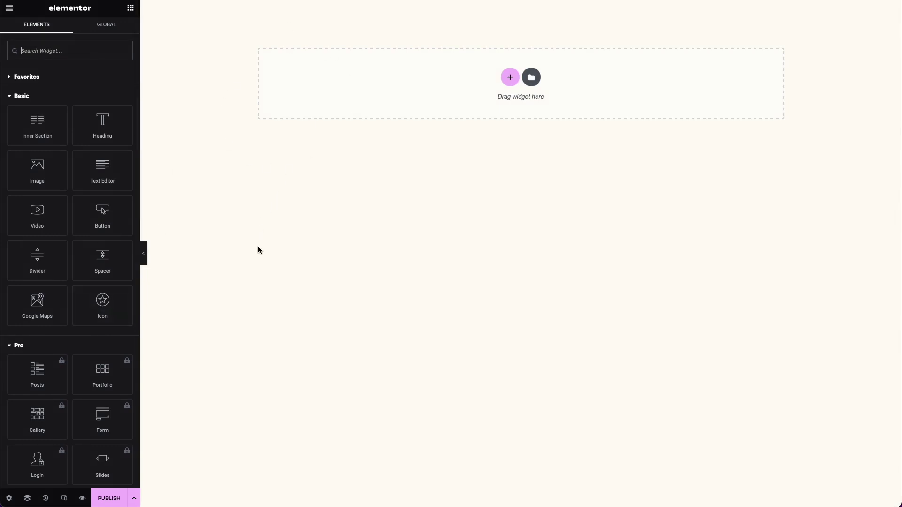
# - Save the Home page as a draft and close the save options
pyautogui.click(134, 498)
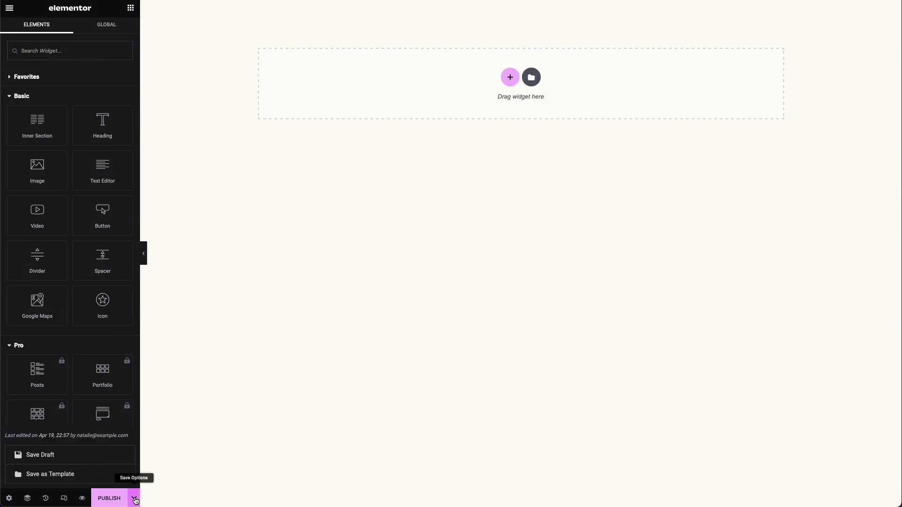
pyautogui.click(61, 459)
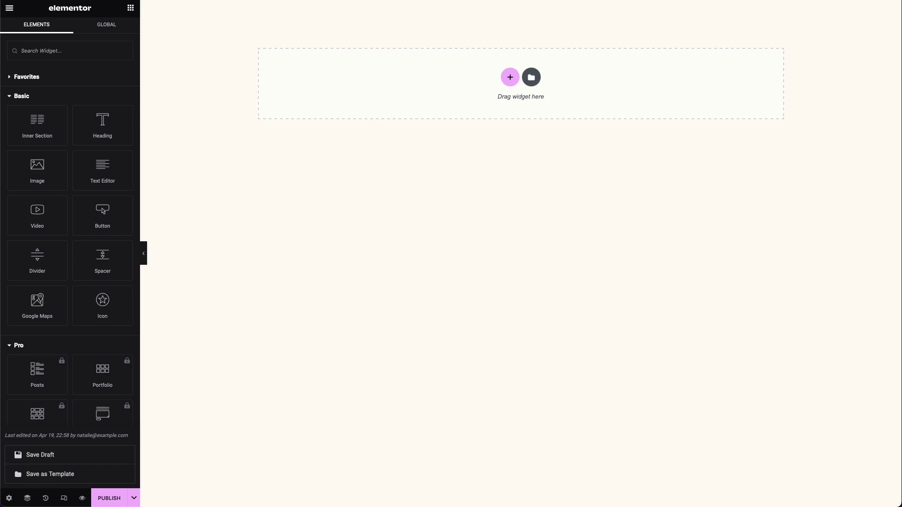
pyautogui.click(459, 84)
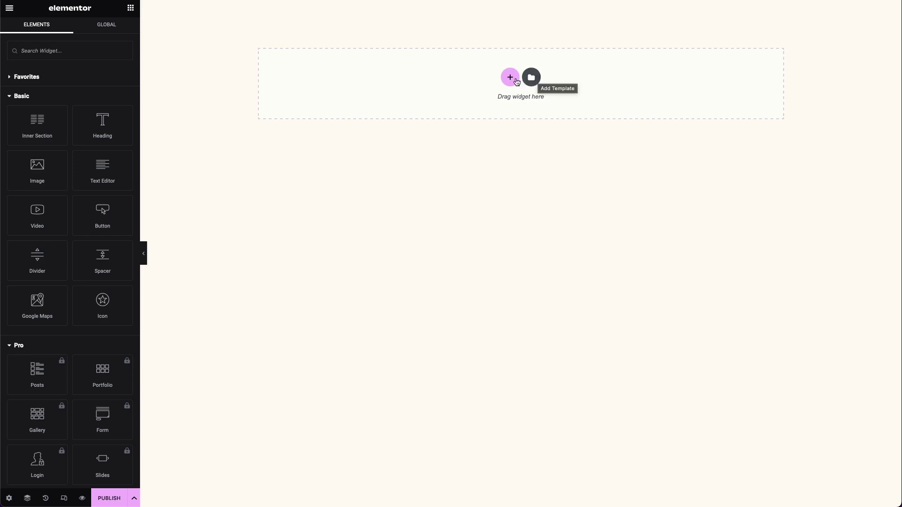
# - Add a single-column section to the empty page and place an Image widget in it
pyautogui.click(509, 77)
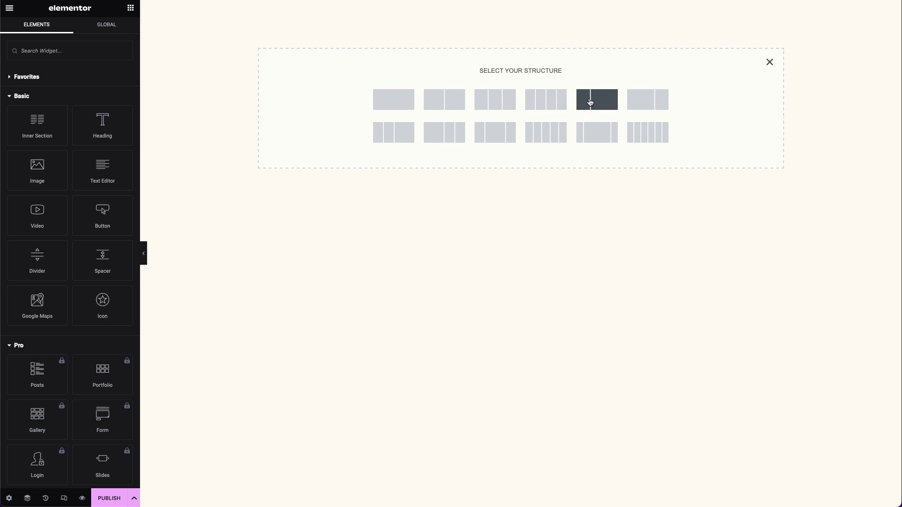
pyautogui.click(406, 99)
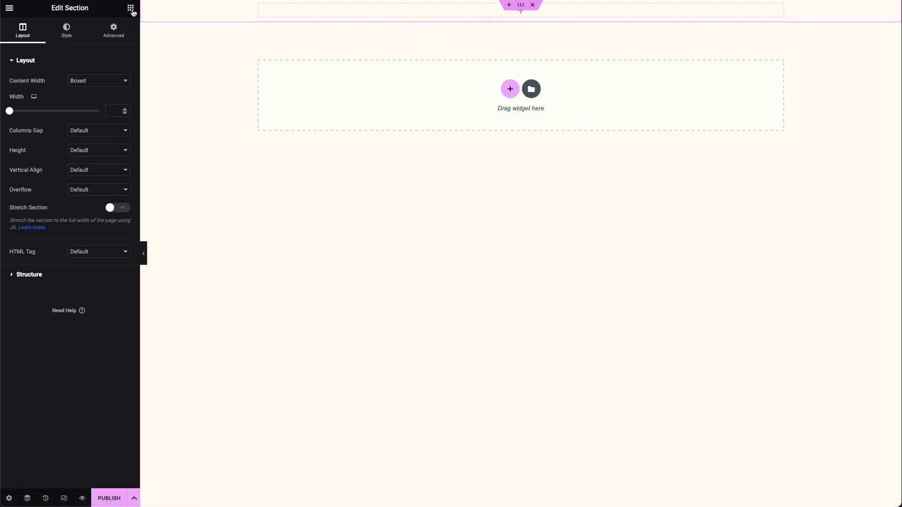
pyautogui.click(130, 7)
pyautogui.moveTo(43, 167); pyautogui.dragTo(344, 9)
# - Fill the image widget with the camera logo from the Media Library
pyautogui.moveTo(64, 119)
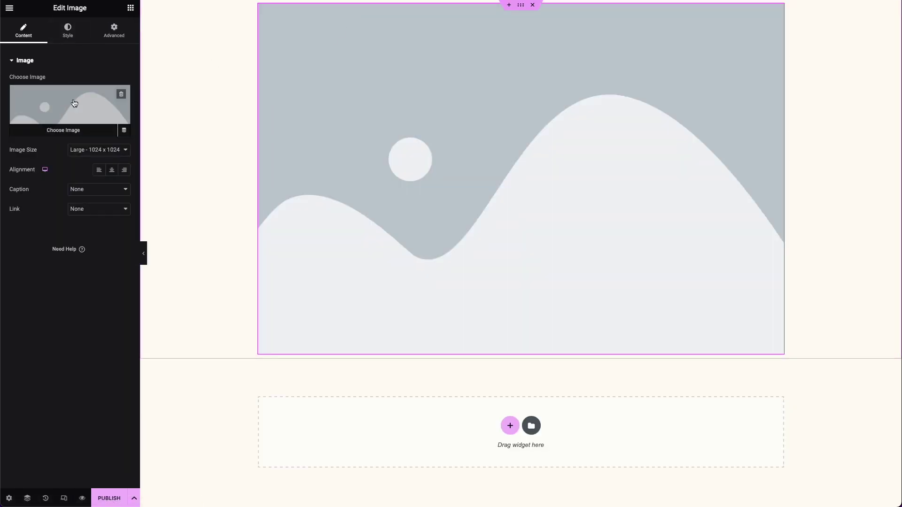
pyautogui.click(74, 104)
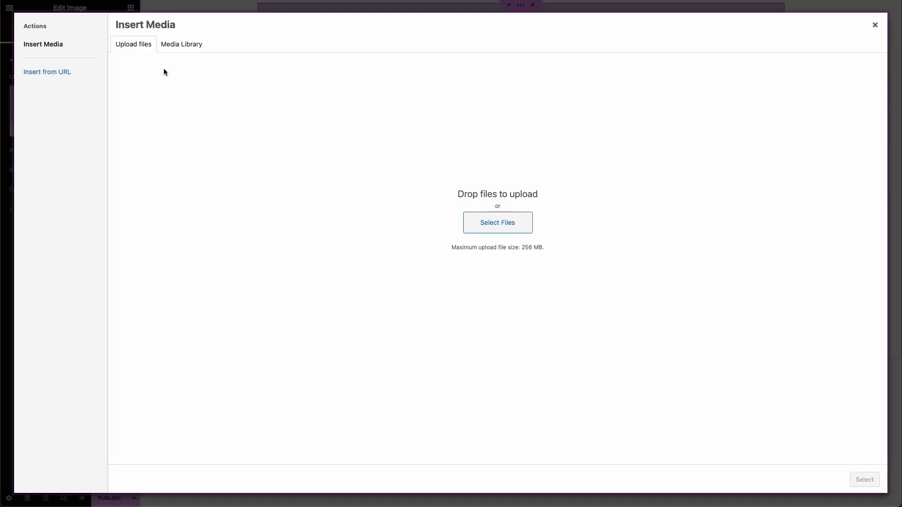
pyautogui.click(177, 49)
pyautogui.click(148, 113)
pyautogui.click(864, 480)
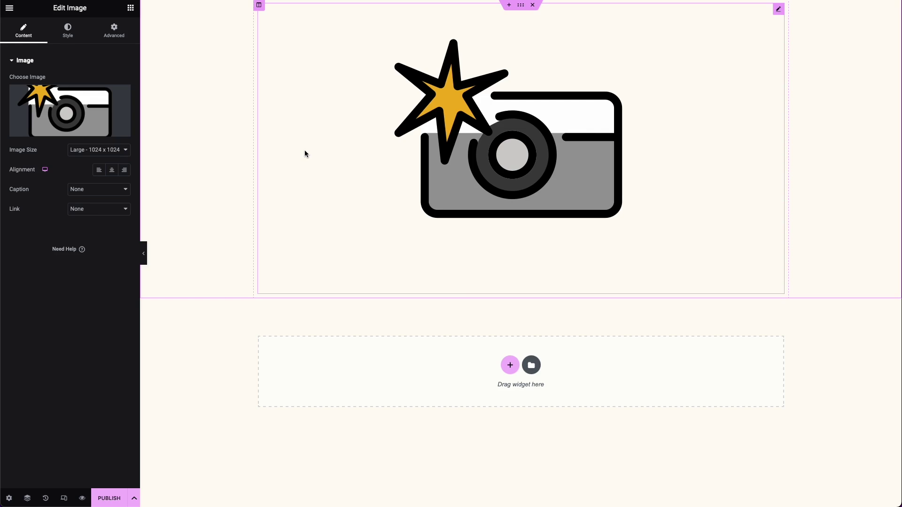
# - Set the camera logo's maximum width to 75 px and align it left
pyautogui.click(59, 44)
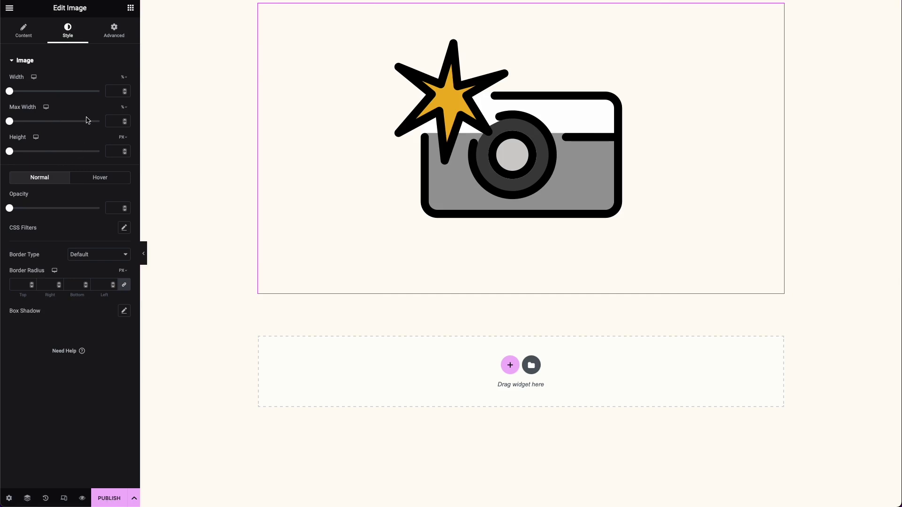
pyautogui.click(125, 107)
pyautogui.click(117, 121)
pyautogui.write('50')
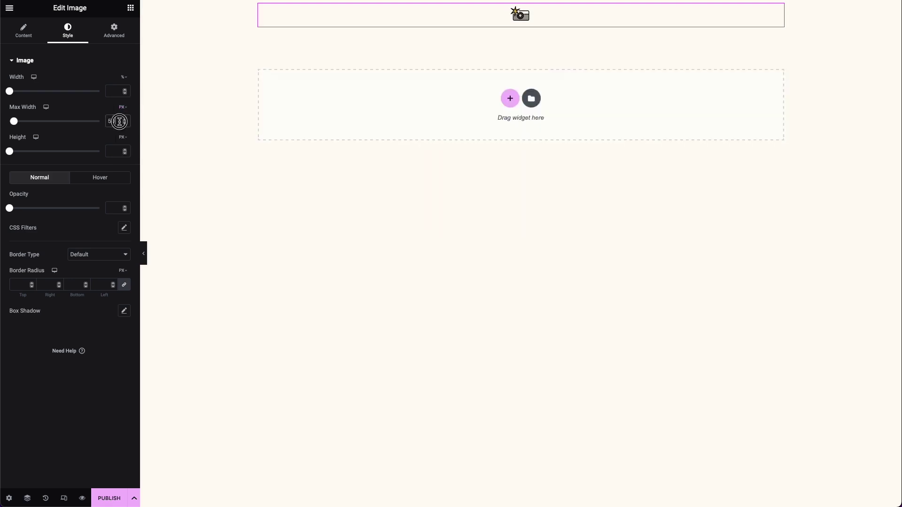
pyautogui.press('BackSpace')
pyautogui.press('BackSpace')
pyautogui.write('75')
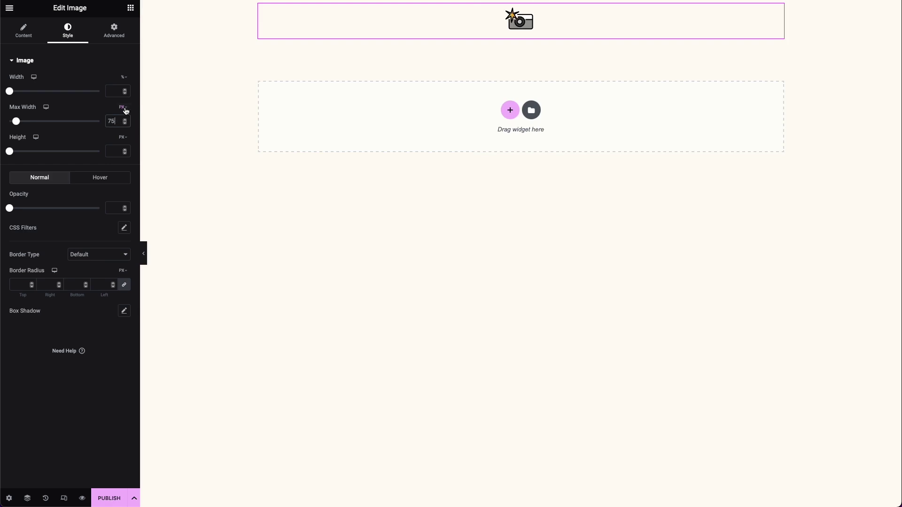
pyautogui.click(125, 108)
pyautogui.click(24, 31)
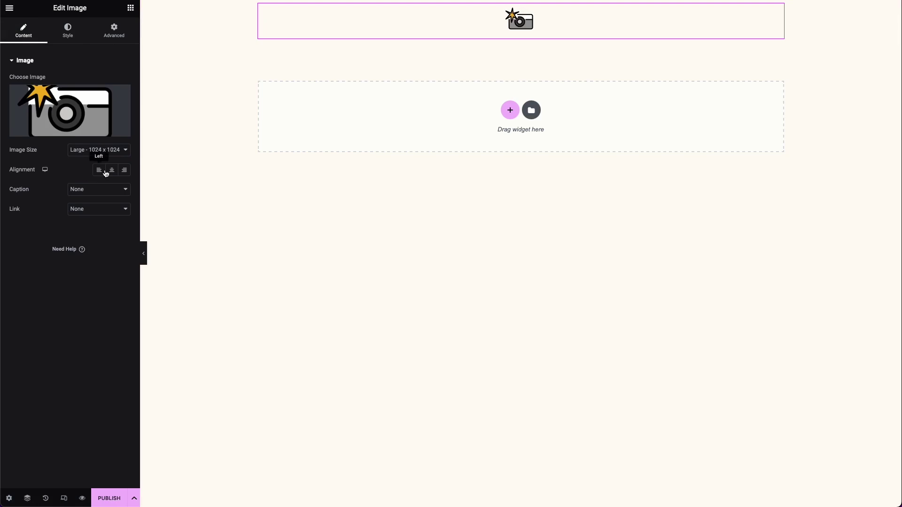
pyautogui.click(98, 170)
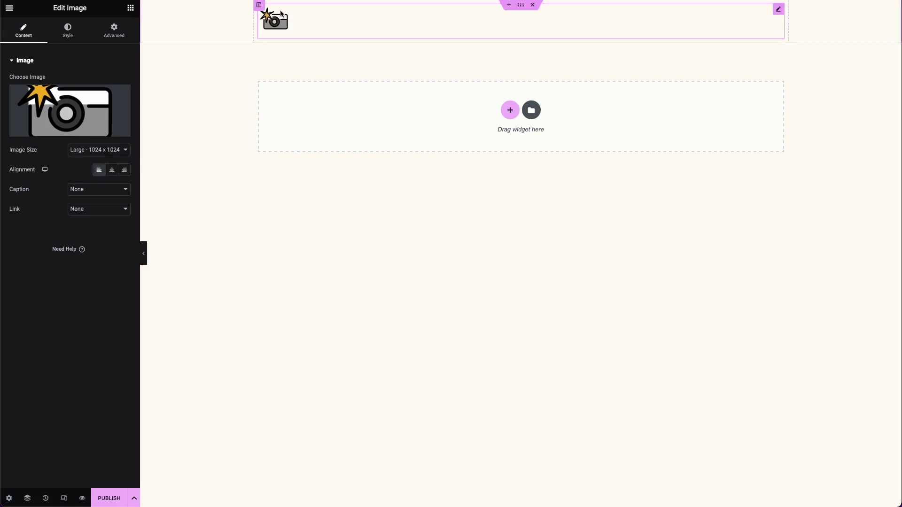
# - Add a Heading widget below the camera logo with the title Faded Memories, keeping the HTML tag H2
pyautogui.click(132, 8)
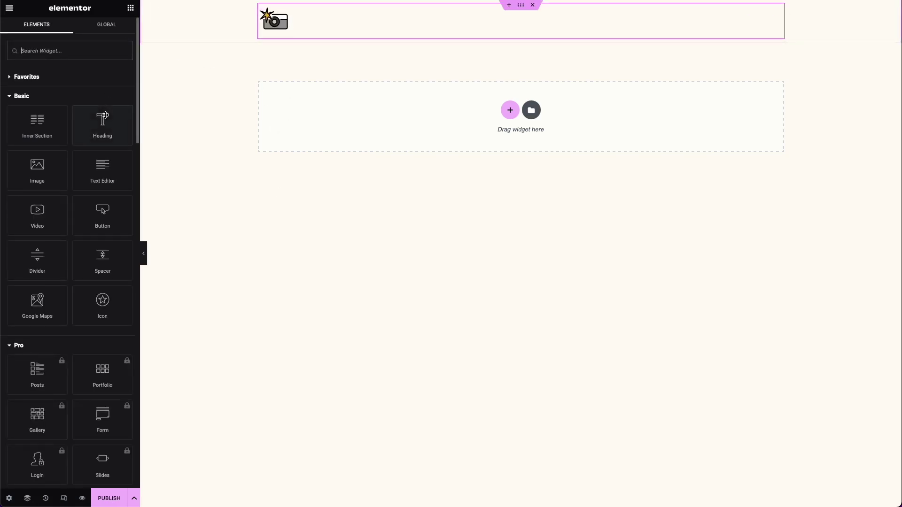
pyautogui.moveTo(90, 117); pyautogui.dragTo(309, 27)
pyautogui.click(77, 111)
pyautogui.hotkey('ctrl', 'a')
pyautogui.write('Fa')
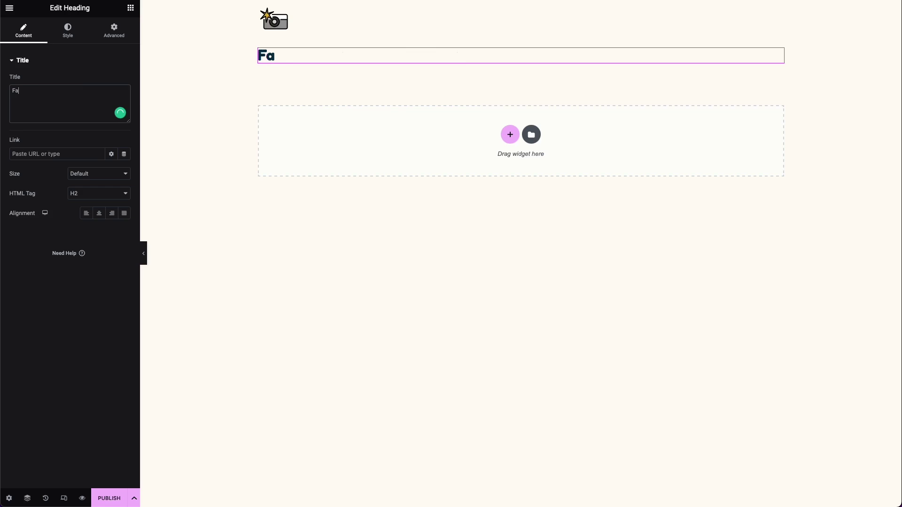
pyautogui.write('ded Memories')
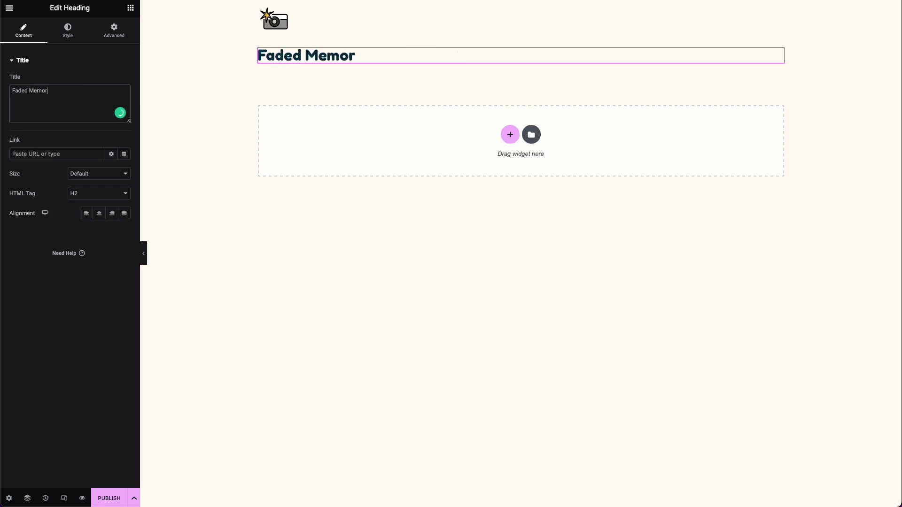
pyautogui.click(87, 191)
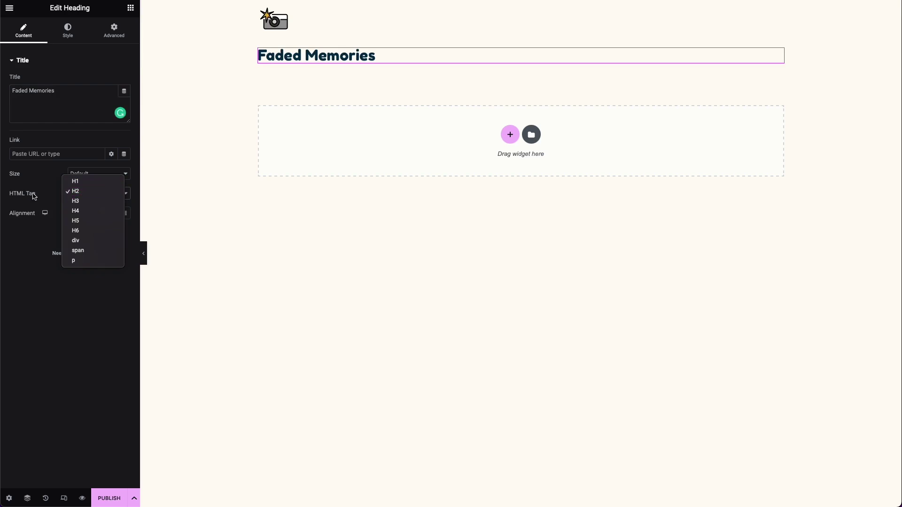
pyautogui.click(55, 186)
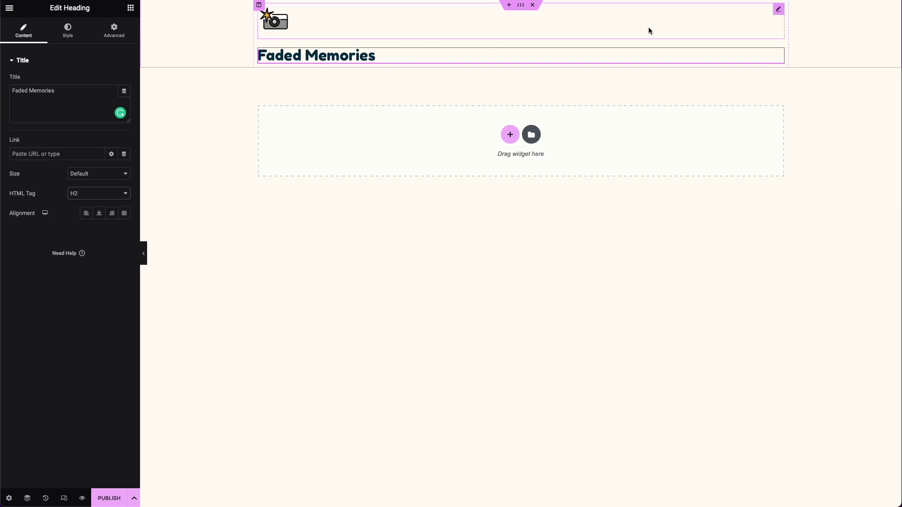
# - Set the camera logo widget's layout width to Inline (auto)
pyautogui.click(778, 10)
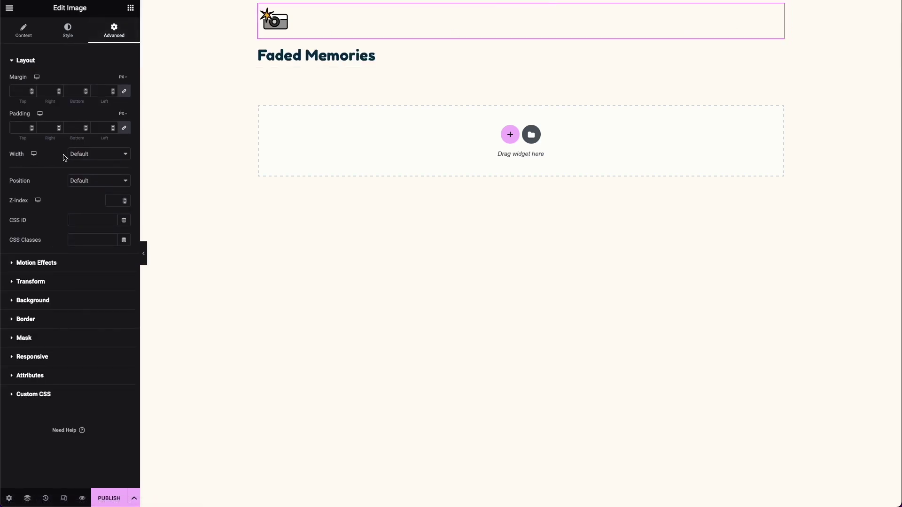
pyautogui.click(110, 155)
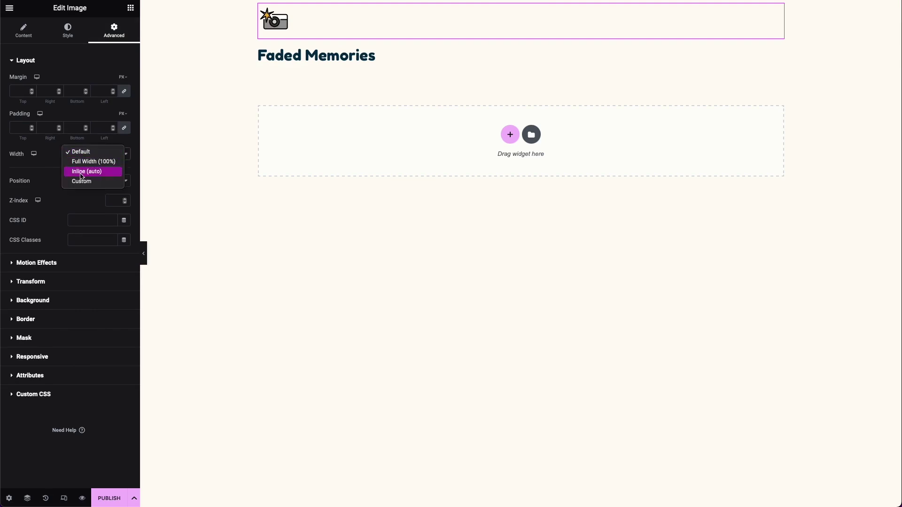
pyautogui.click(102, 173)
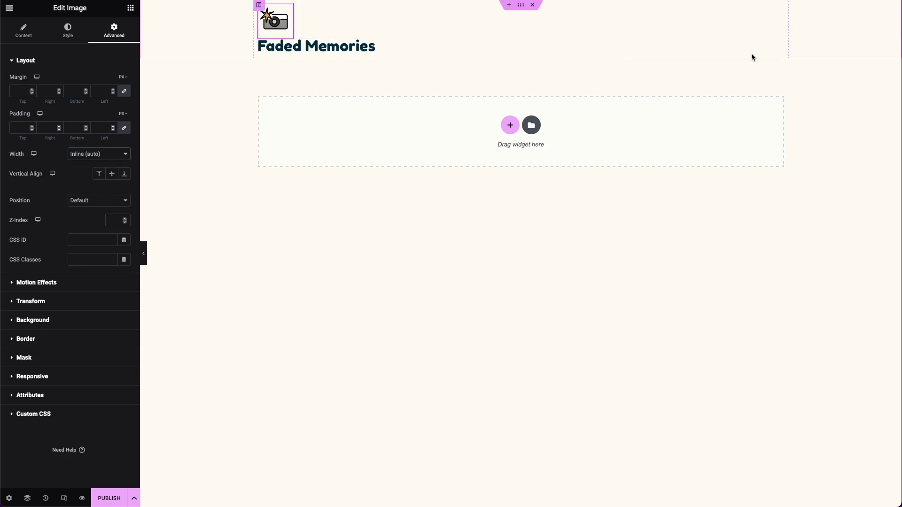
# - Set the Faded Memories heading's width to Inline (auto) and align it vertically to the middle
pyautogui.click(780, 43)
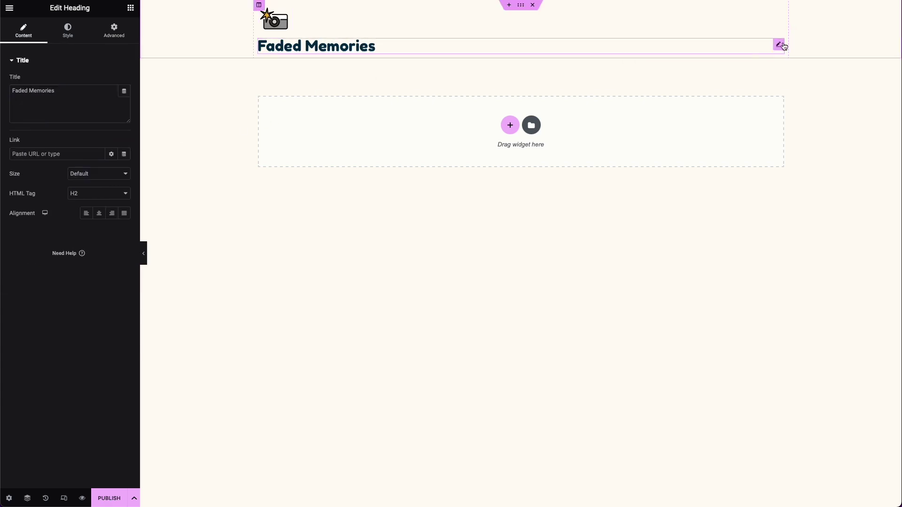
pyautogui.click(114, 31)
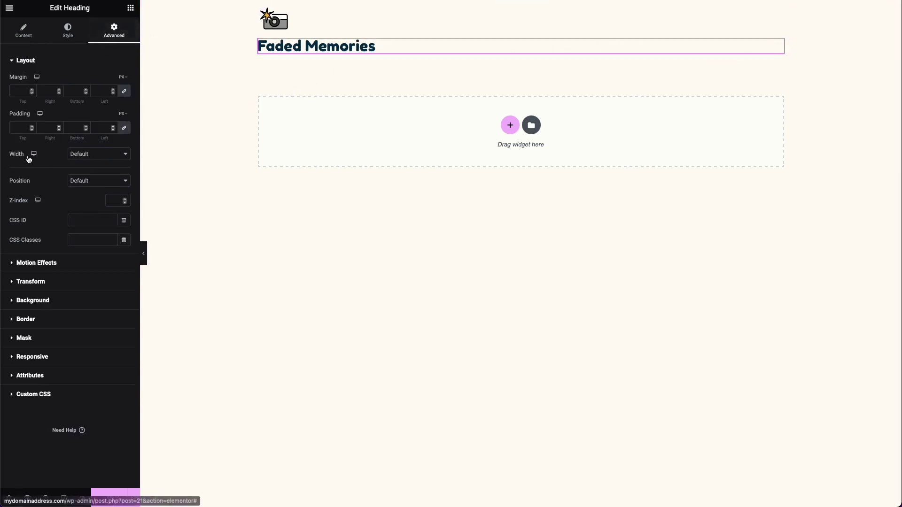
pyautogui.click(84, 155)
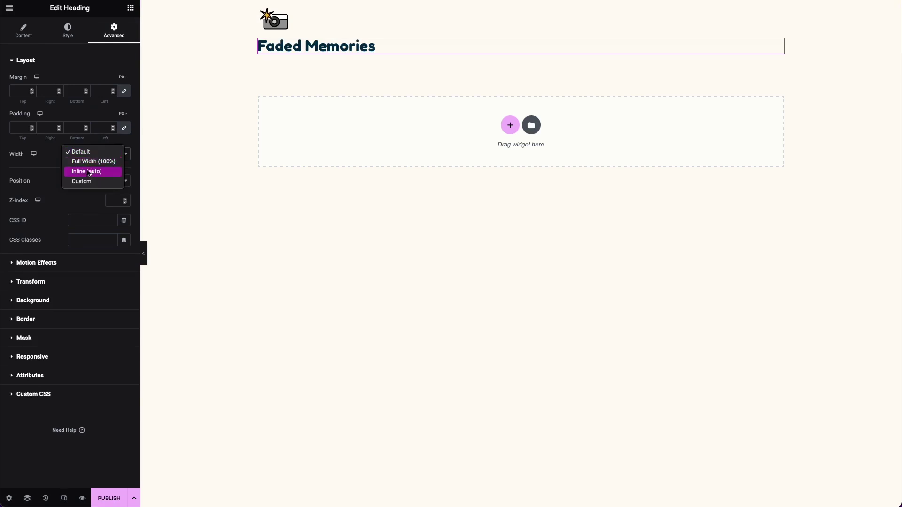
pyautogui.click(89, 173)
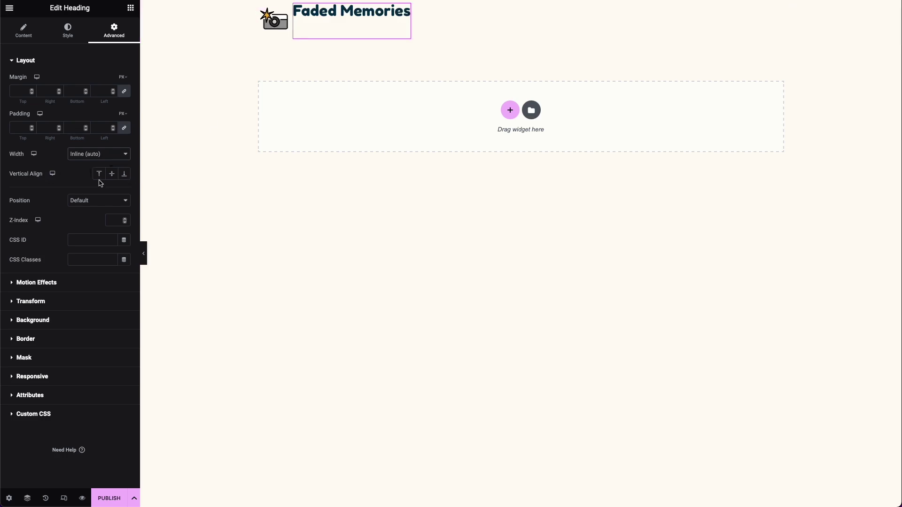
pyautogui.click(110, 177)
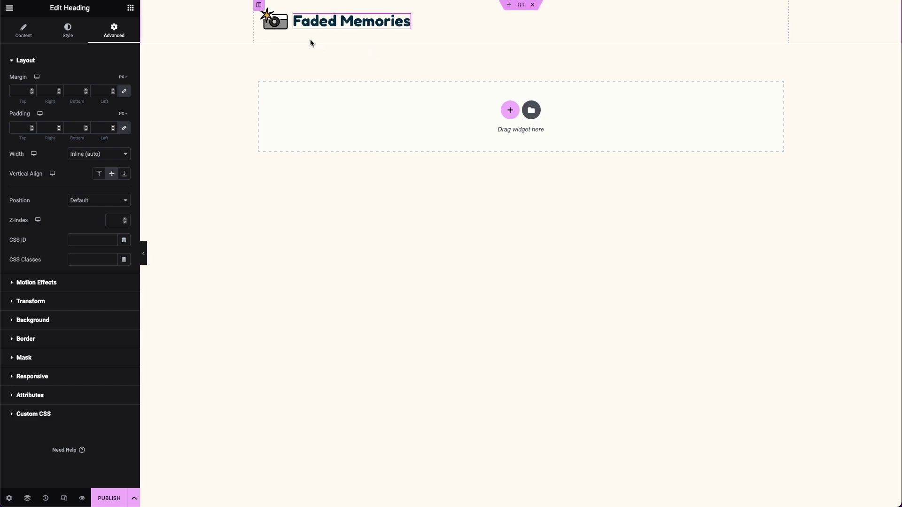
# - Add a two-column section below the header and place a Heading widget with HTML tag H1 in its left column
pyautogui.click(509, 111)
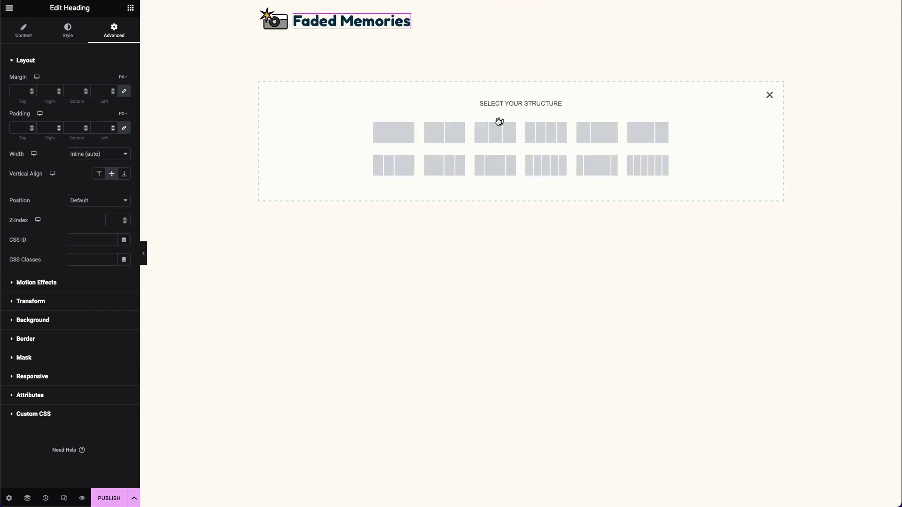
pyautogui.click(460, 137)
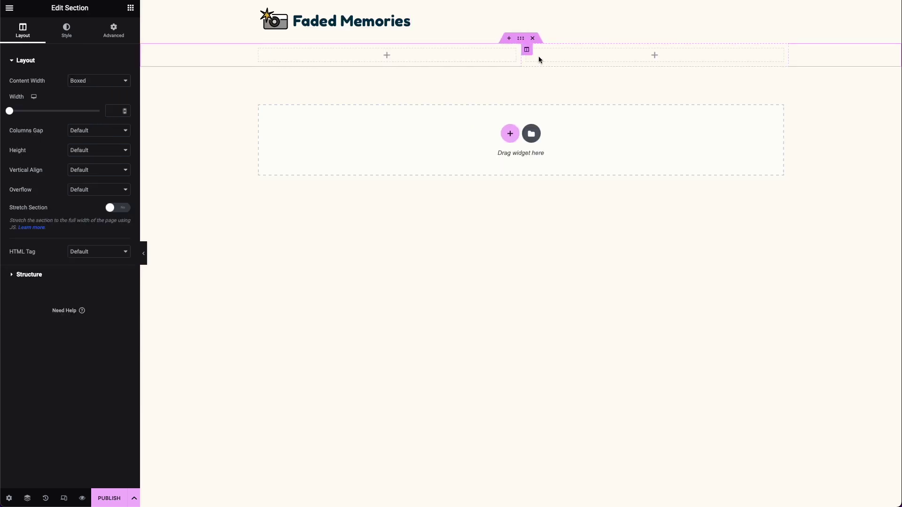
pyautogui.click(131, 8)
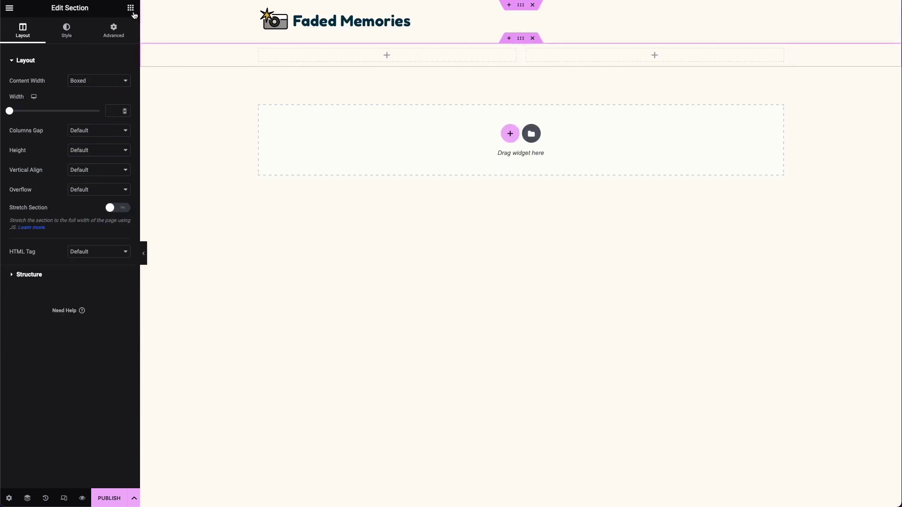
pyautogui.moveTo(102, 123); pyautogui.dragTo(429, 62)
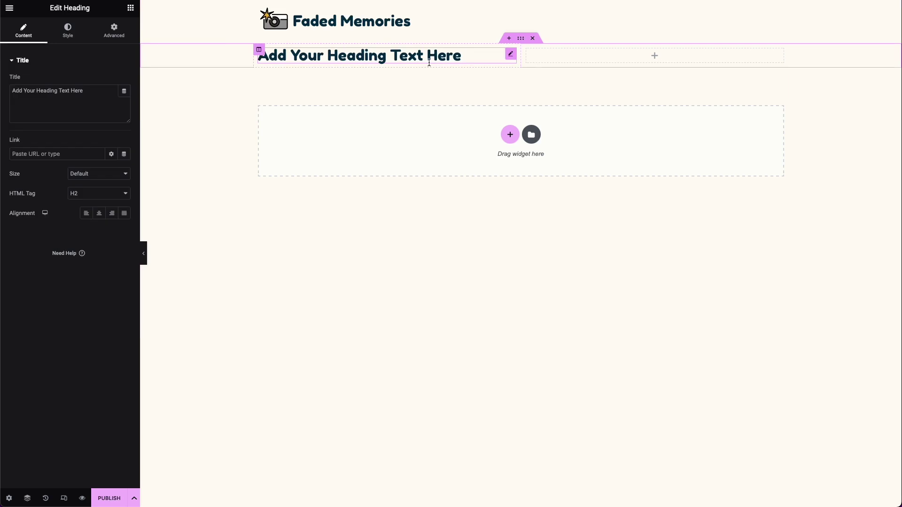
pyautogui.click(97, 195)
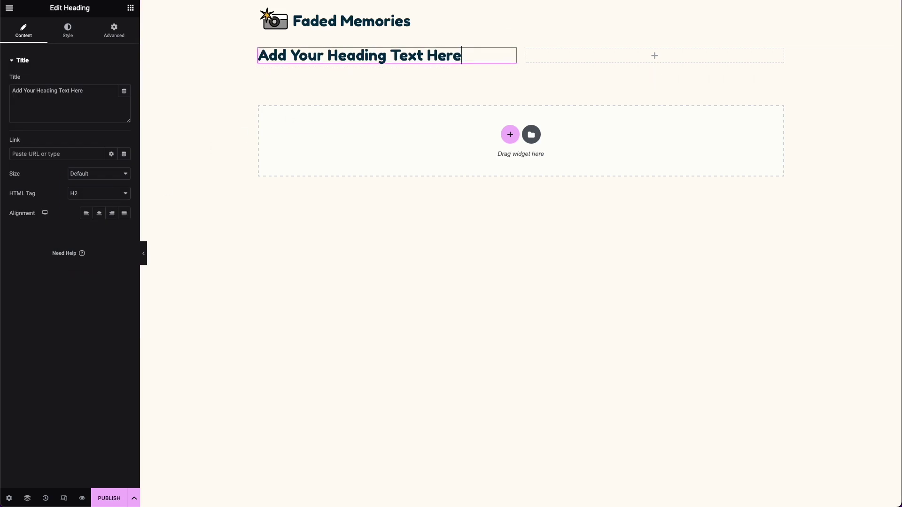
pyautogui.click(75, 182)
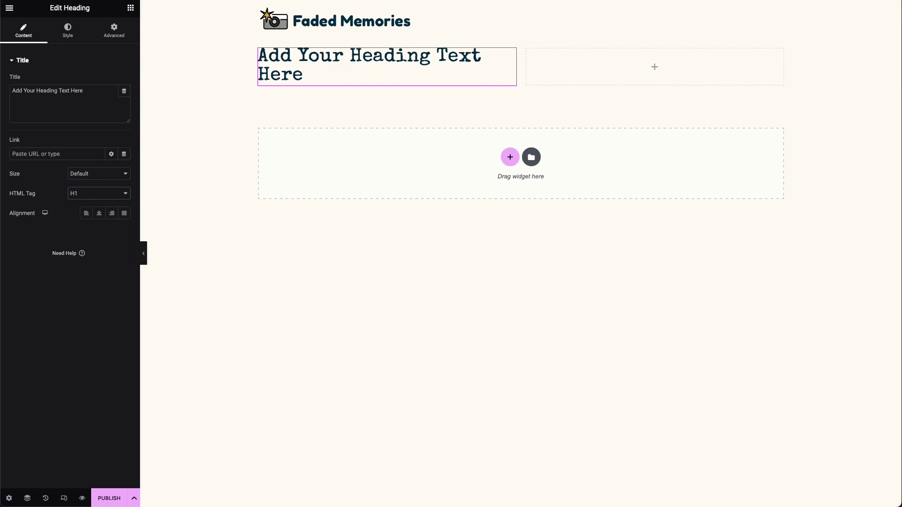
# - Set the new heading's title to "Capture Your Special Day with Faded Memories"
pyautogui.click(82, 102)
pyautogui.hotkey('ctrl', 'a')
pyautogui.write('Capture Your Special Day with FadedMemories')
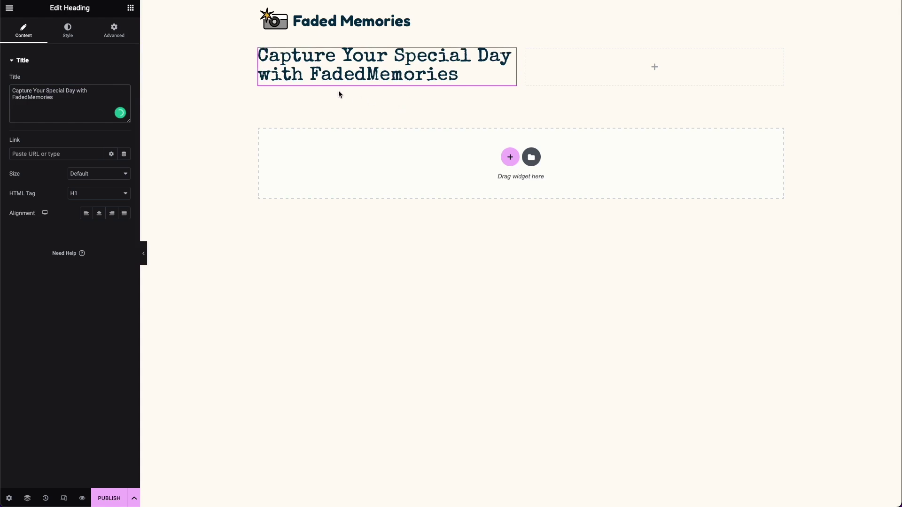
pyautogui.click(24, 98)
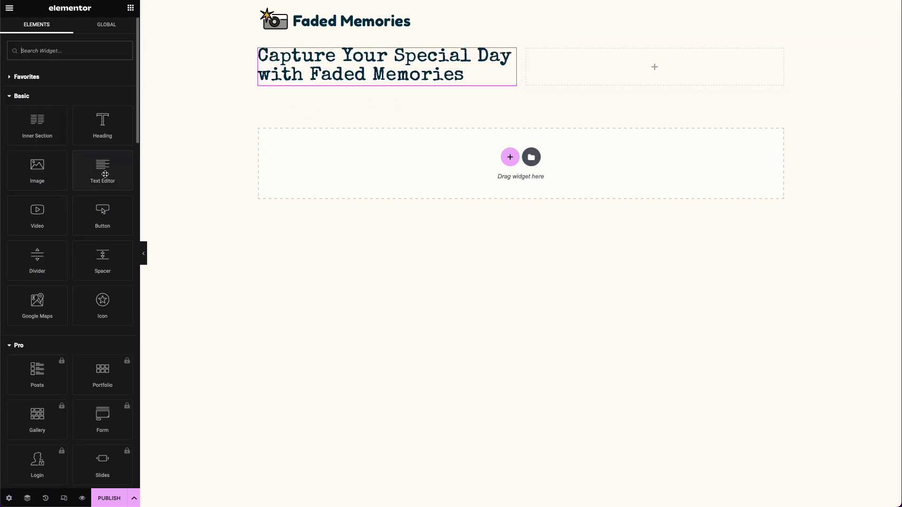
# - Add a Text Editor widget below the H1 heading and paste in the paragraph beginning "Preserve your precious moments from your wedding day"
pyautogui.moveTo(105, 175); pyautogui.dragTo(400, 86)
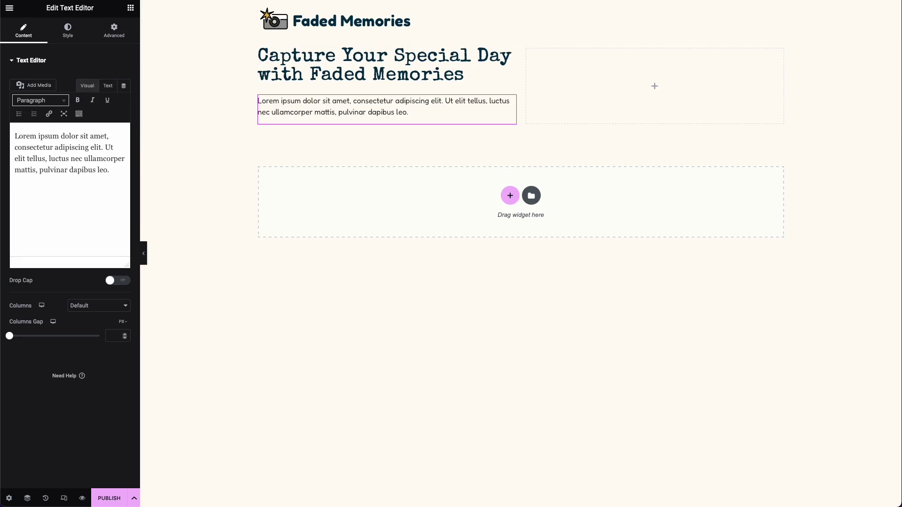
pyautogui.click(63, 181)
pyautogui.hotkey('ctrl', 'a')
pyautogui.write('Preserve your precious moments from your wedding day with FadedMemories. We’ll cover every detail of the ceremony and party through 100 beautiful polaroid snapshots.')
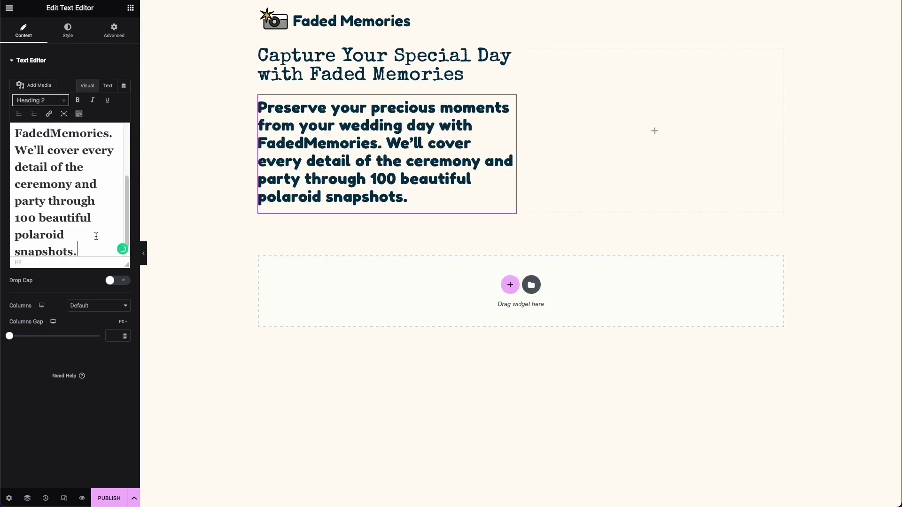
# - Replace the paragraph's HTML source with plain text without the h2 and b tags, and write the brand name as "Faded Memories"
pyautogui.click(108, 87)
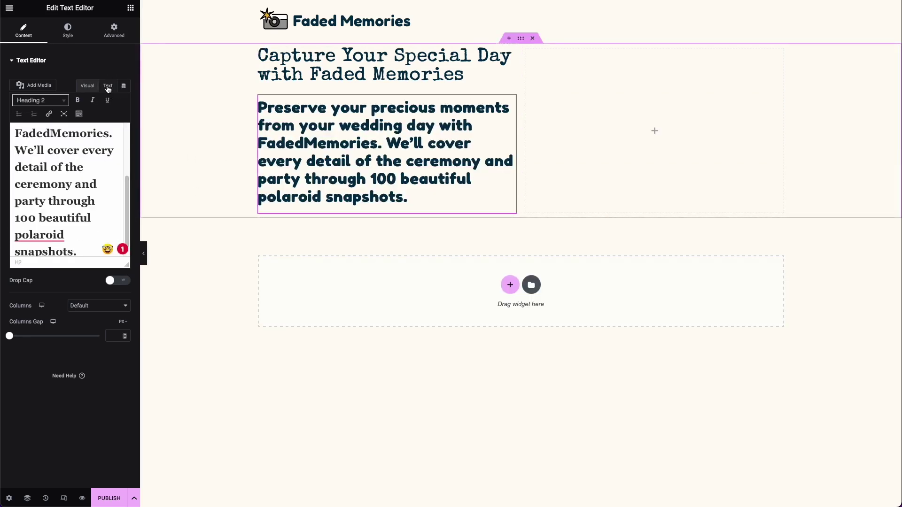
pyautogui.click(88, 92)
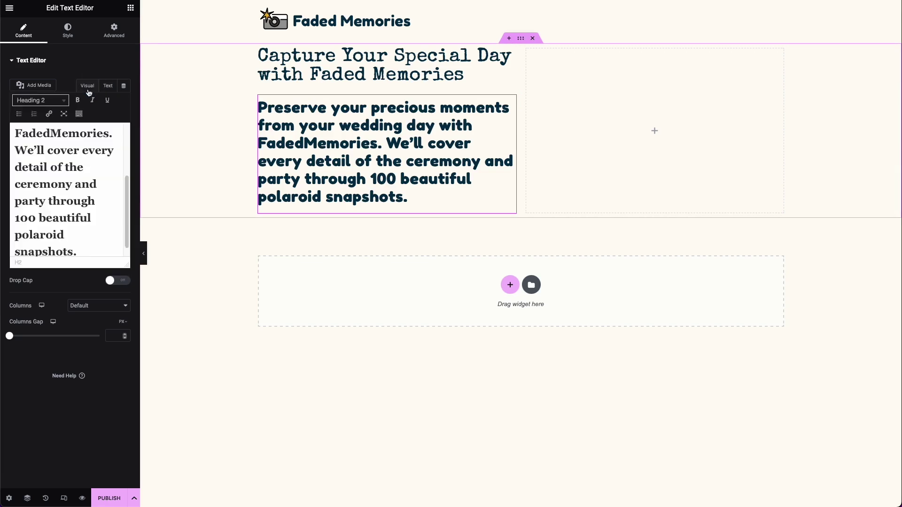
pyautogui.click(106, 87)
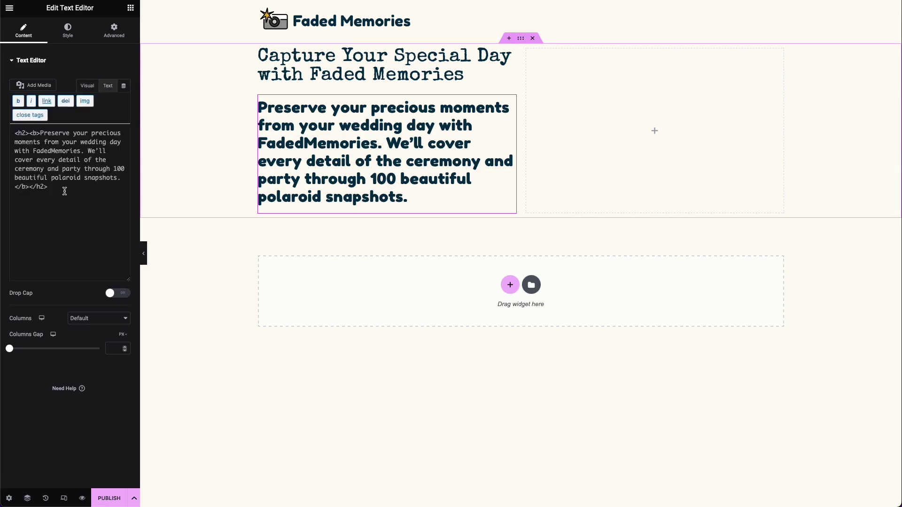
pyautogui.moveTo(50, 187); pyautogui.dragTo(4, 135)
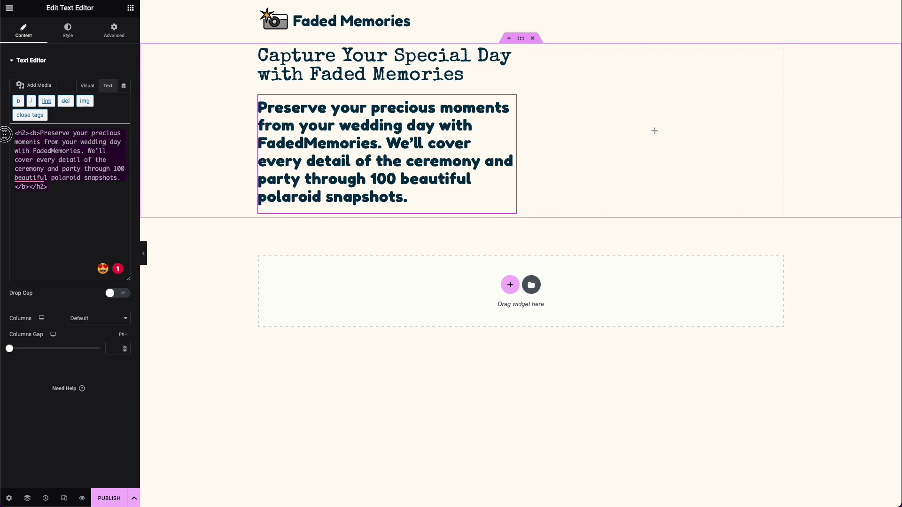
pyautogui.write('Preserve your precious moments from your wedding day with FadedMemories. We’ll cover every detail of the ceremony and party through 100 beautiful polaroid snapshots.')
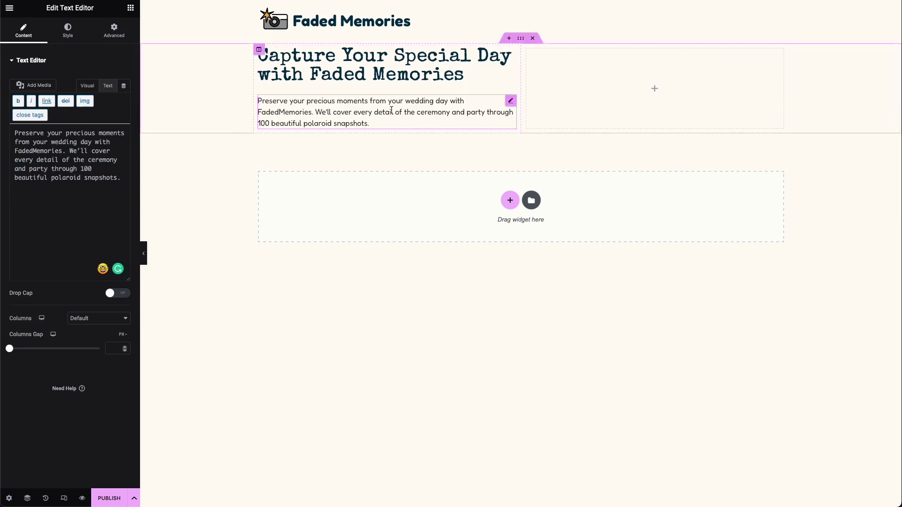
pyautogui.click(281, 115)
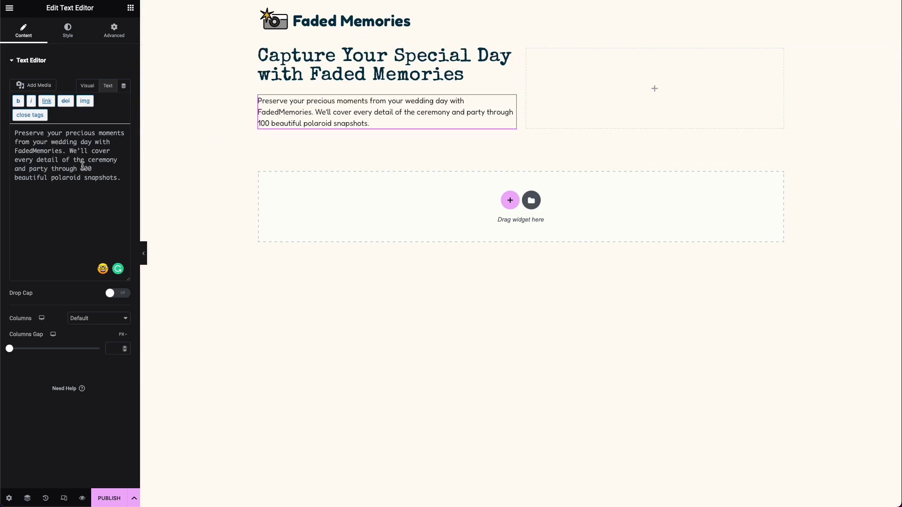
# - Add a Button widget below the paragraph with the text "Book a Consultation", keeping # as its link
pyautogui.click(130, 8)
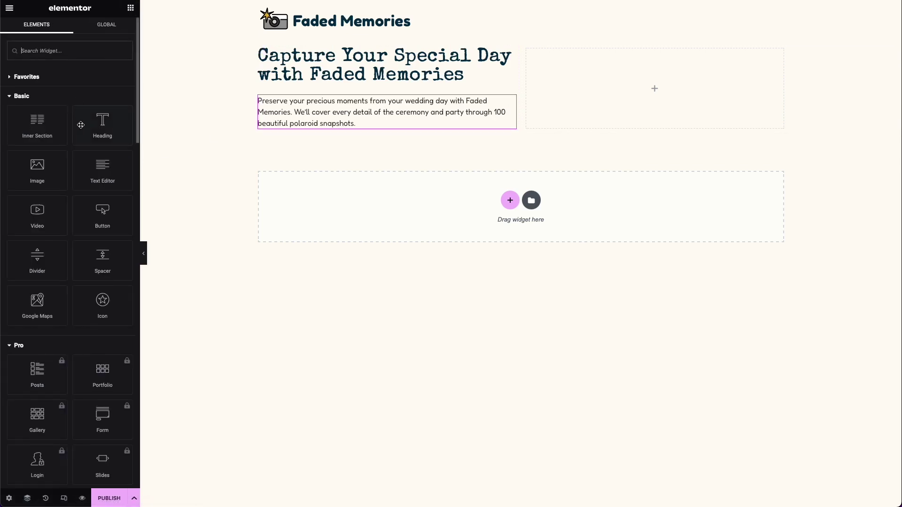
pyautogui.moveTo(94, 208); pyautogui.dragTo(334, 143)
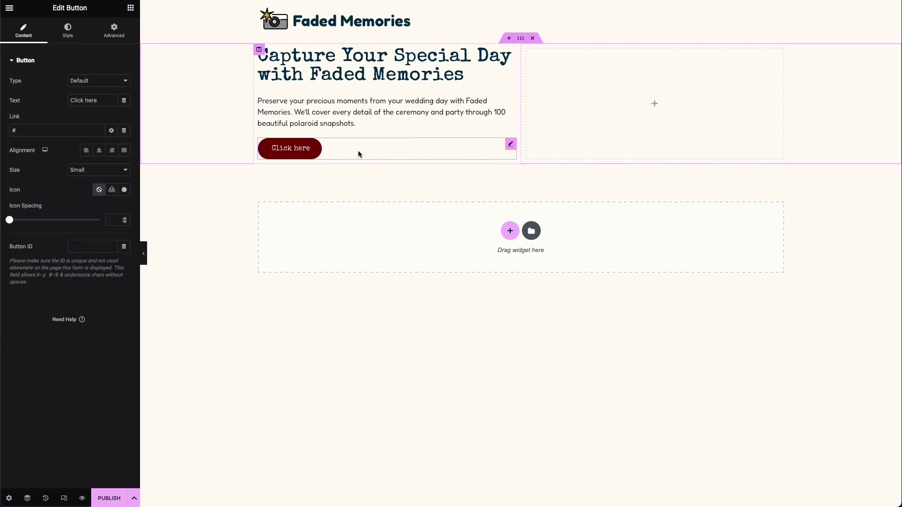
pyautogui.tripleClick(101, 101)
pyautogui.write('Book a')
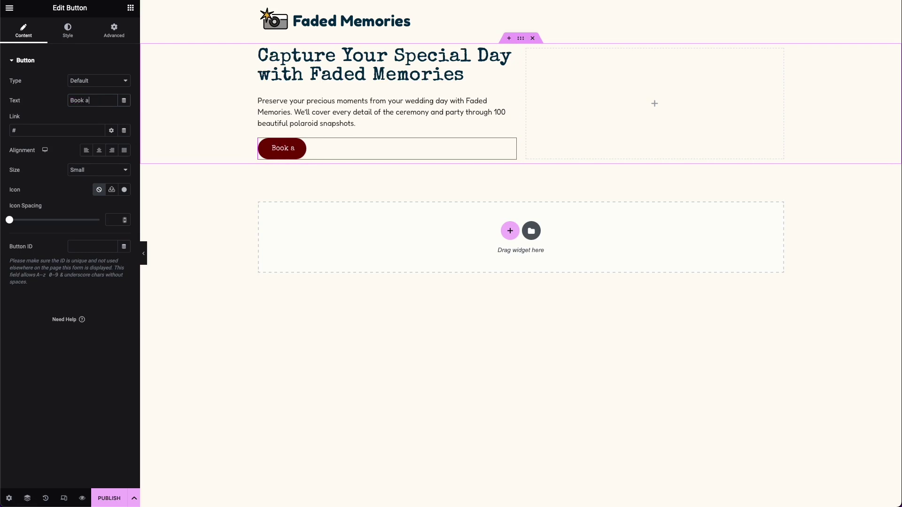
pyautogui.write(' Consultation')
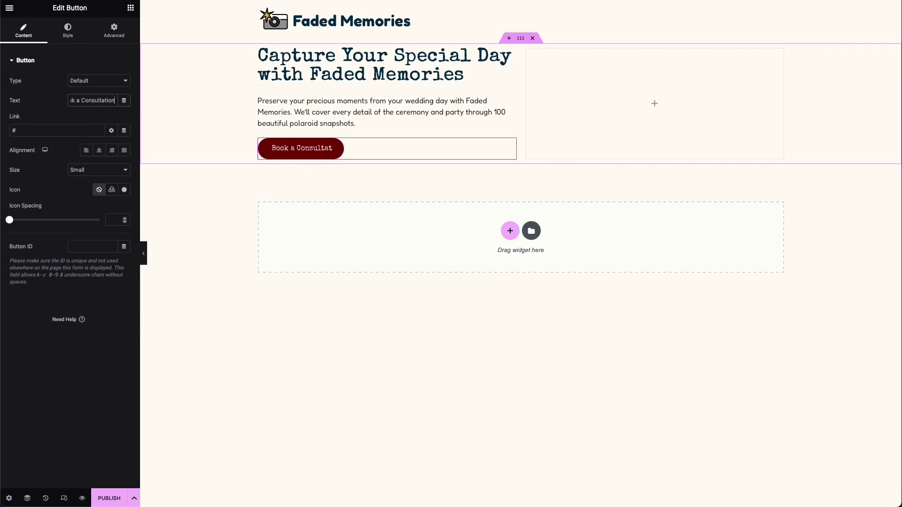
pyautogui.click(47, 134)
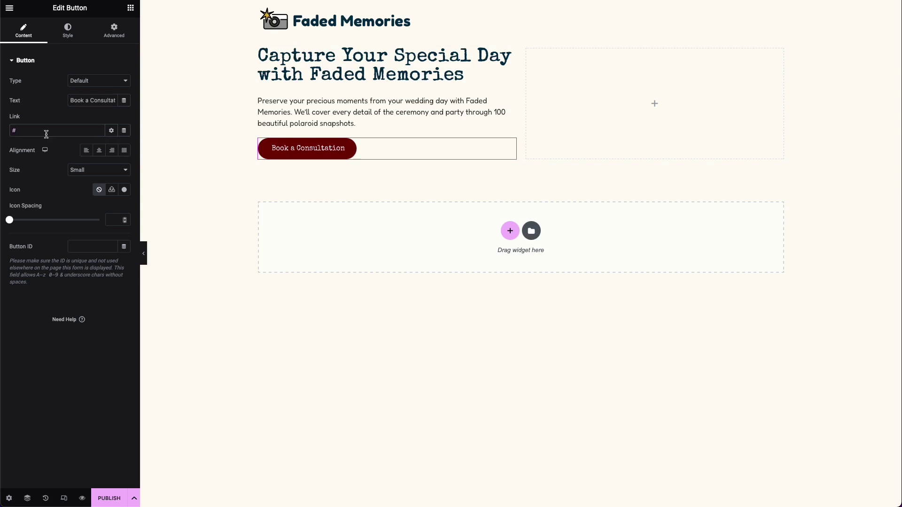
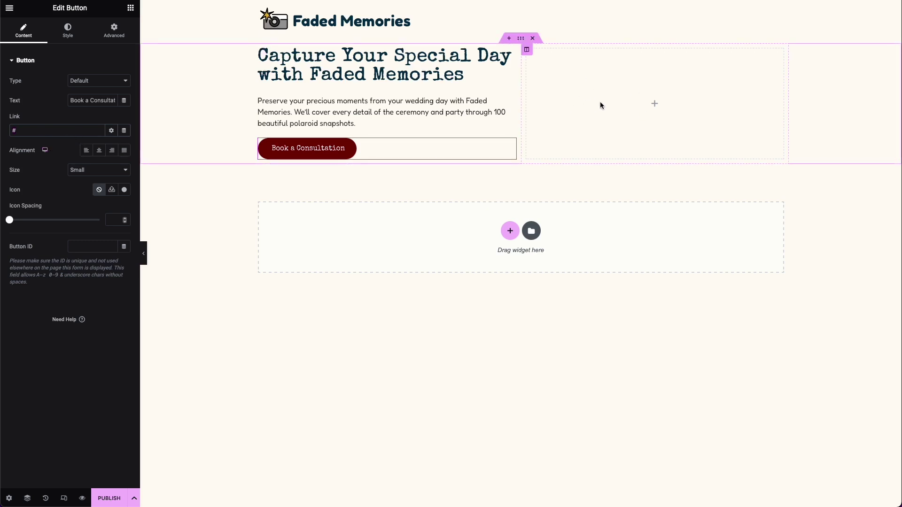
# - Add an Image widget to the section's empty right column and open its media chooser
pyautogui.click(131, 7)
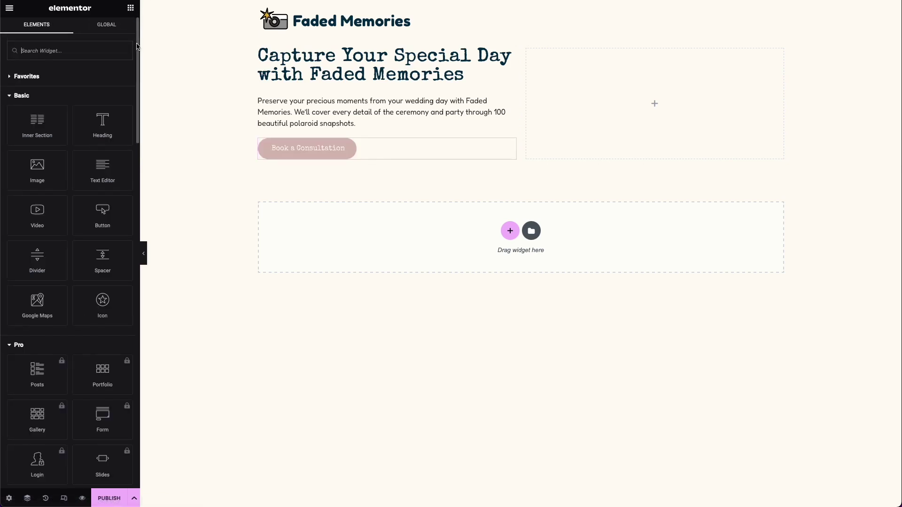
pyautogui.moveTo(37, 170); pyautogui.dragTo(658, 114)
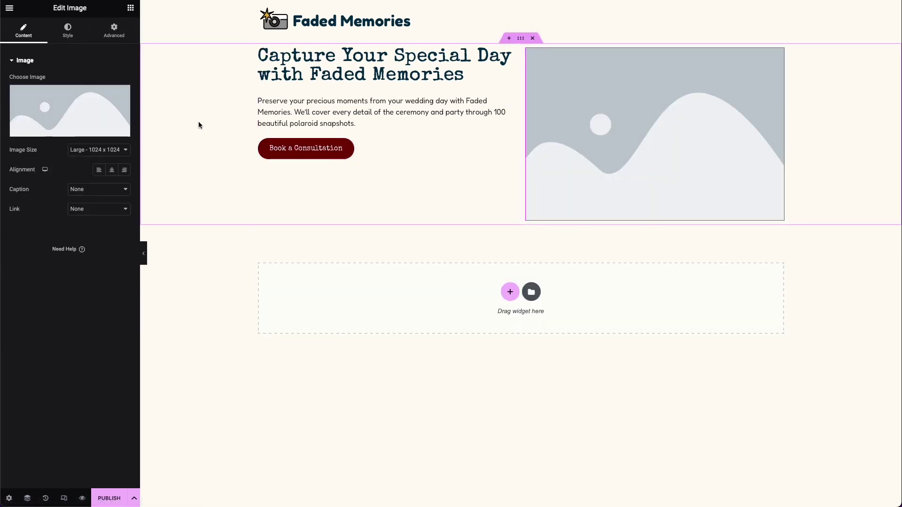
pyautogui.click(104, 112)
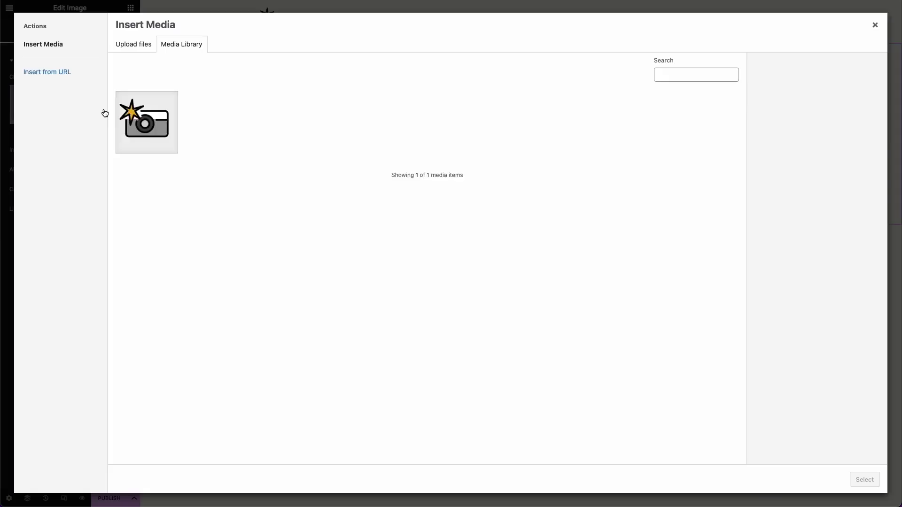
# - Upload the additional images to the media library and insert polaroid-3 into the Image widget
pyautogui.click(147, 51)
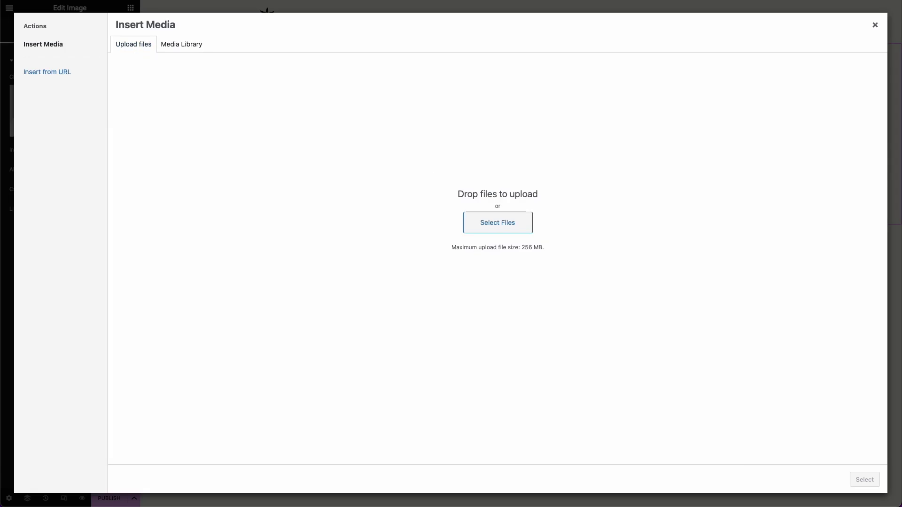
pyautogui.click(182, 43)
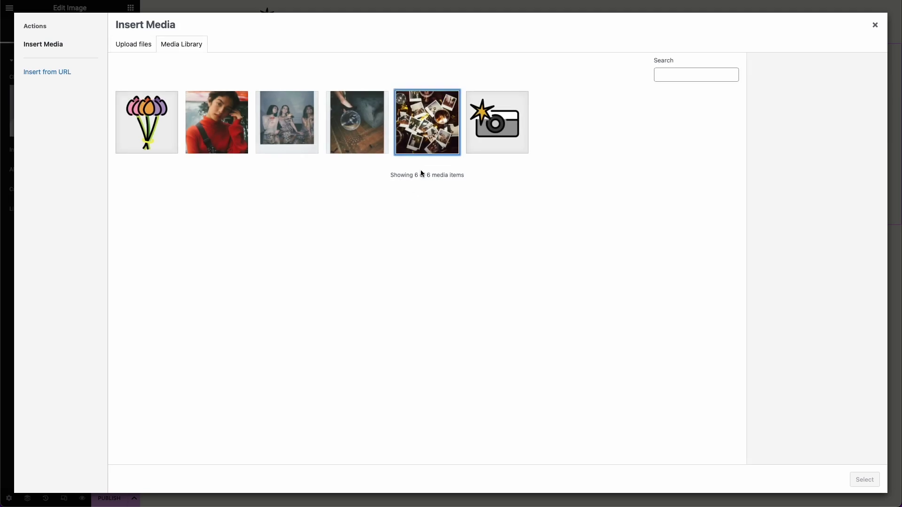
pyautogui.click(415, 130)
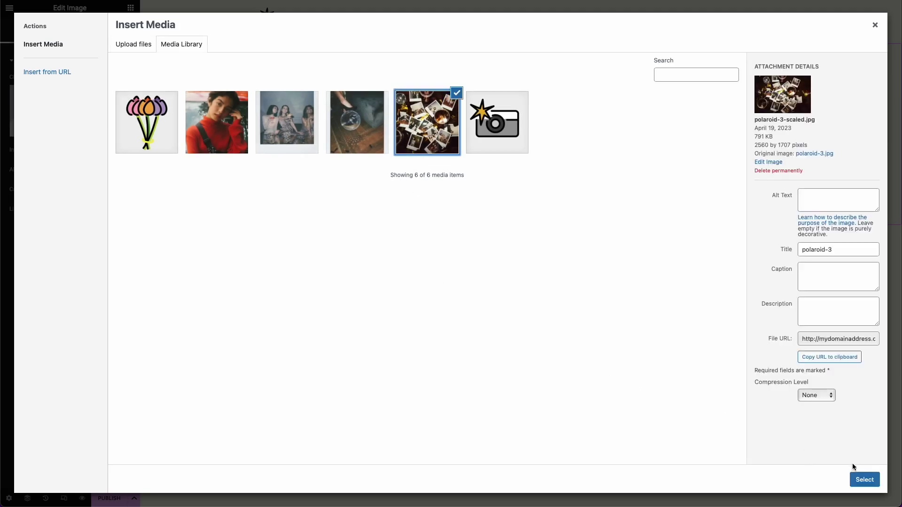
pyautogui.click(864, 480)
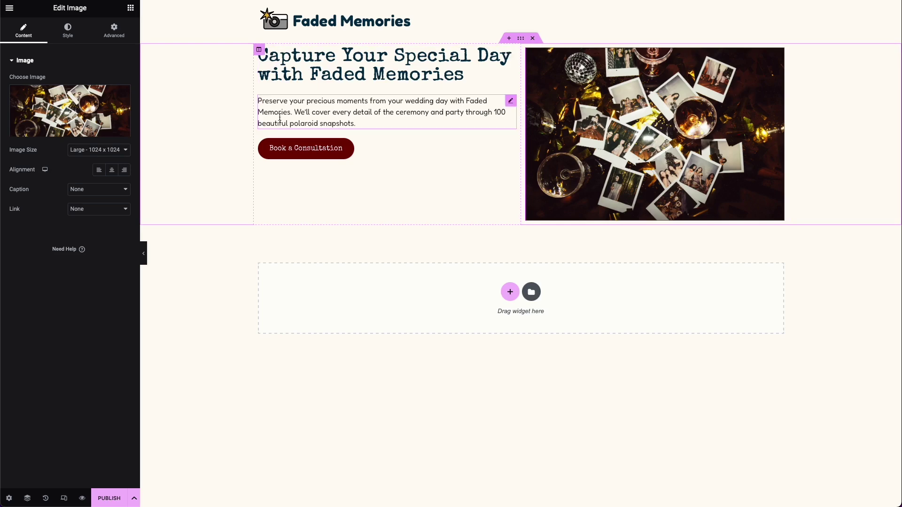
pyautogui.click(259, 50)
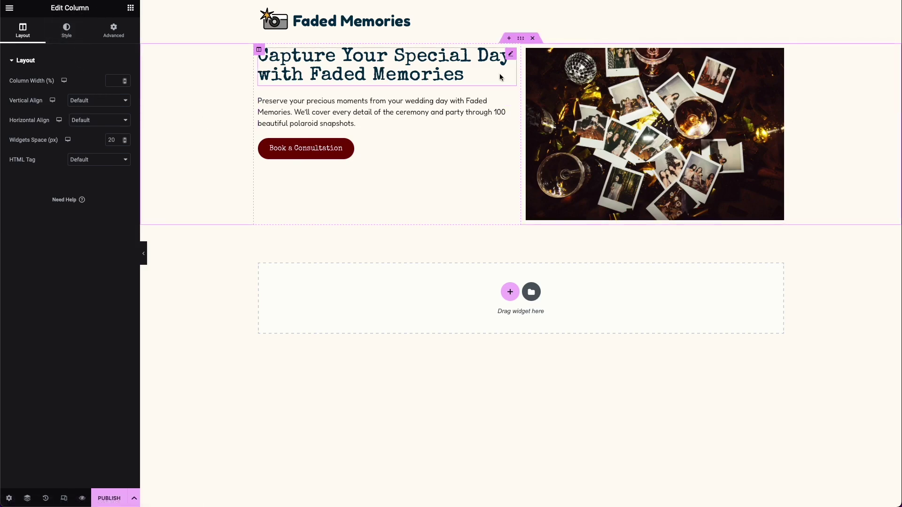
pyautogui.click(520, 41)
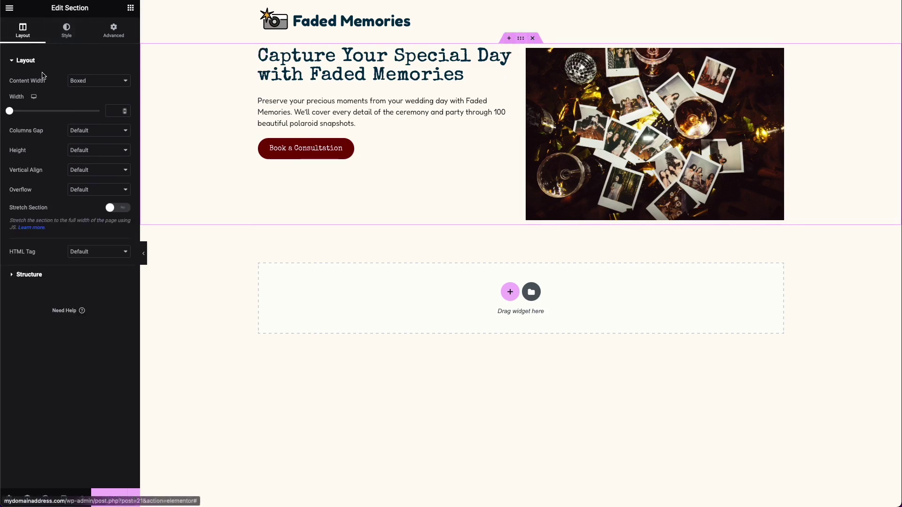
pyautogui.click(81, 40)
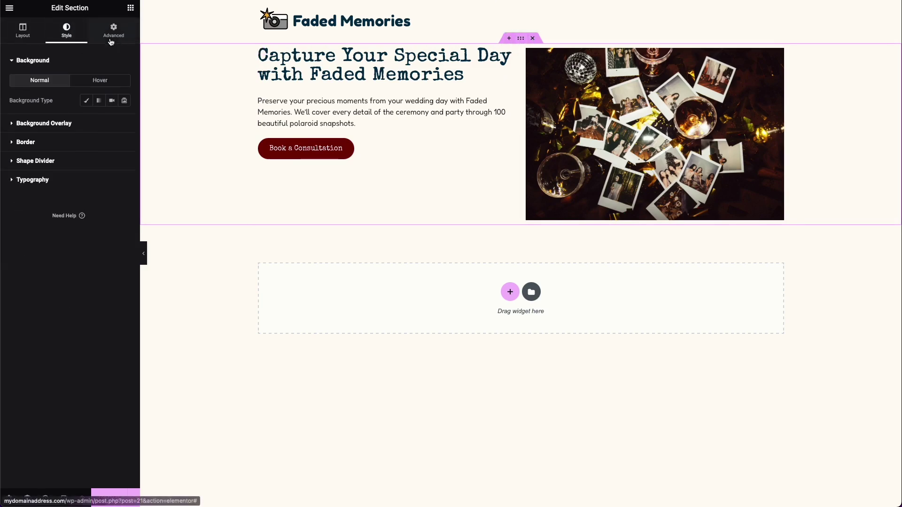
pyautogui.click(113, 32)
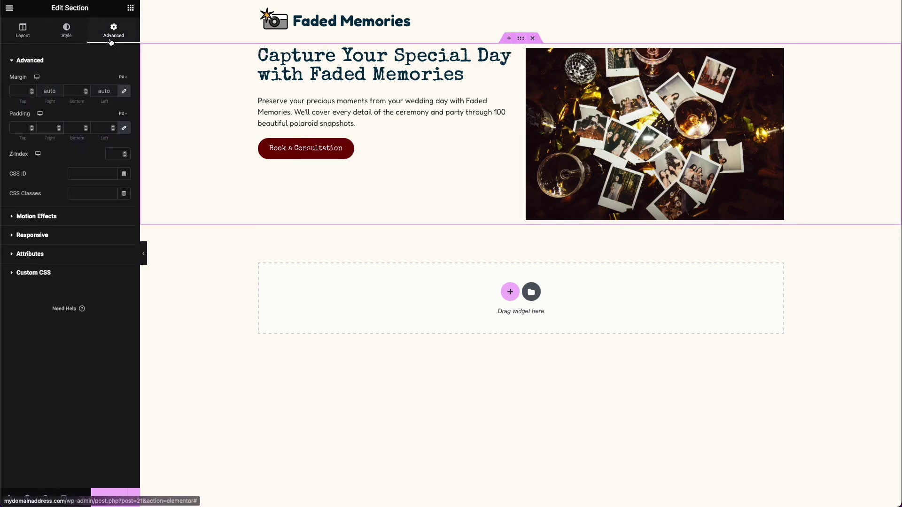
# - Set the vertical alignment of the hero section's text column to Middle
pyautogui.click(259, 51)
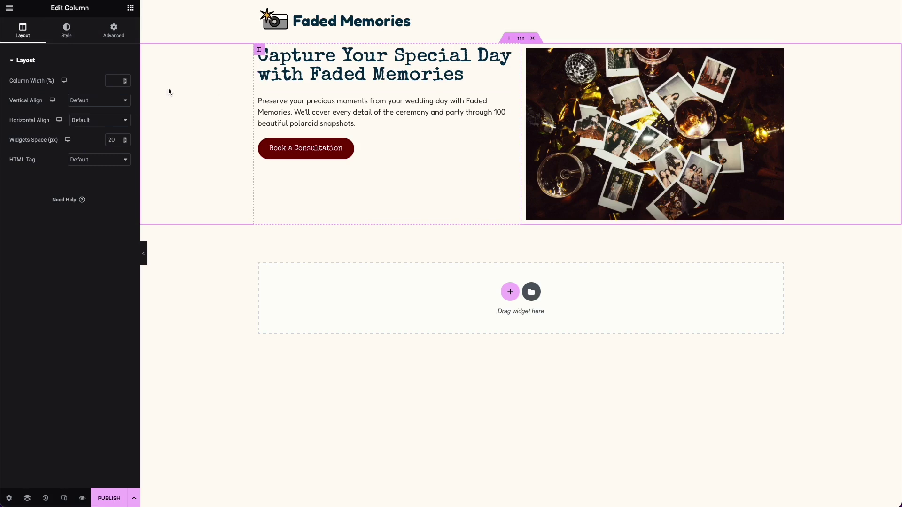
pyautogui.click(81, 101)
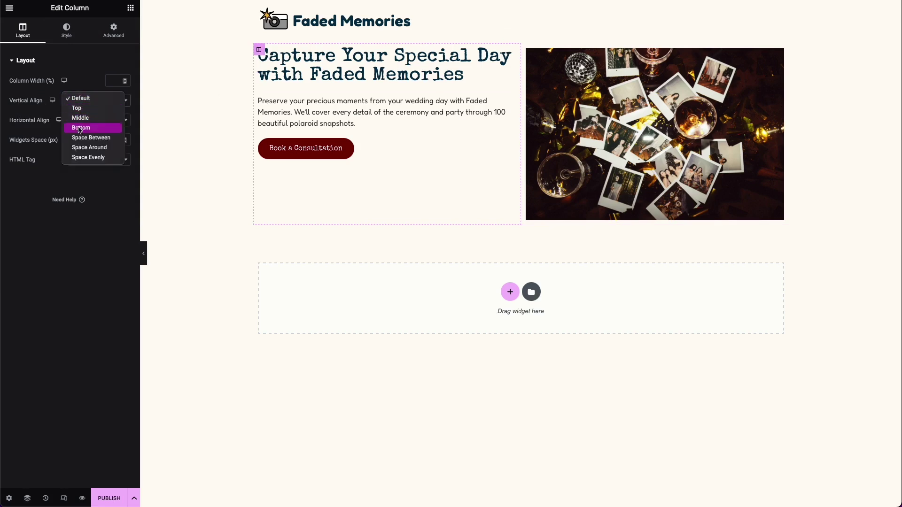
pyautogui.click(98, 118)
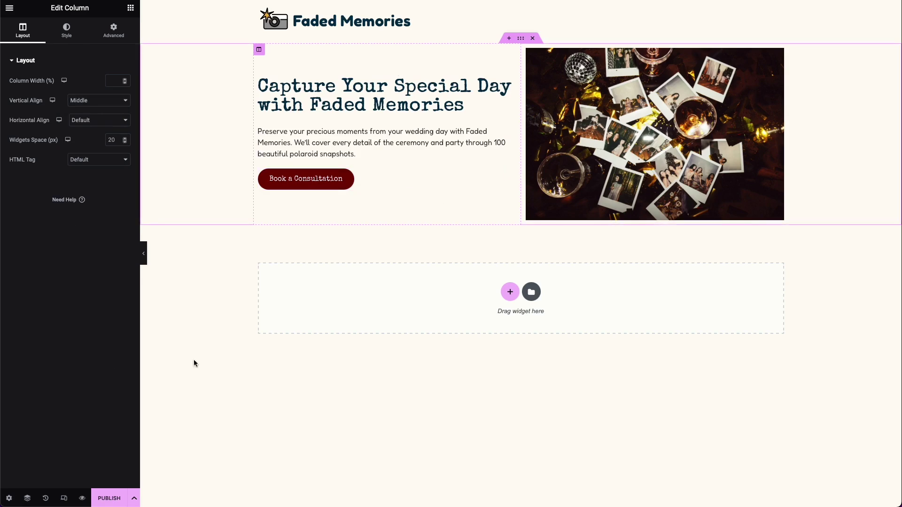
# - Add a three-column section below the hero and fill its first column with Image, Heading and Text Editor widgets
pyautogui.click(509, 291)
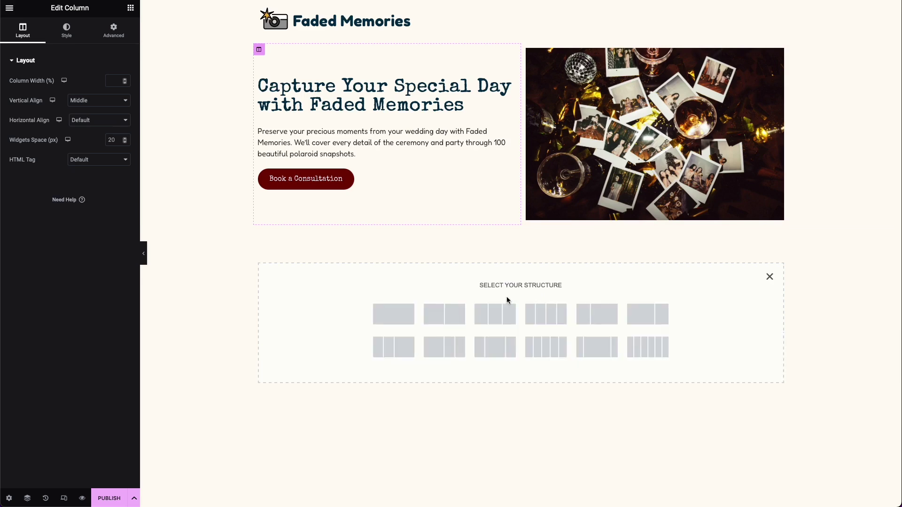
pyautogui.click(493, 326)
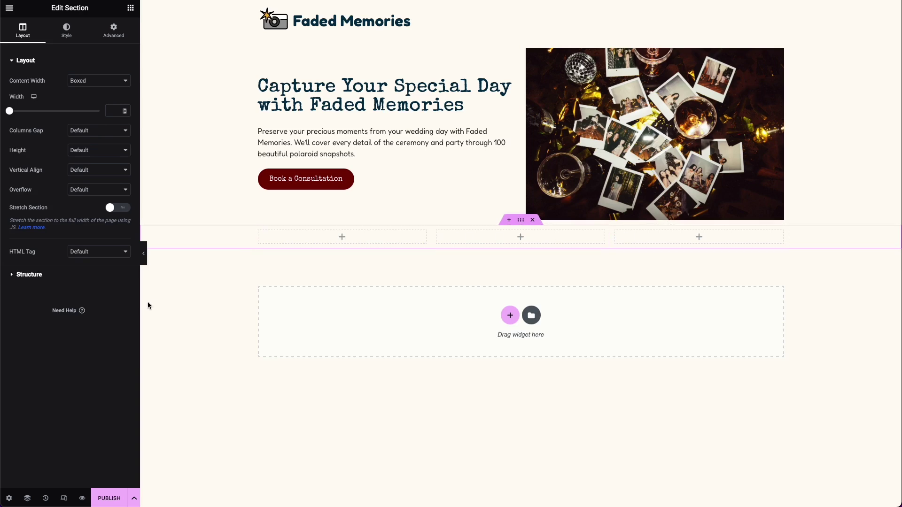
pyautogui.click(131, 8)
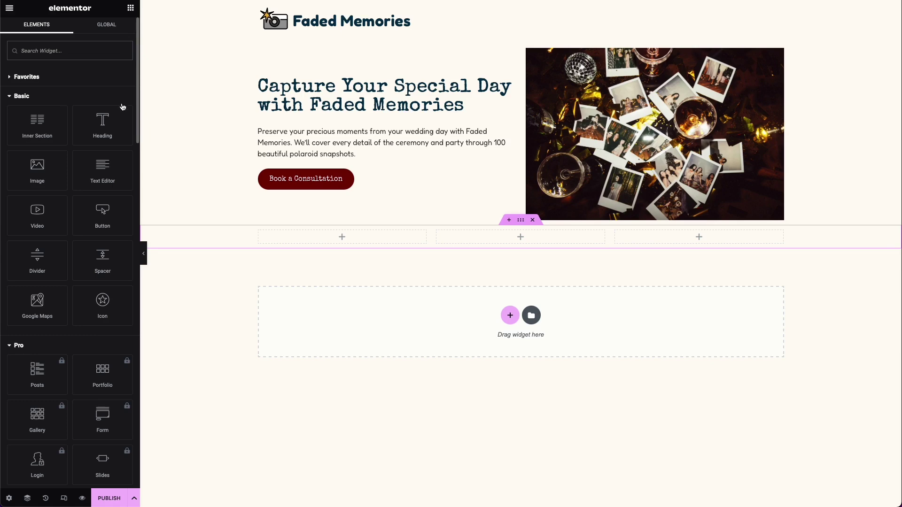
pyautogui.moveTo(102, 121); pyautogui.dragTo(342, 245)
pyautogui.click(131, 7)
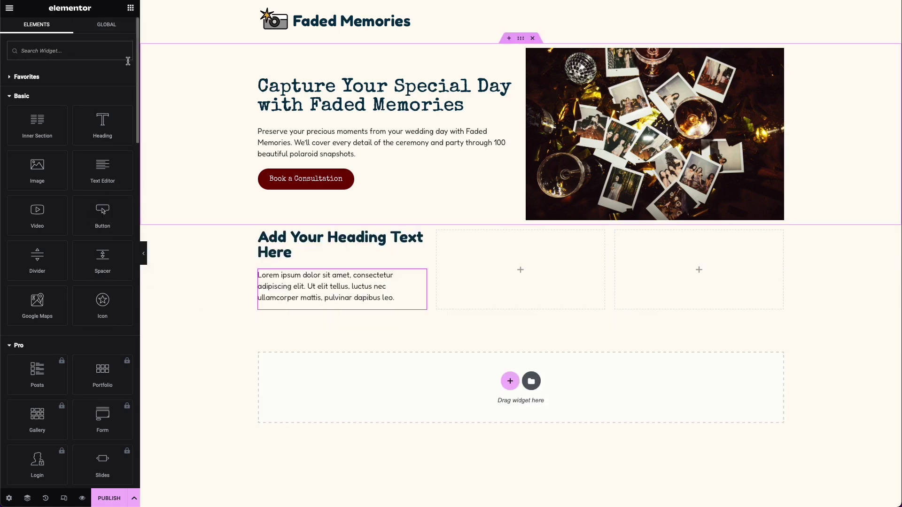
pyautogui.moveTo(37, 170); pyautogui.dragTo(317, 236)
# - Copy the filled first column and paste it twice into the three-column section
pyautogui.scroll(-1, 311, 207)
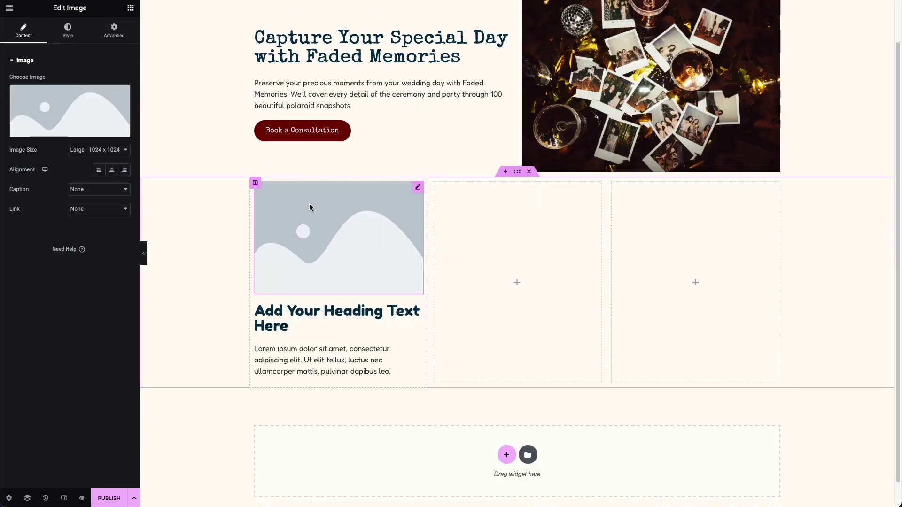
pyautogui.rightClick(255, 184)
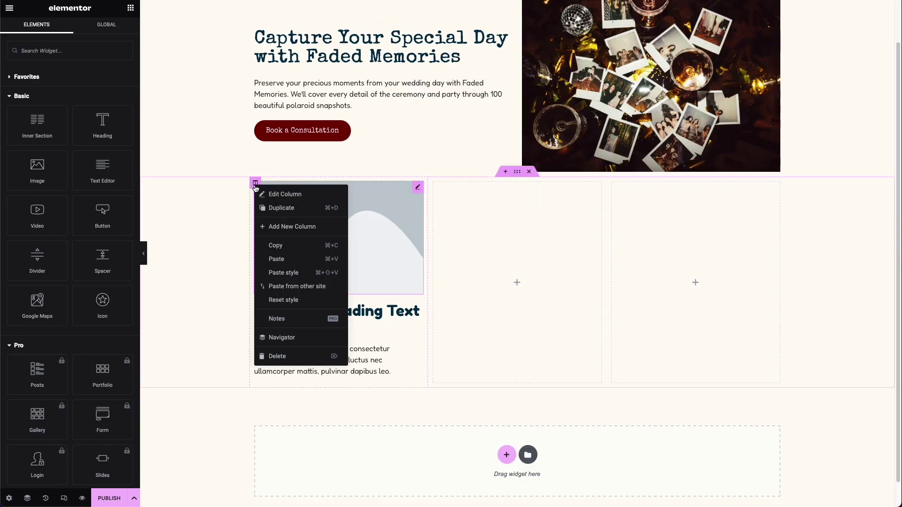
pyautogui.click(276, 245)
pyautogui.rightClick(431, 184)
pyautogui.click(451, 256)
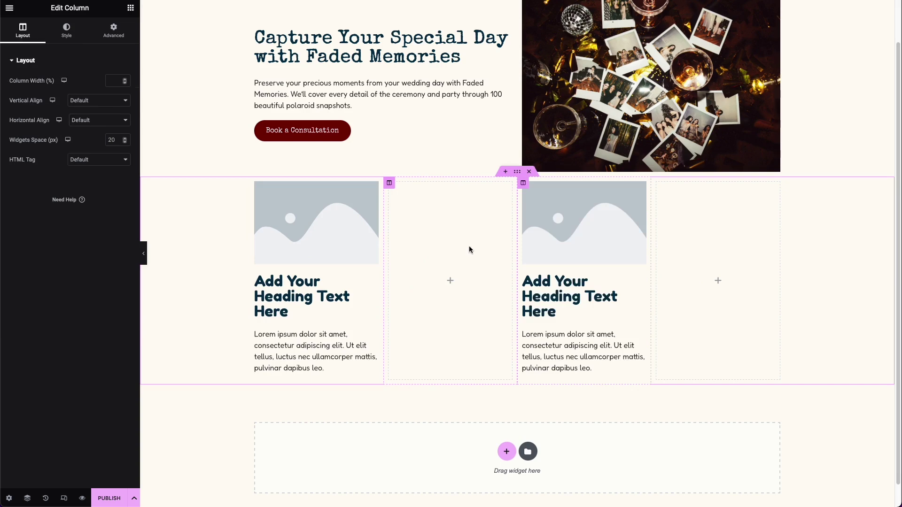
pyautogui.hotkey('ctrl', 'v')
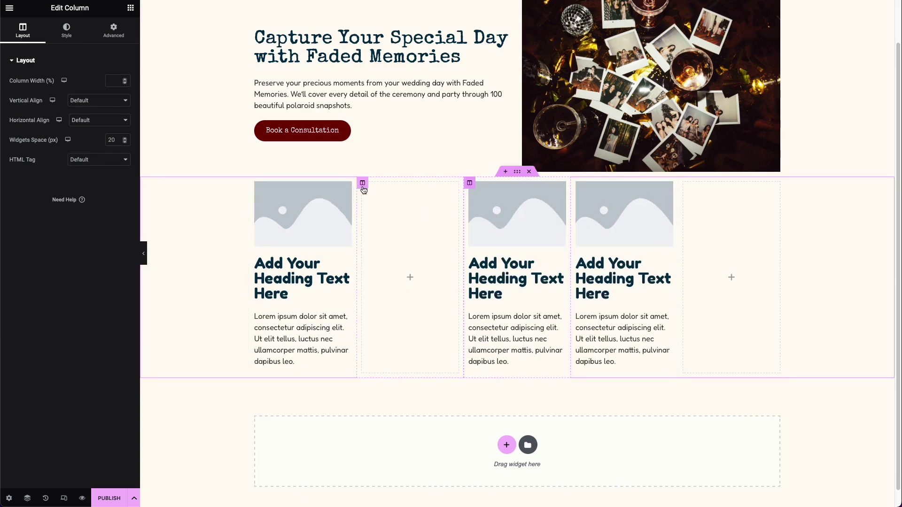
# - Delete the two empty columns so the section keeps only the three filled ones
pyautogui.rightClick(363, 187)
pyautogui.click(397, 356)
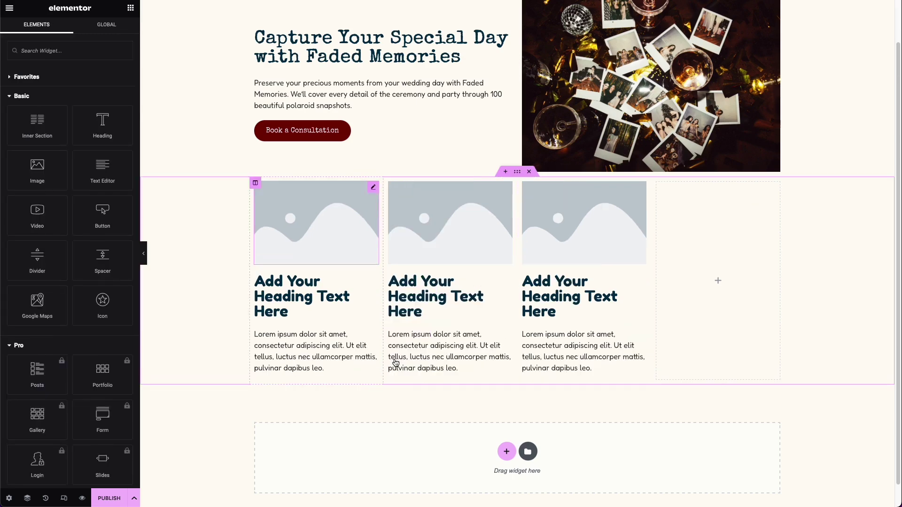
pyautogui.rightClick(658, 183)
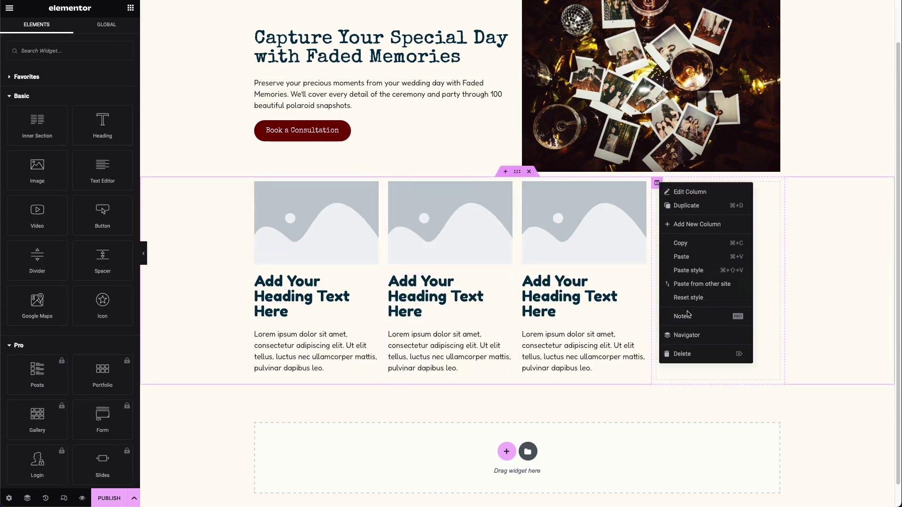
pyautogui.click(682, 354)
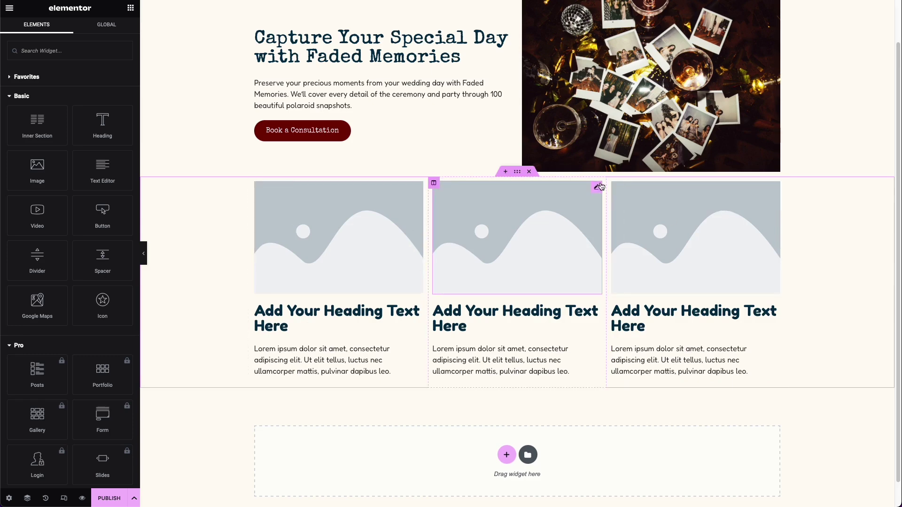
# - Move the middle column's image below its text and open the first column's heading for editing
pyautogui.moveTo(602, 189); pyautogui.dragTo(570, 268)
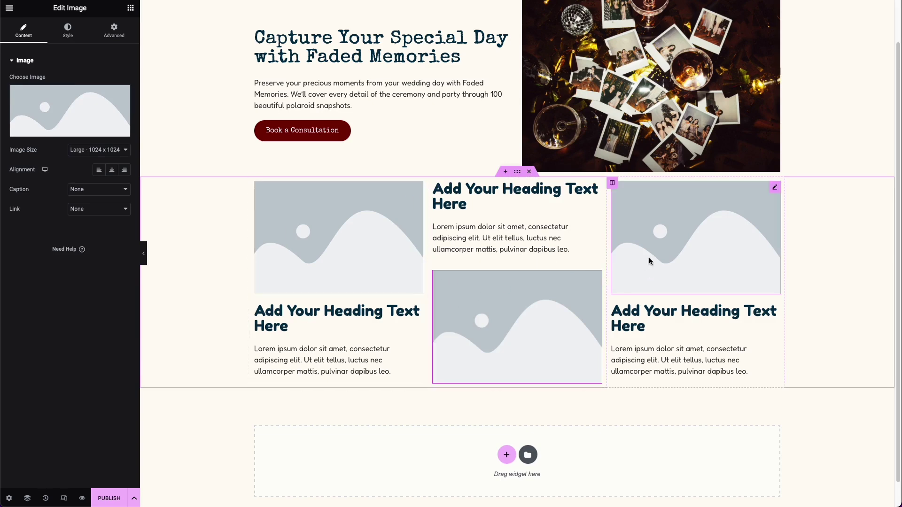
pyautogui.scroll(1, 546, 308)
pyautogui.click(366, 349)
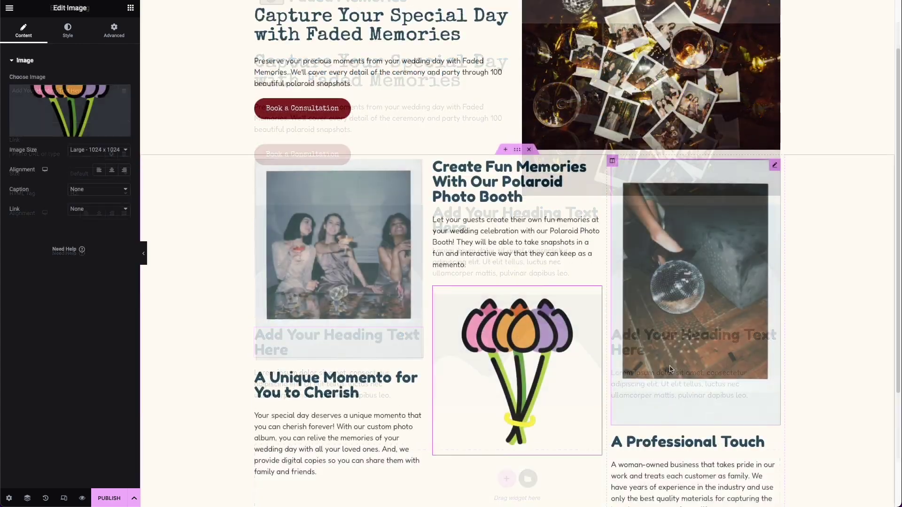
# - Set the vertical alignment of the three-column section's first and middle columns to Middle
pyautogui.scroll(-2, 670, 367)
pyautogui.scroll(-1, 670, 367)
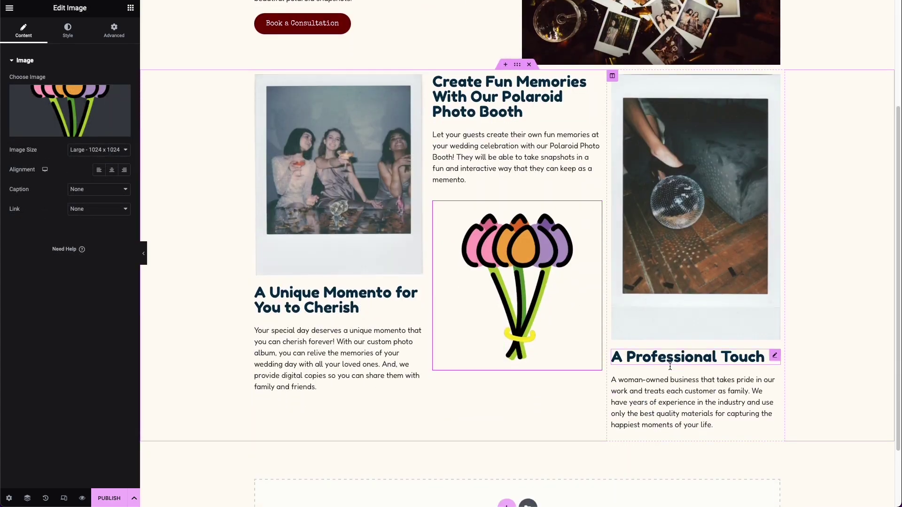
pyautogui.scroll(1, 669, 367)
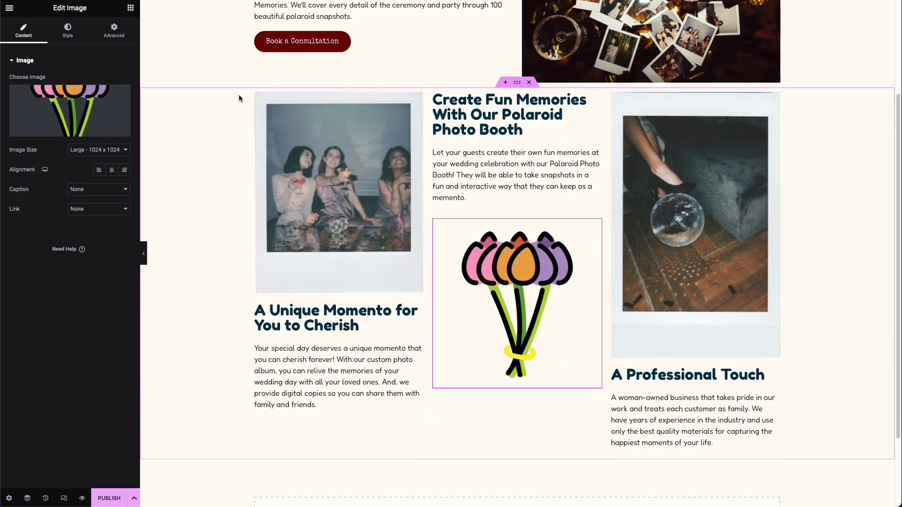
pyautogui.click(258, 95)
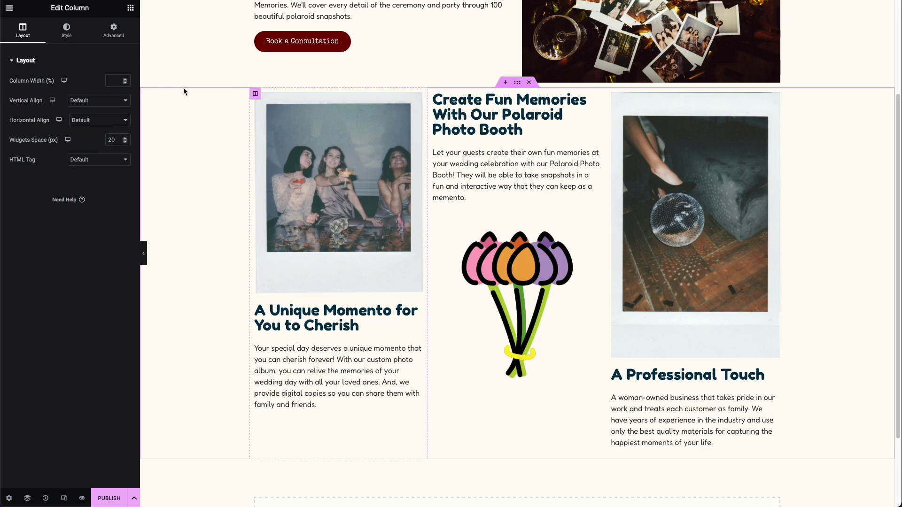
pyautogui.click(122, 99)
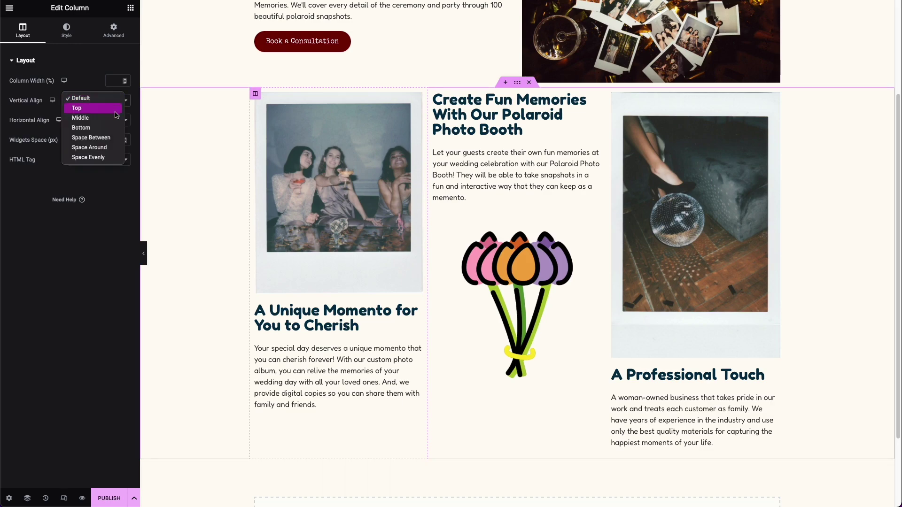
pyautogui.click(115, 117)
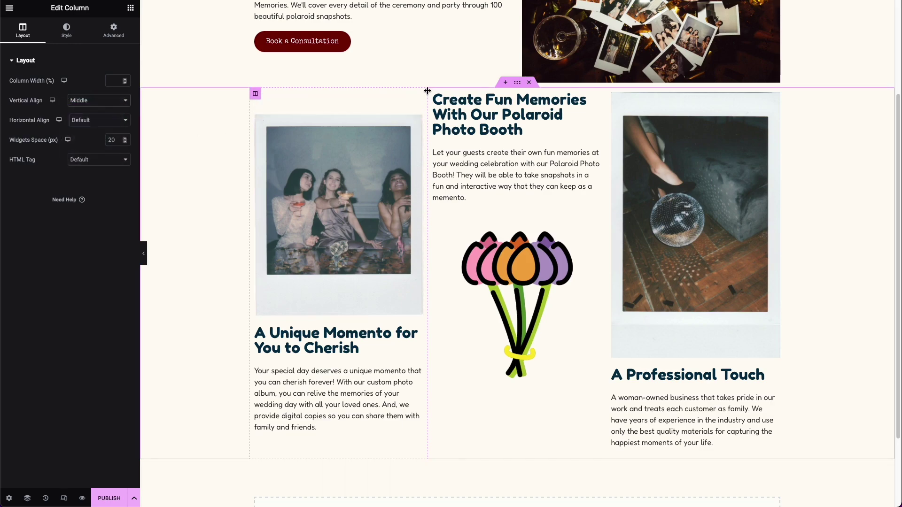
pyautogui.scroll(-1, 366, 169)
pyautogui.scroll(-1, 420, 268)
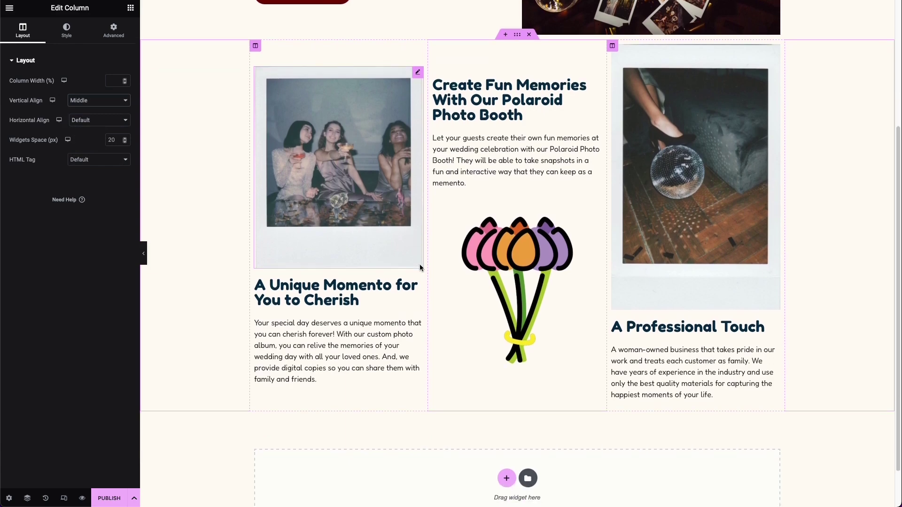
# - Set the three-column section's top and bottom margins to 100 px
pyautogui.scroll(3, 420, 268)
pyautogui.scroll(-2, 420, 268)
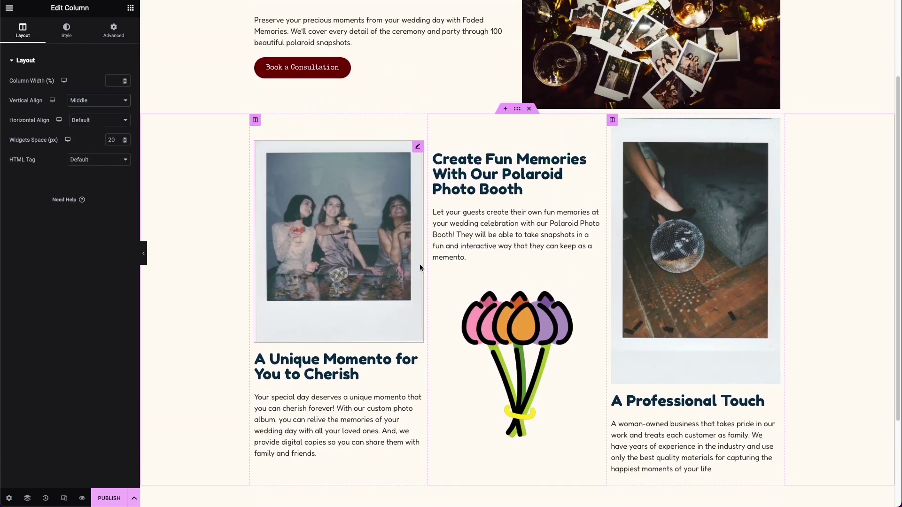
pyautogui.scroll(2, 521, 181)
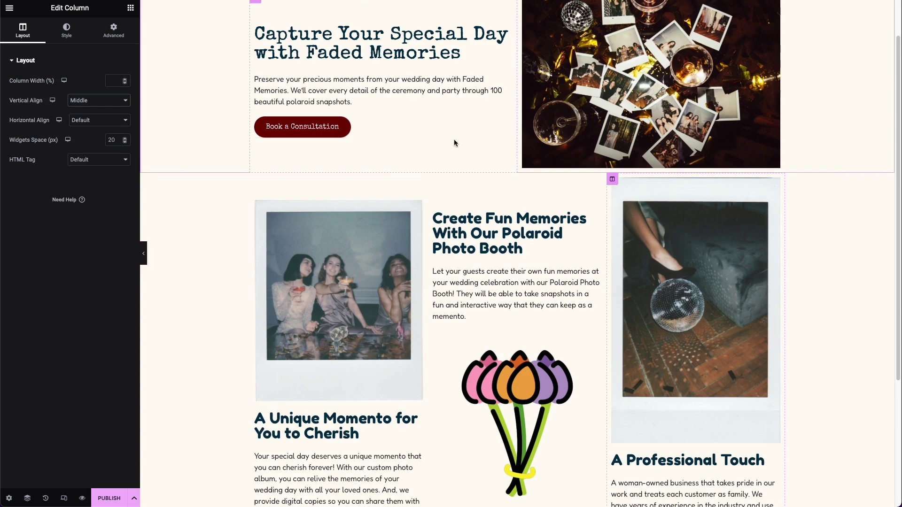
pyautogui.scroll(1, 468, 177)
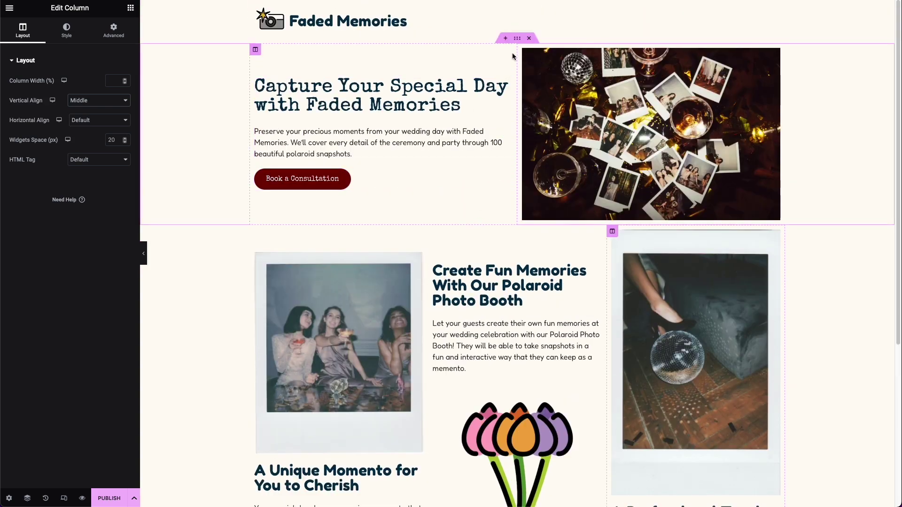
pyautogui.scroll(-4, 514, 236)
pyautogui.scroll(1, 503, 147)
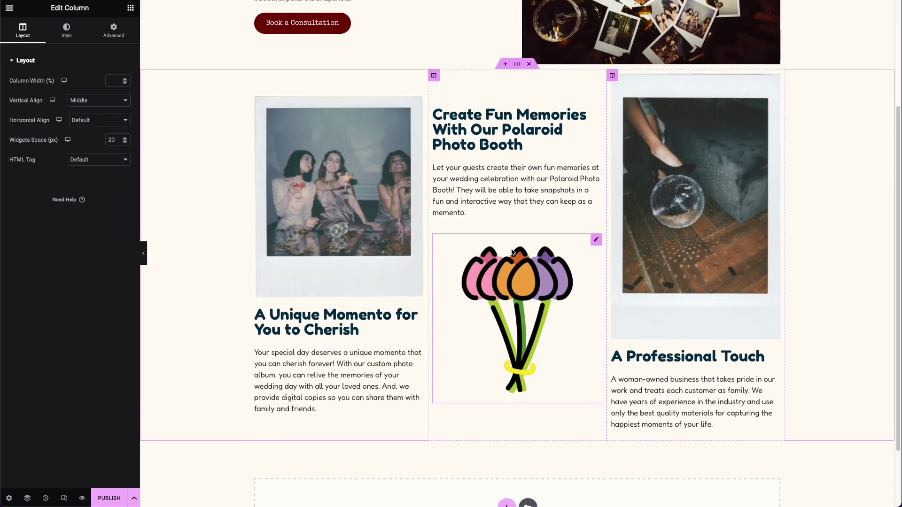
pyautogui.click(519, 67)
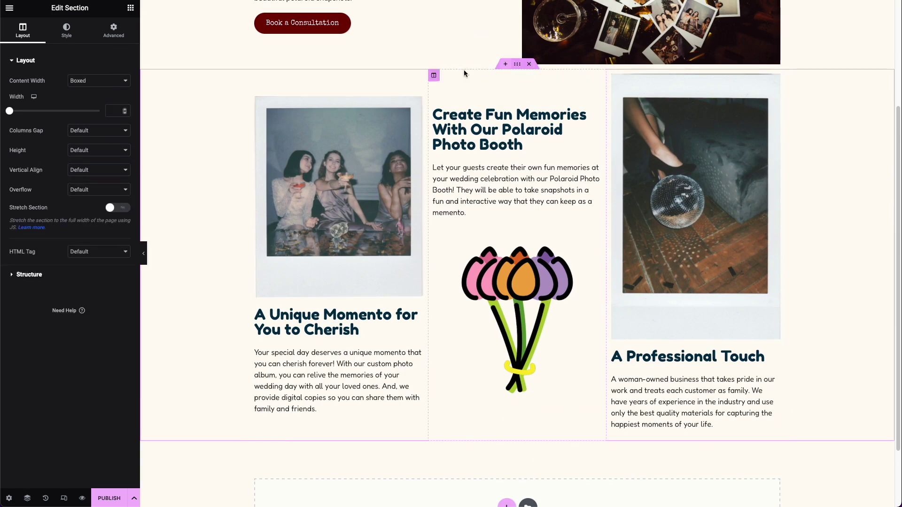
pyautogui.click(110, 39)
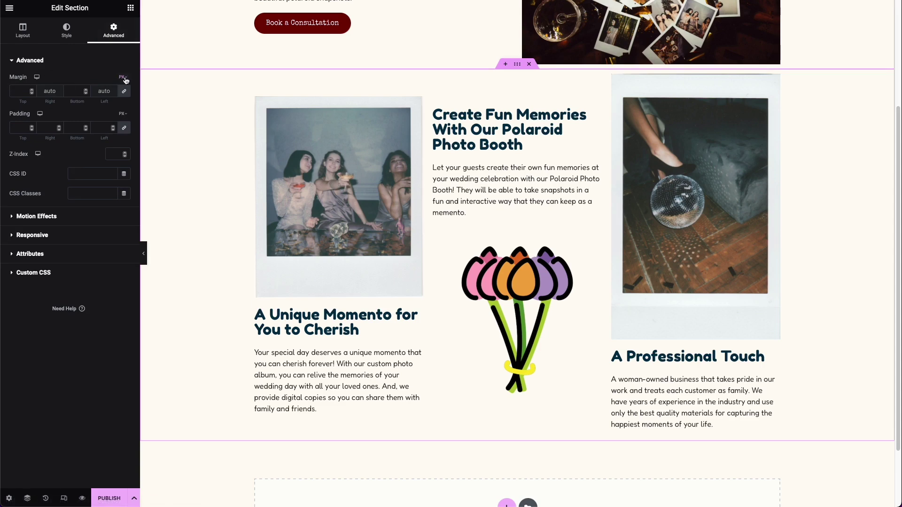
pyautogui.click(17, 90)
pyautogui.write('100')
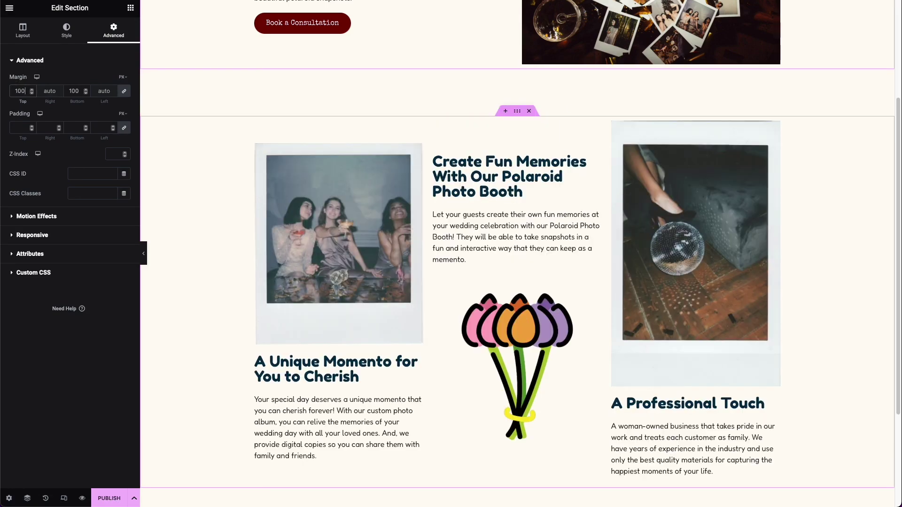
# - Check the spacing above and below the three-column section against the rest of the page
pyautogui.scroll(3, 272, 194)
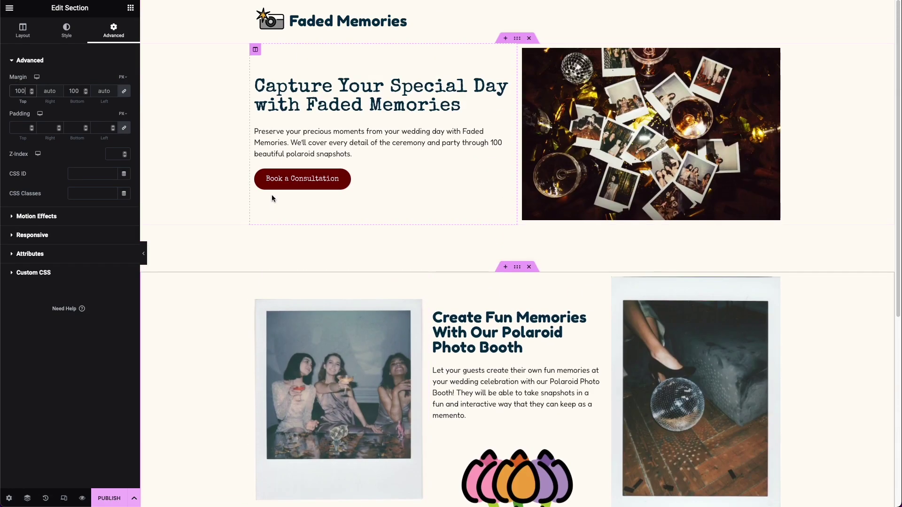
pyautogui.scroll(-3, 664, 197)
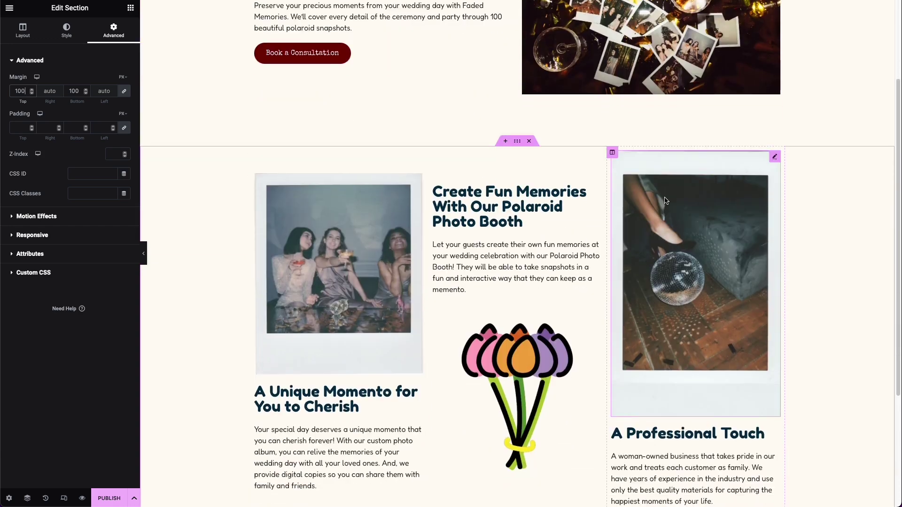
pyautogui.scroll(-4, 664, 201)
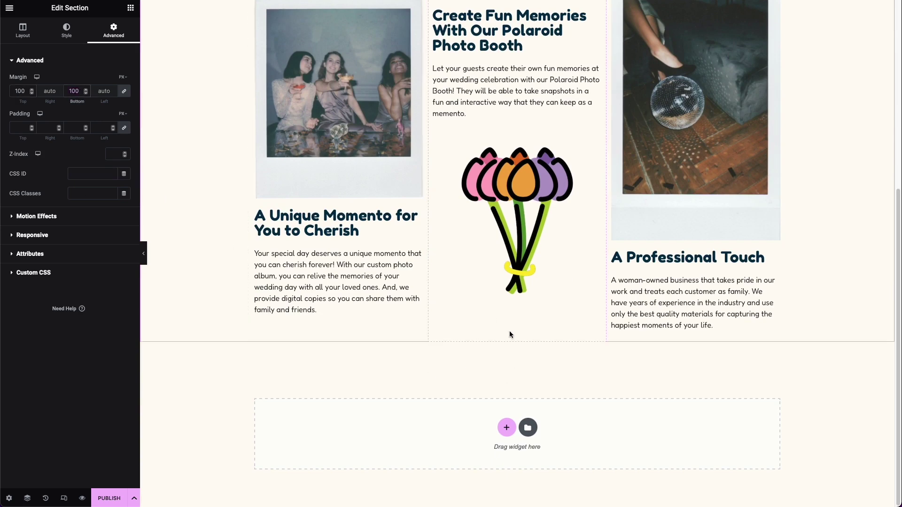
pyautogui.scroll(6, 520, 369)
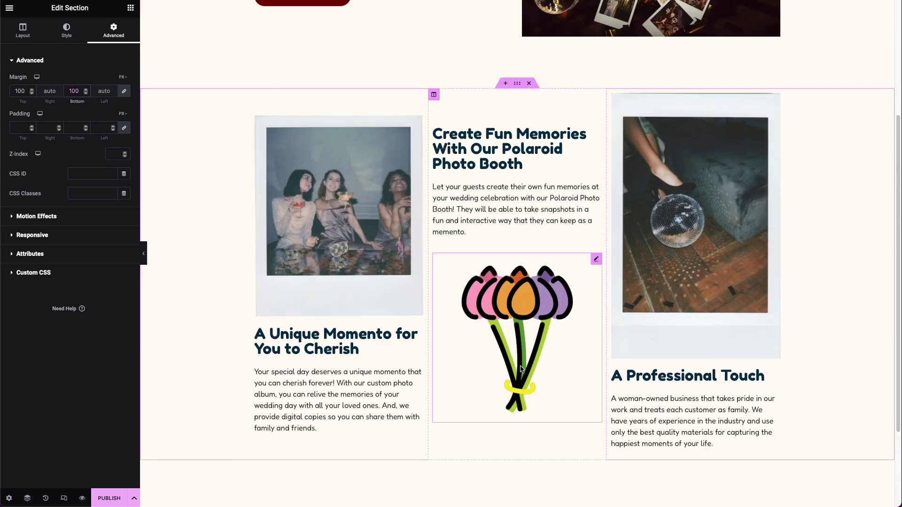
pyautogui.scroll(-5, 520, 367)
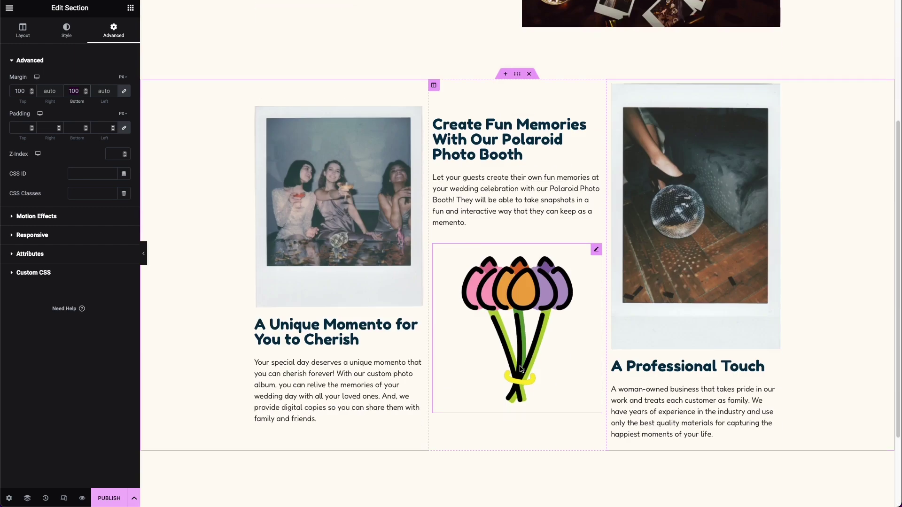
pyautogui.scroll(-1, 519, 369)
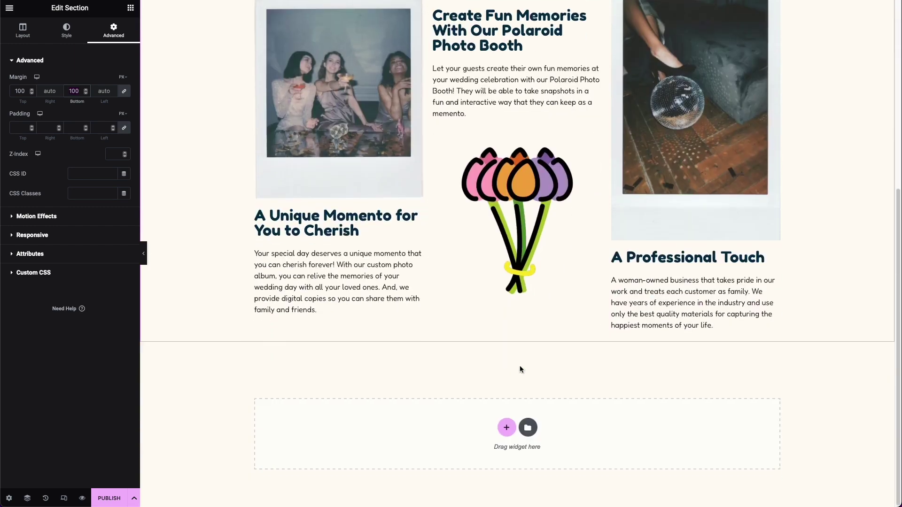
# - Add a two-column section below the three-column section and place the heading "About the Photographer" in its first column
pyautogui.click(507, 428)
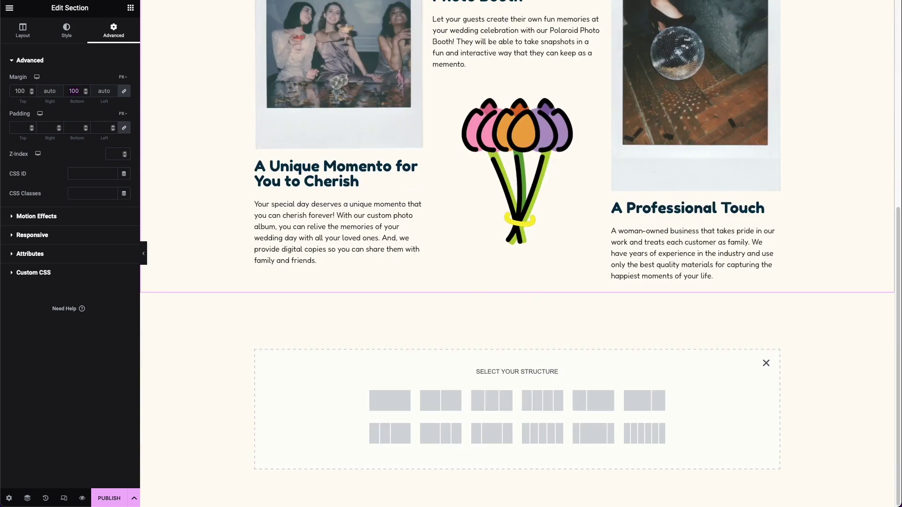
pyautogui.click(447, 399)
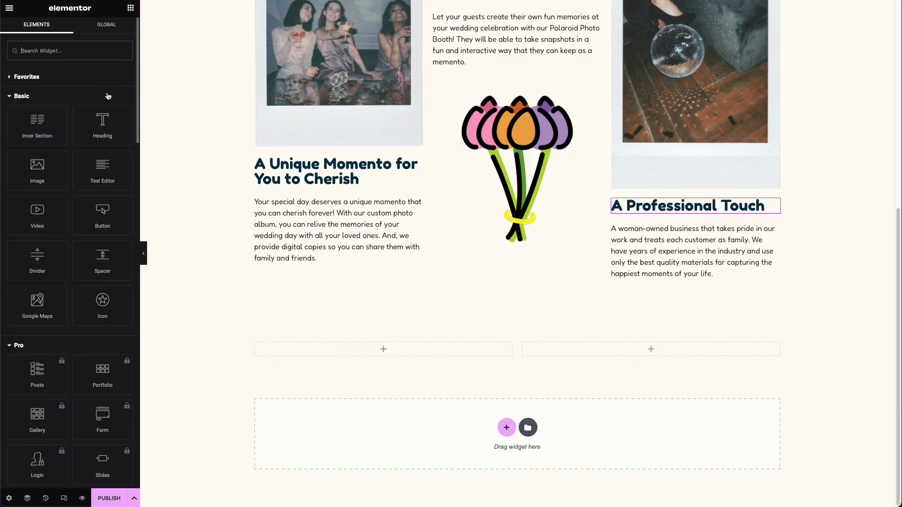
pyautogui.moveTo(102, 124); pyautogui.dragTo(326, 353)
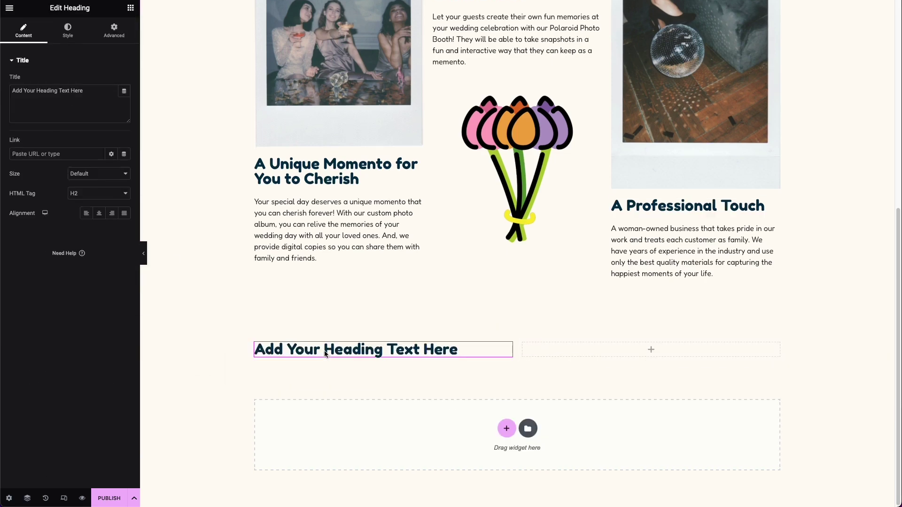
pyautogui.click(61, 106)
pyautogui.hotkey('ctrl', 'a')
pyautogui.write('About the Photographer')
# - Below the "About the Photographer" heading, add an H3 subheading introducing the photographer by name and a text paragraph about capturing moments on Polaroid
pyautogui.click(128, 10)
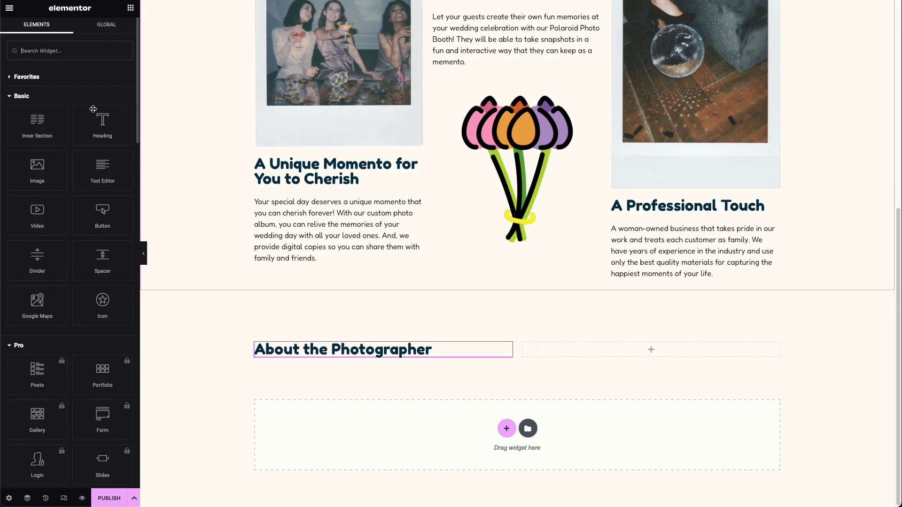
pyautogui.moveTo(100, 125); pyautogui.dragTo(286, 356)
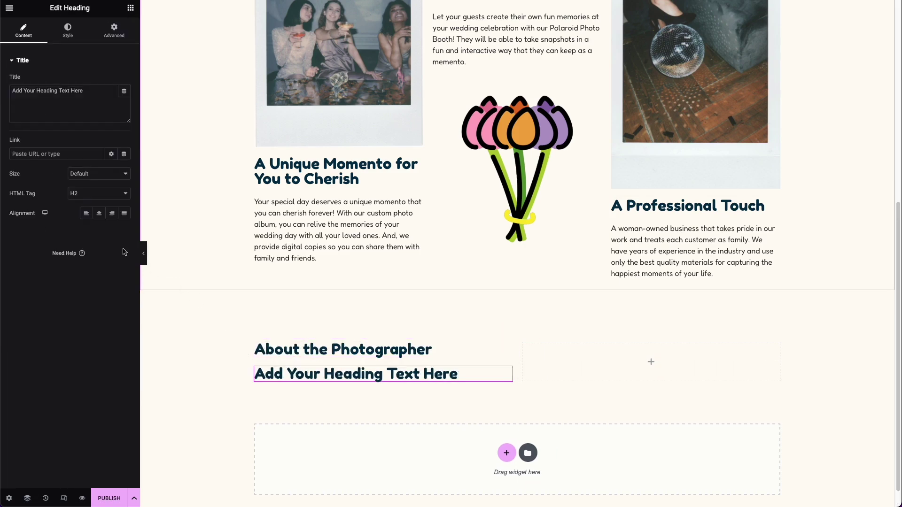
pyautogui.click(81, 199)
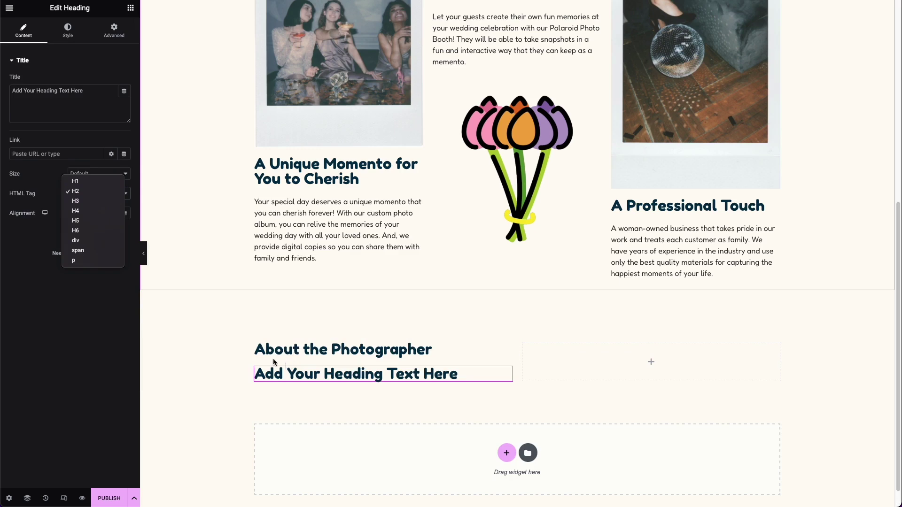
pyautogui.click(104, 202)
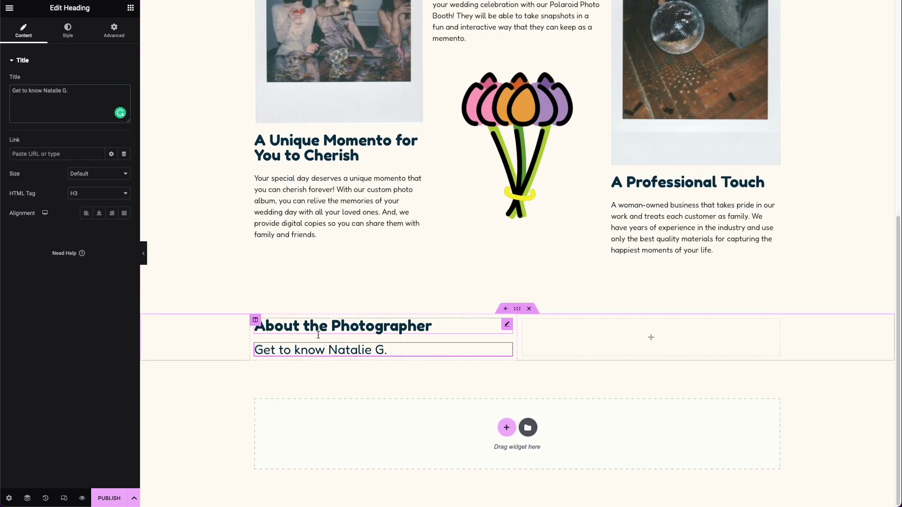
pyautogui.click(131, 8)
pyautogui.moveTo(109, 170); pyautogui.dragTo(351, 362)
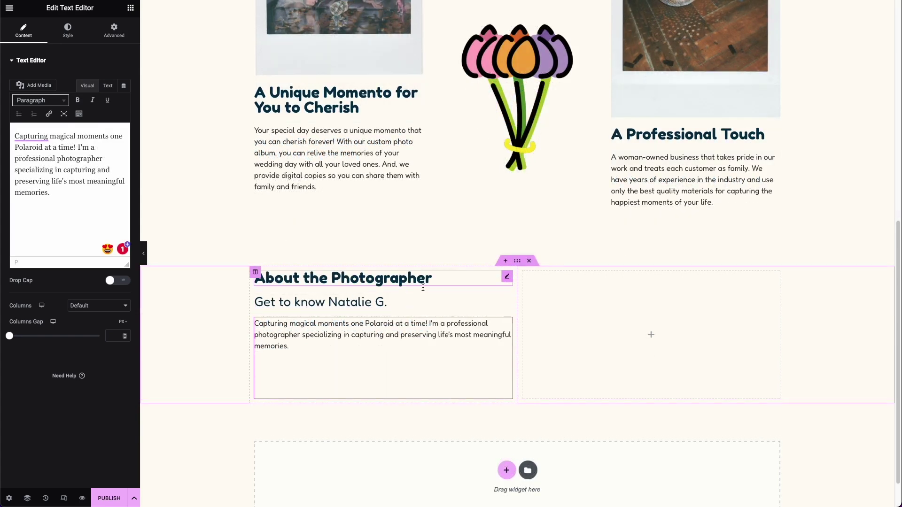
# - Set the widgets space of the "About the Photographer" text column to 5 px
pyautogui.click(506, 277)
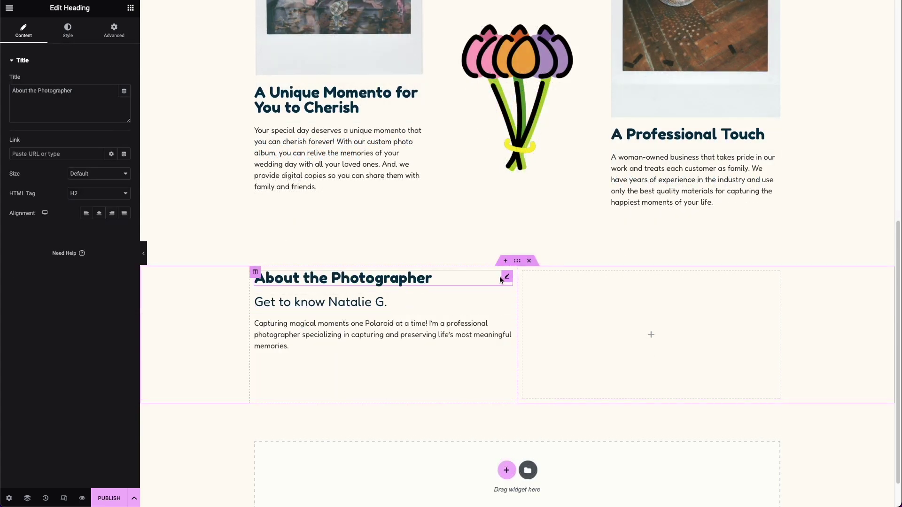
pyautogui.click(256, 272)
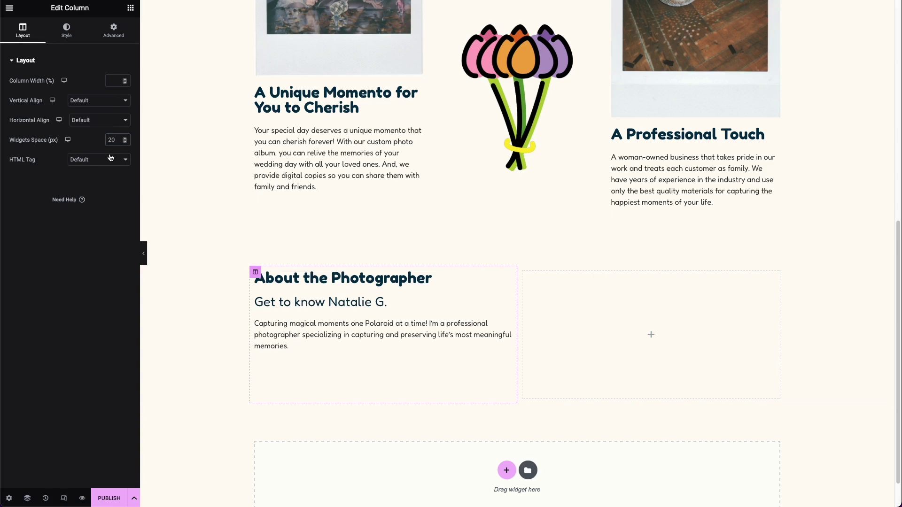
pyautogui.write('5')
pyautogui.scroll(1, 542, 316)
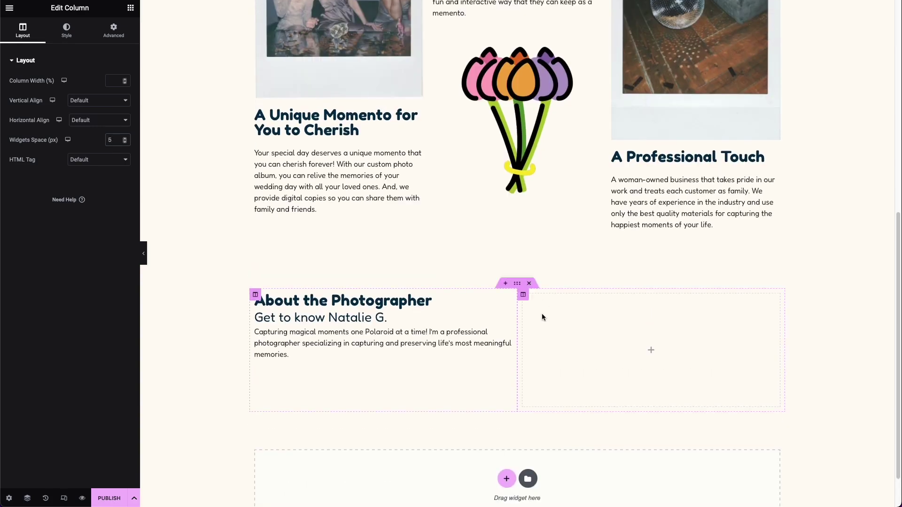
# - Add an image widget to the empty second column and insert the portrait photo from the media library
pyautogui.click(131, 8)
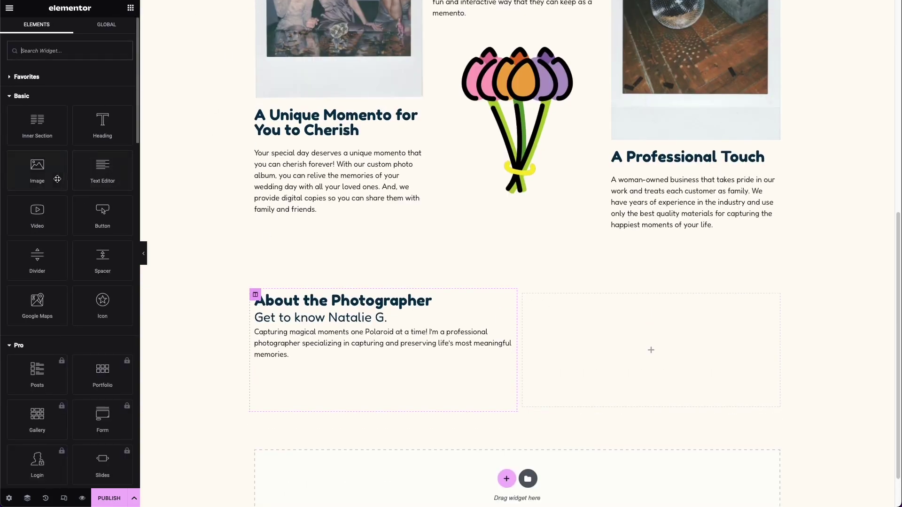
pyautogui.moveTo(37, 170); pyautogui.dragTo(585, 350)
pyautogui.click(585, 350)
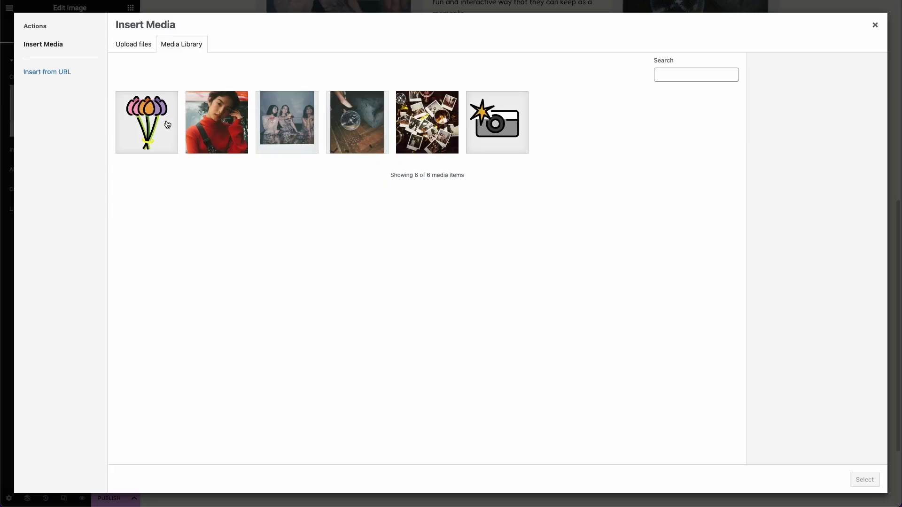
pyautogui.click(199, 110)
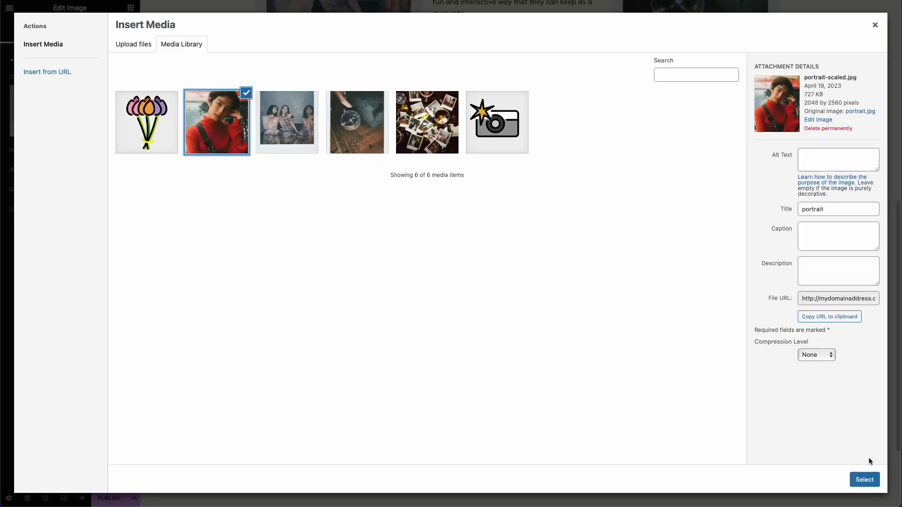
pyautogui.click(864, 479)
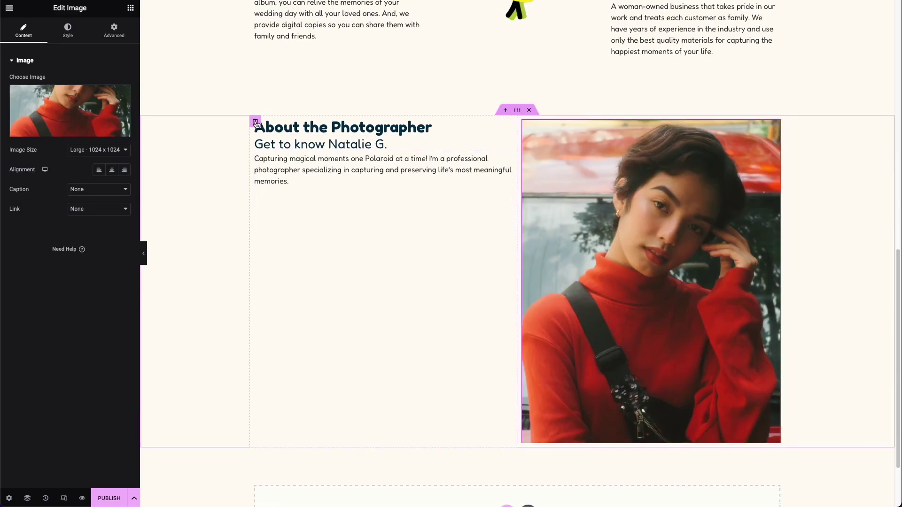
# - Set the vertical alignment of the "About the Photographer" text column to Middle
pyautogui.click(255, 121)
pyautogui.click(97, 101)
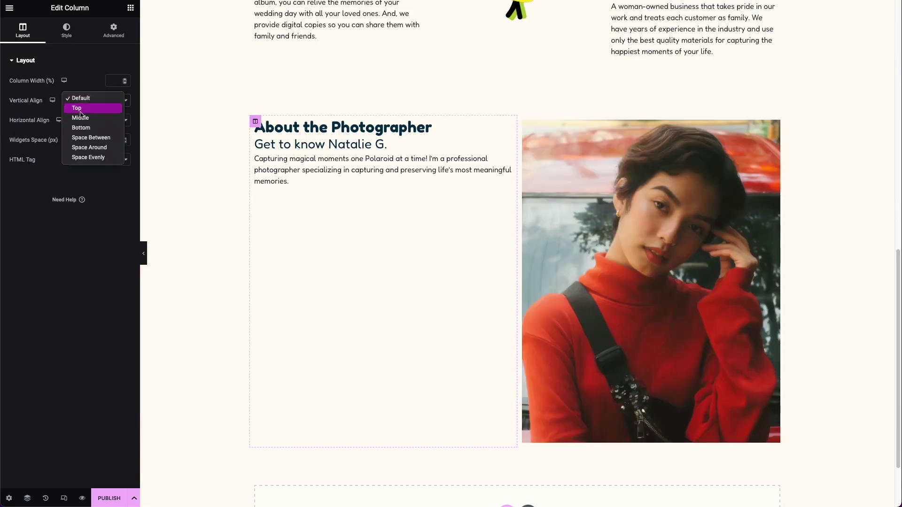
pyautogui.click(80, 117)
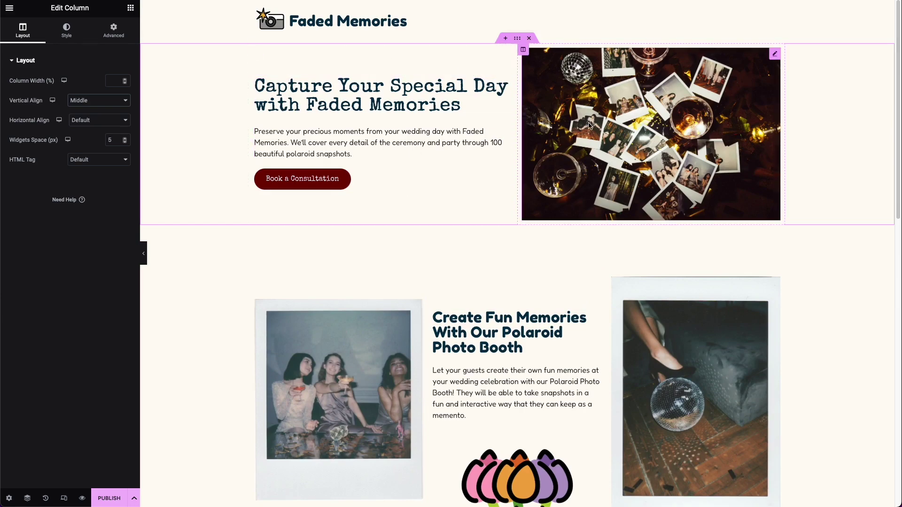
# - Swap the two columns of the photographer section so the portrait comes before the text
pyautogui.scroll(-10, 582, 141)
pyautogui.scroll(-2, 582, 142)
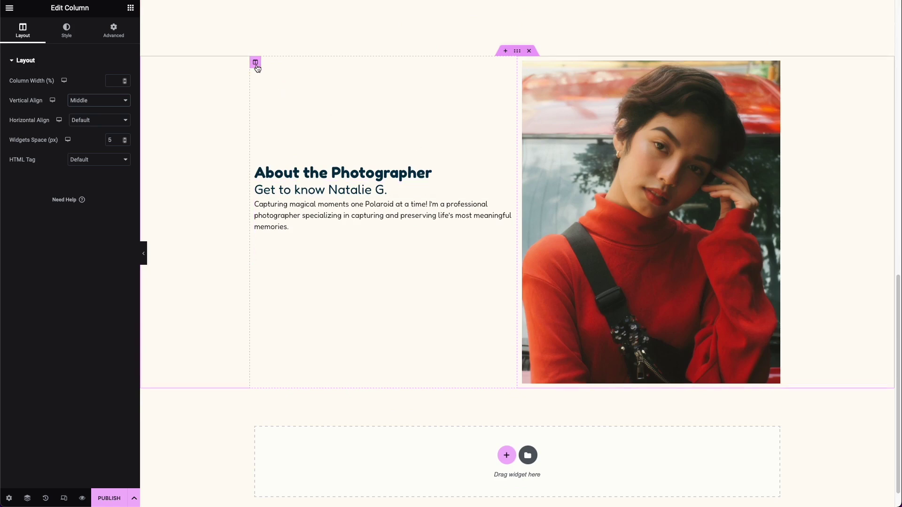
pyautogui.moveTo(257, 68); pyautogui.dragTo(776, 81)
pyautogui.scroll(4, 616, 254)
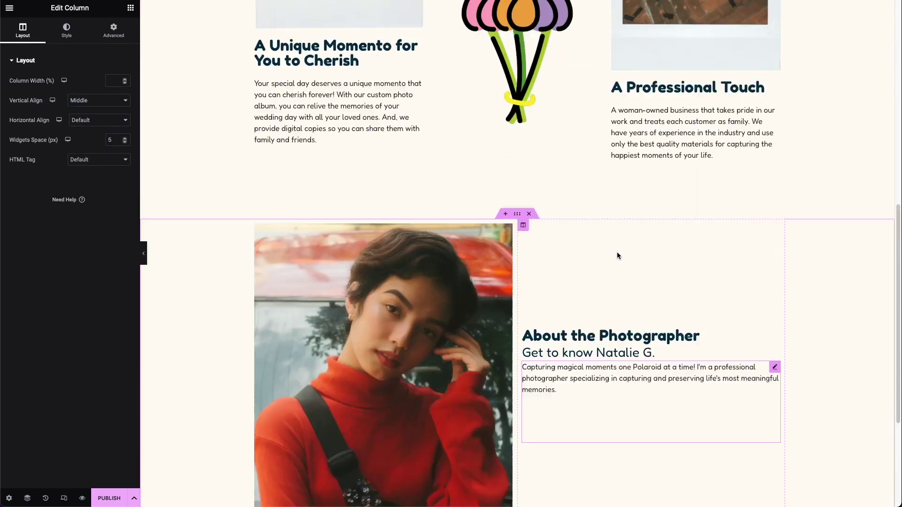
pyautogui.scroll(3, 616, 256)
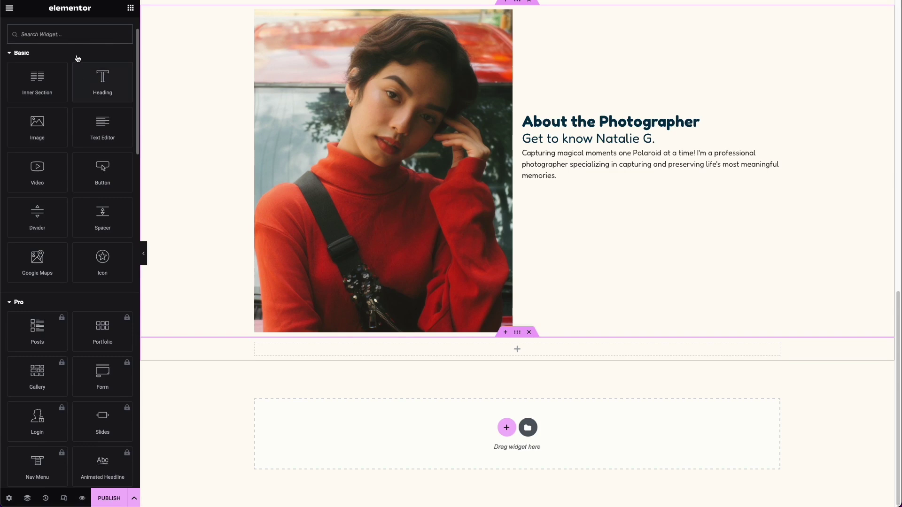
# - Place a Schedule an Appointment widget in the empty section below the portrait and set its appointment type to Wedding Photography Consultation
pyautogui.click(66, 39)
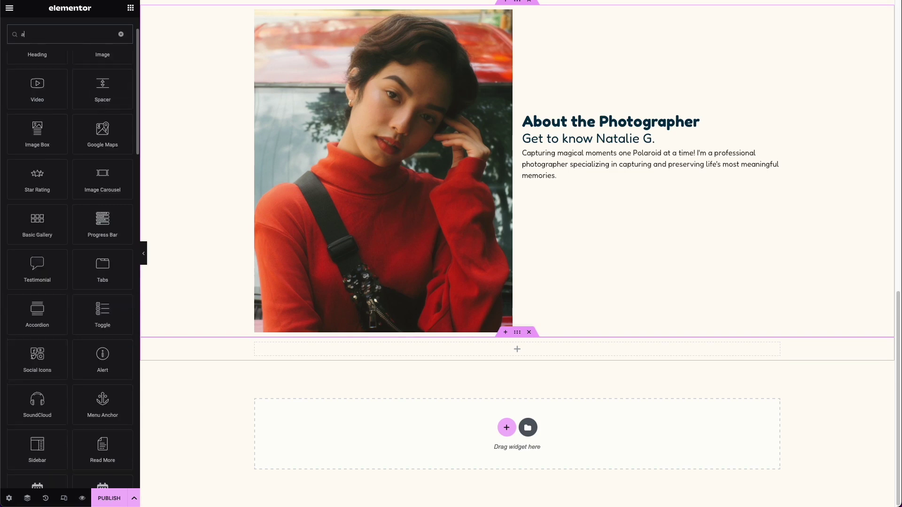
pyautogui.write('app')
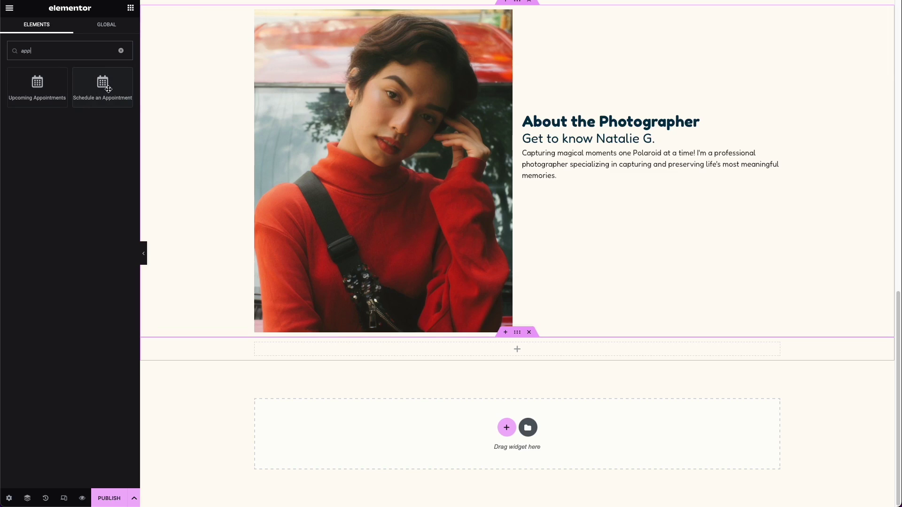
pyautogui.moveTo(99, 89); pyautogui.dragTo(472, 344)
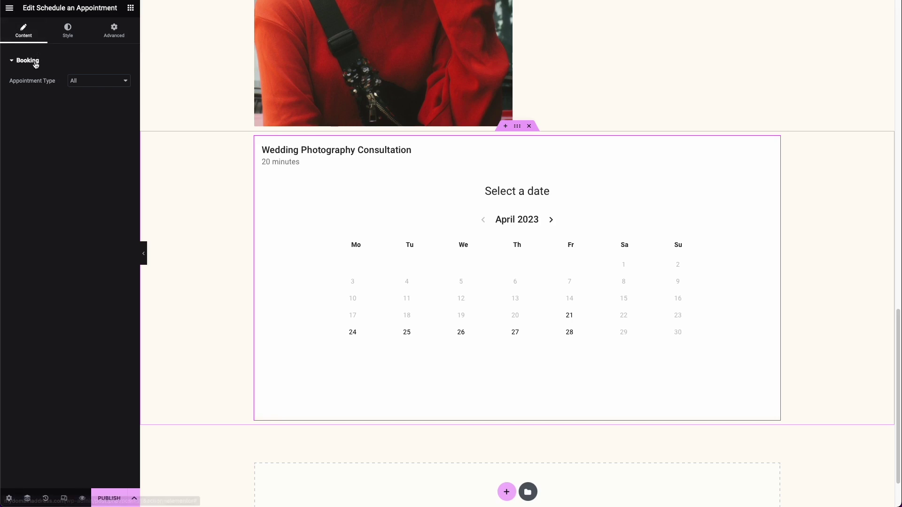
pyautogui.click(94, 84)
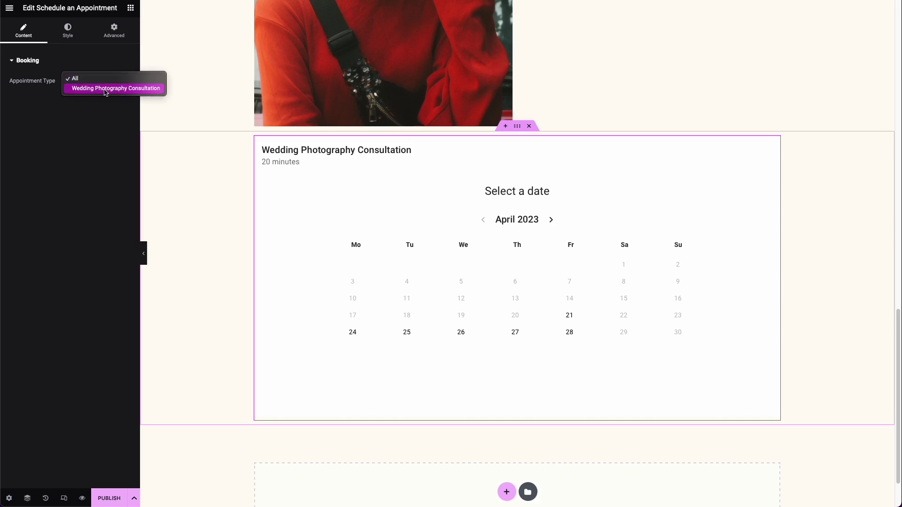
pyautogui.click(105, 90)
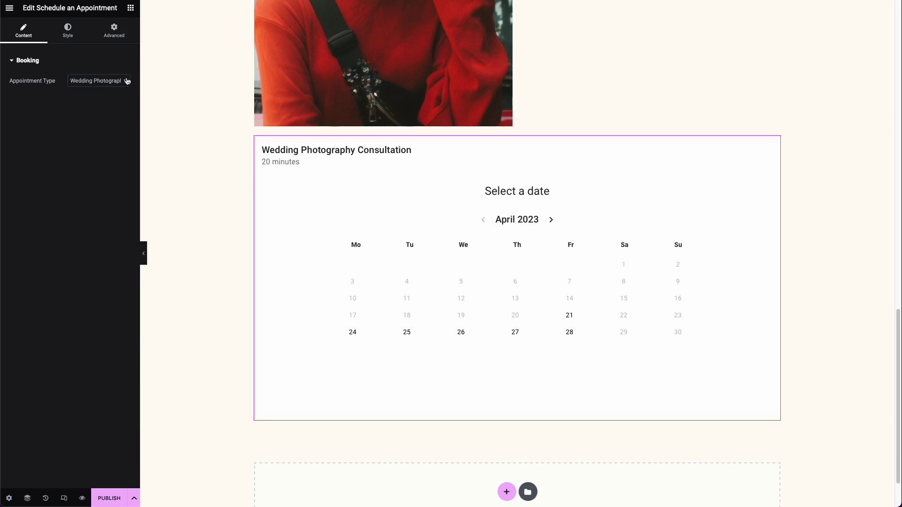
# - Apply a global color as the appointment widget's accent color and check the global colors available for its background
pyautogui.click(71, 44)
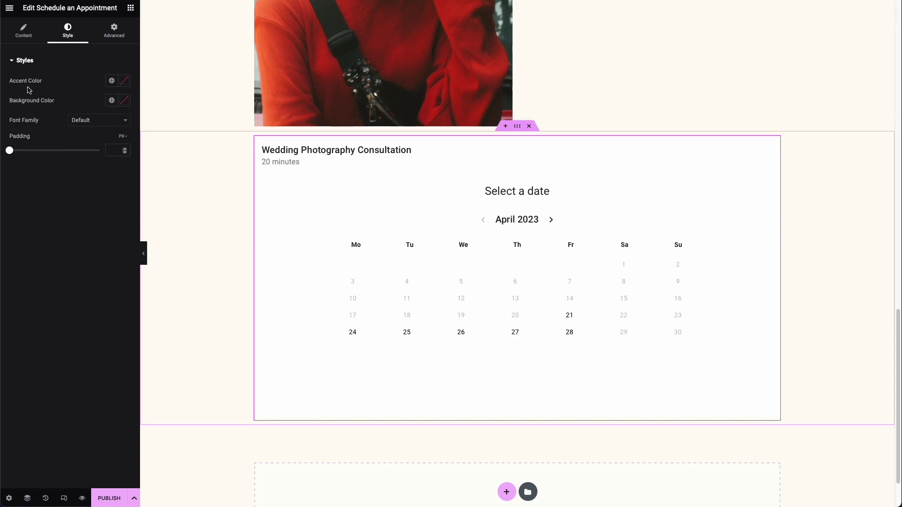
pyautogui.click(112, 81)
pyautogui.click(52, 177)
pyautogui.click(112, 101)
pyautogui.click(95, 107)
# - Copy the hex code of the page background color from the site settings
pyautogui.click(9, 13)
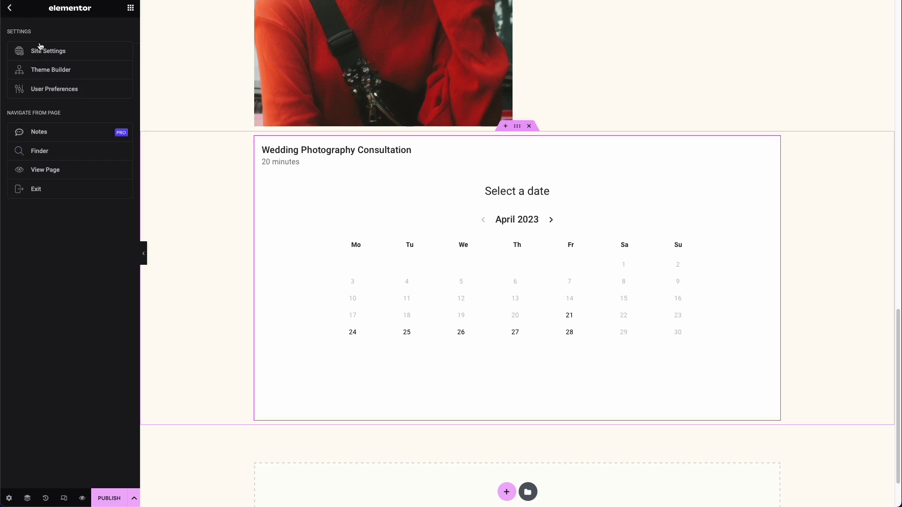
pyautogui.click(45, 51)
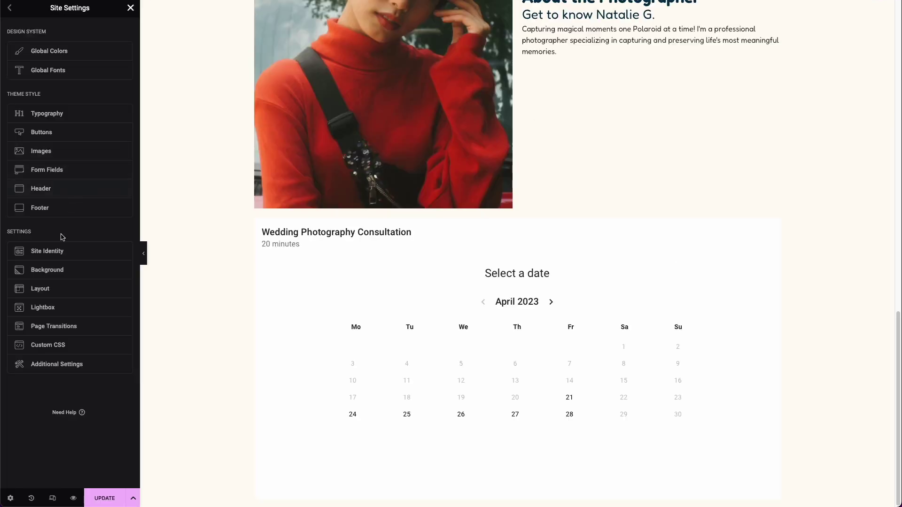
pyautogui.click(67, 266)
pyautogui.click(126, 69)
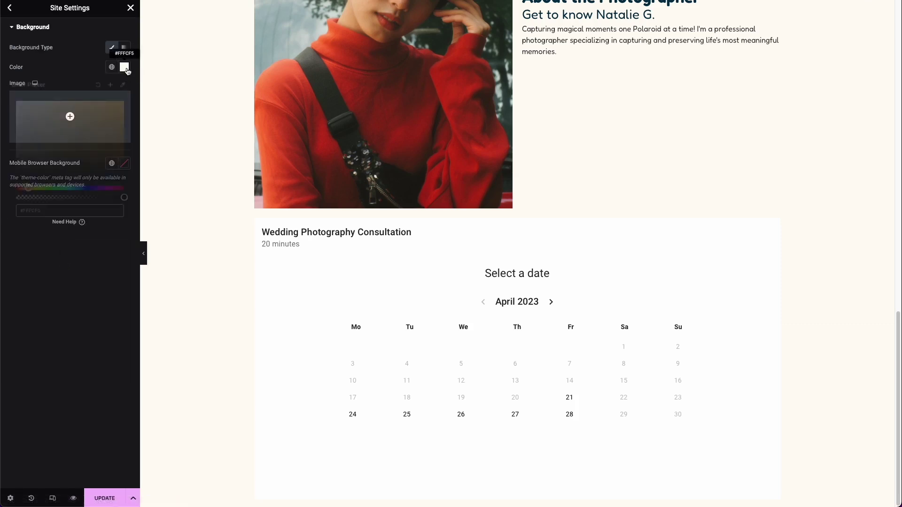
pyautogui.click(54, 68)
pyautogui.click(10, 7)
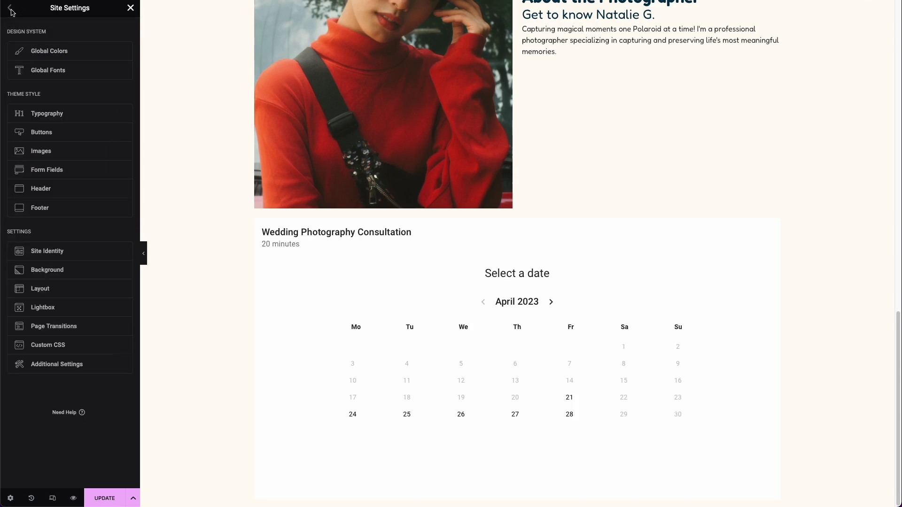
# - Add a custom global color named "Background beige" with the value #FFFCF5
pyautogui.click(47, 52)
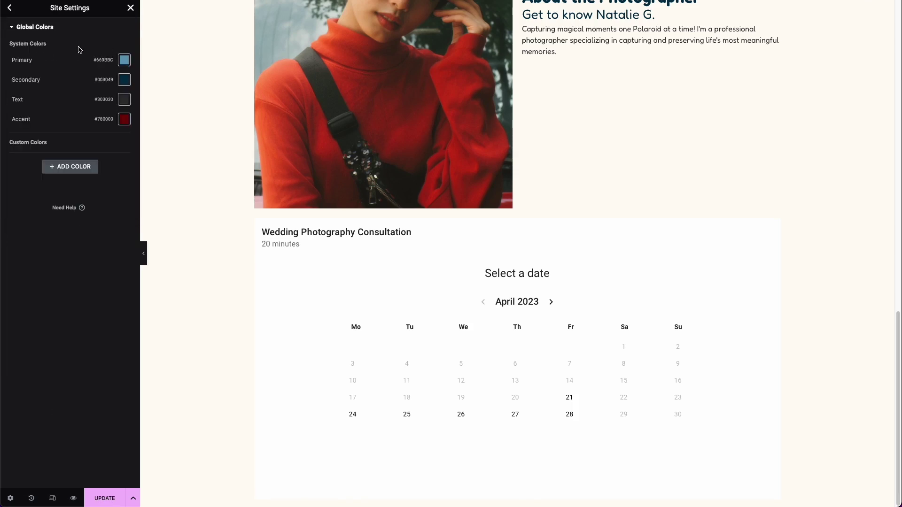
pyautogui.click(49, 167)
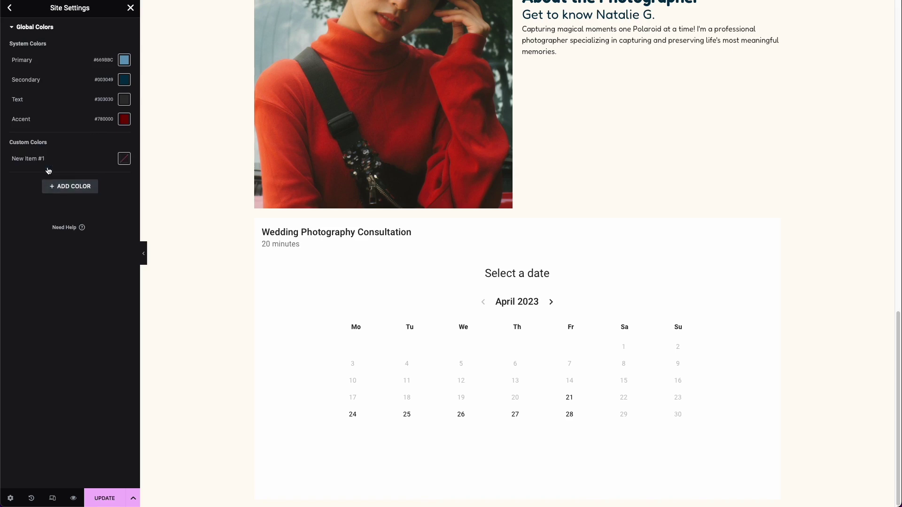
pyautogui.tripleClick(29, 160)
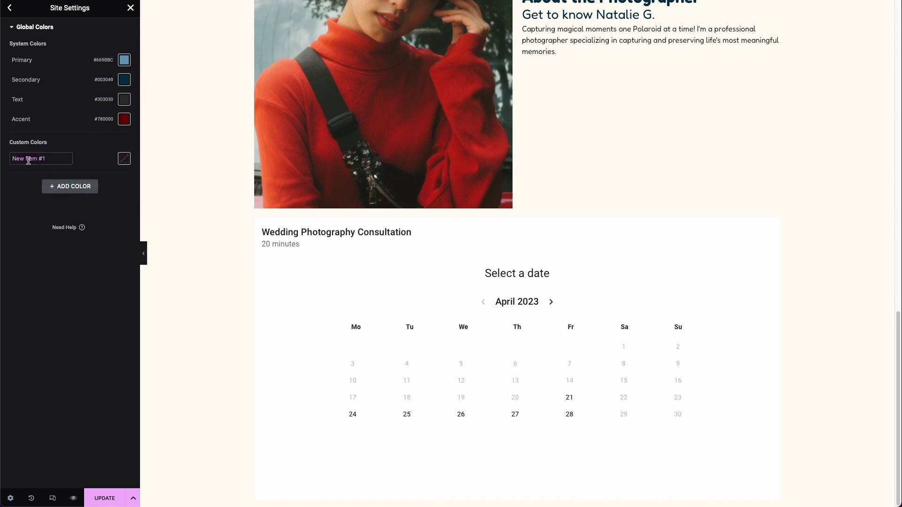
pyautogui.write('Background beige')
pyautogui.click(123, 159)
pyautogui.click(74, 303)
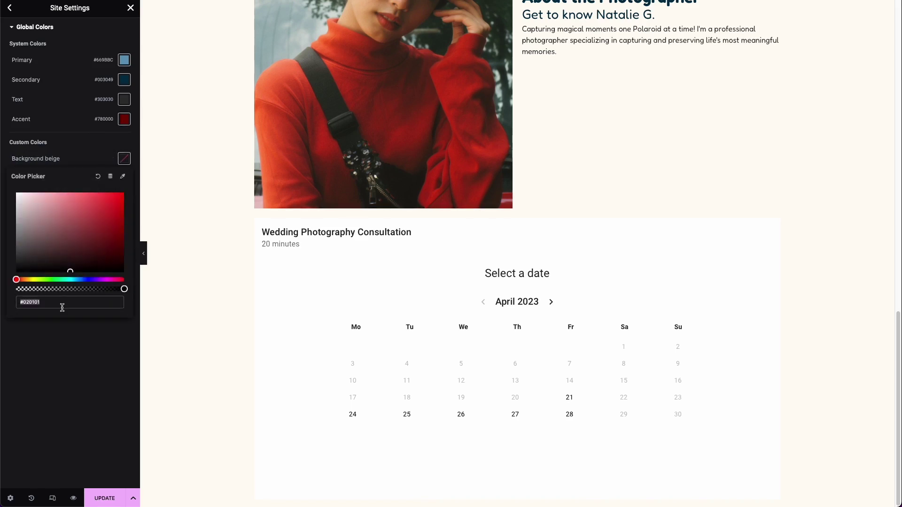
pyautogui.write('#FFFCF5')
pyautogui.click(70, 328)
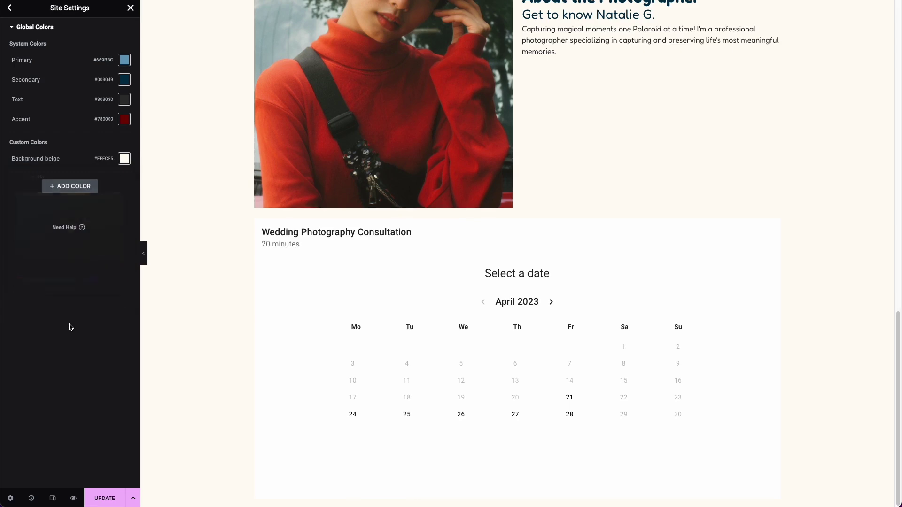
# - Save the site settings and set the appointment widget's background color to the global color Background beige
pyautogui.click(111, 490)
pyautogui.click(131, 9)
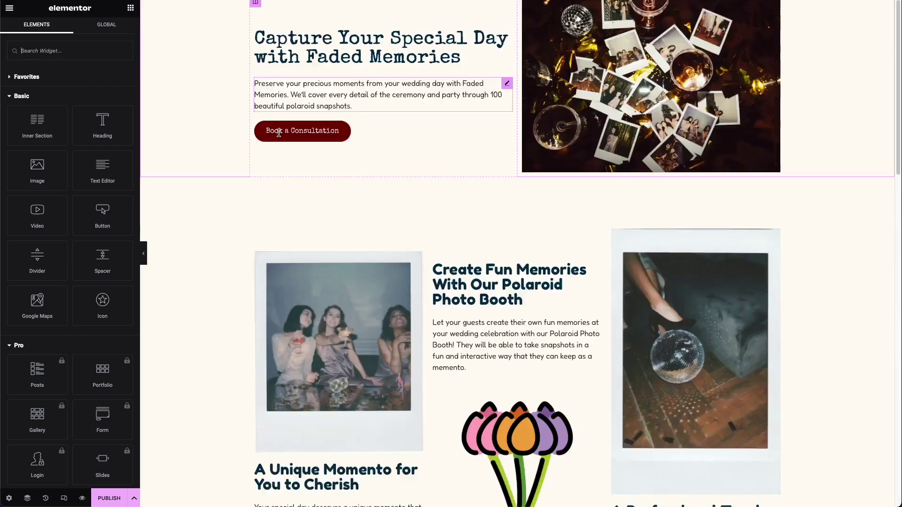
pyautogui.scroll(-20, 278, 133)
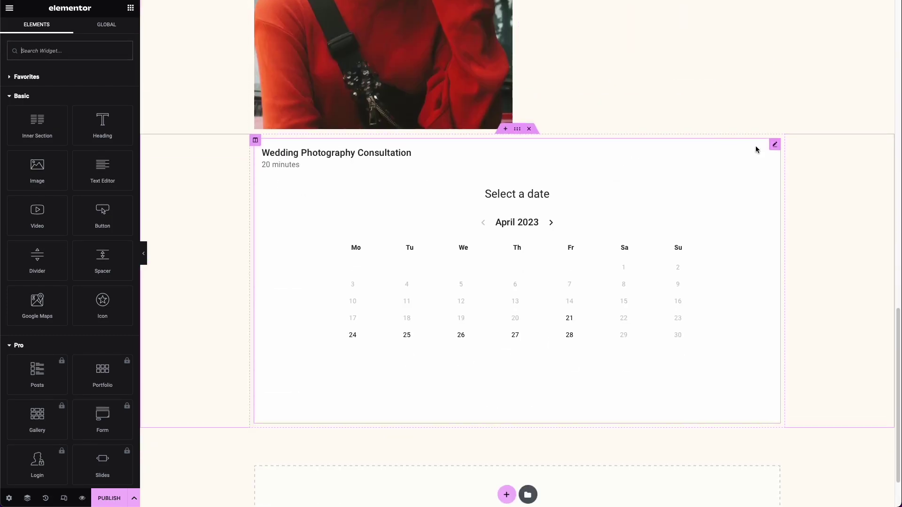
pyautogui.click(773, 144)
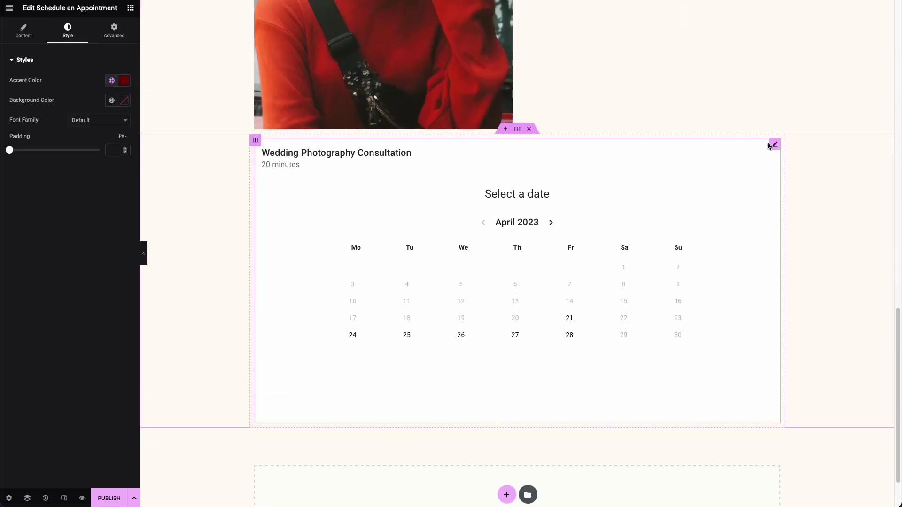
pyautogui.click(114, 104)
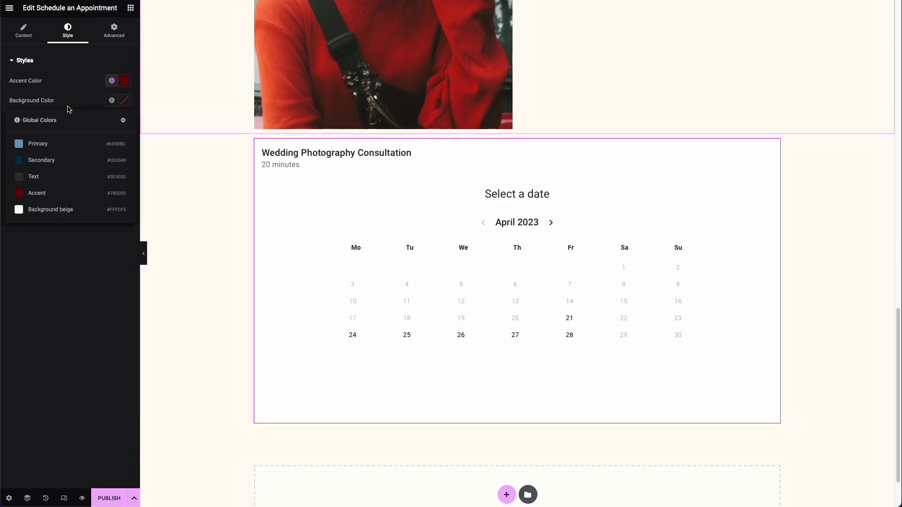
pyautogui.click(60, 210)
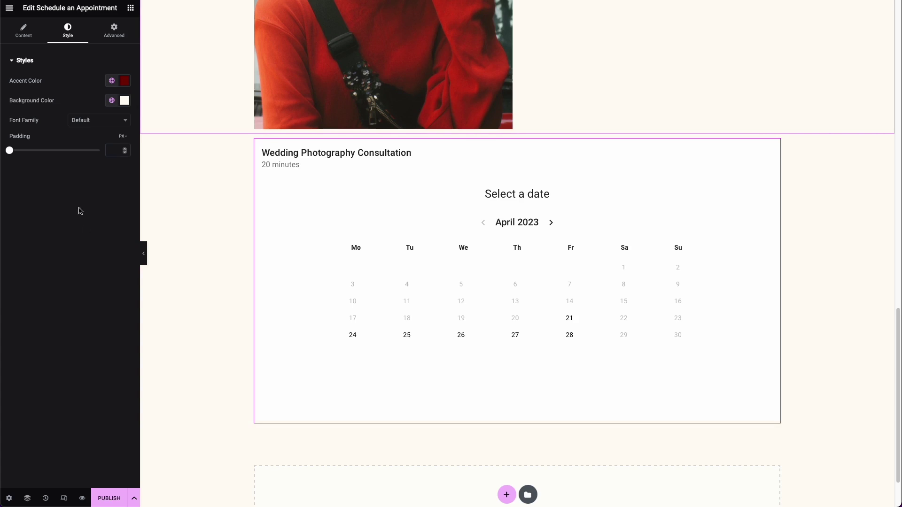
# - Set the appointment widget's font family to Special Elite
pyautogui.click(98, 120)
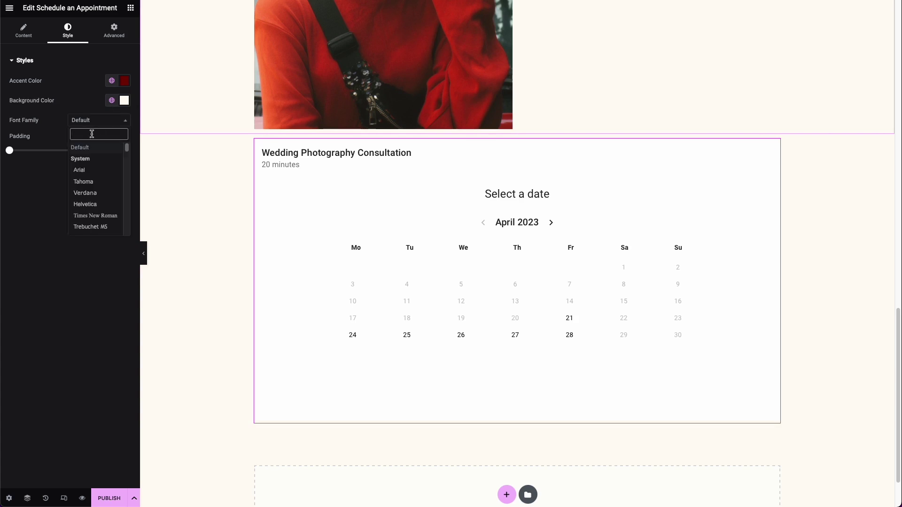
pyautogui.write('spe')
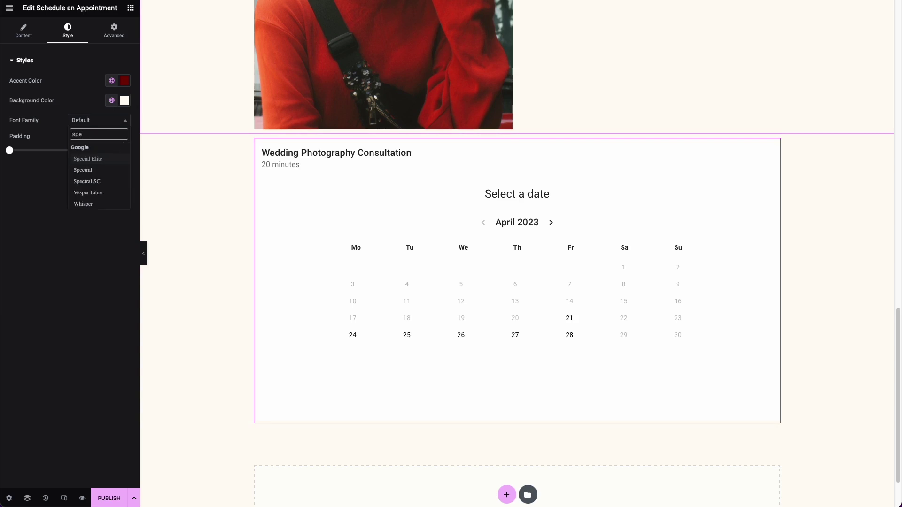
pyautogui.click(79, 162)
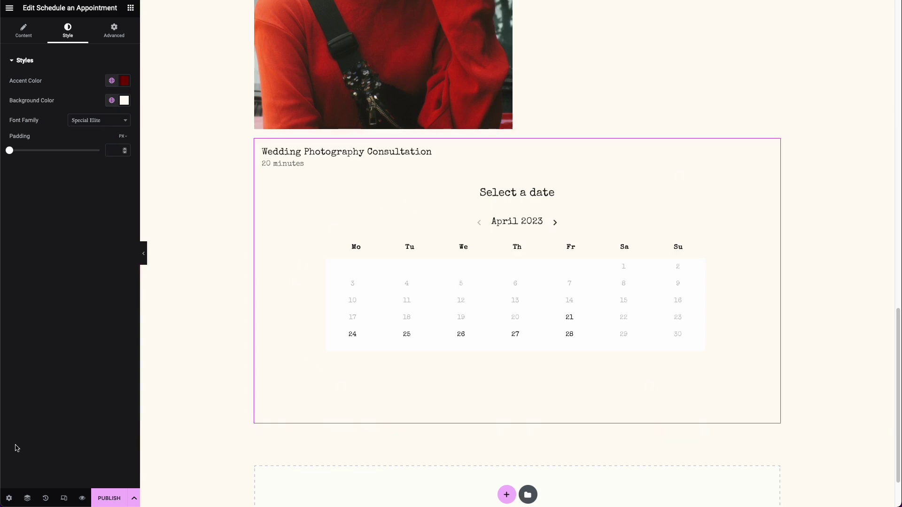
# - Check the styled booking calendar by choosing April 27, 2023 and the 10:40 AM slot to reach the booking form
pyautogui.scroll(5, 326, 393)
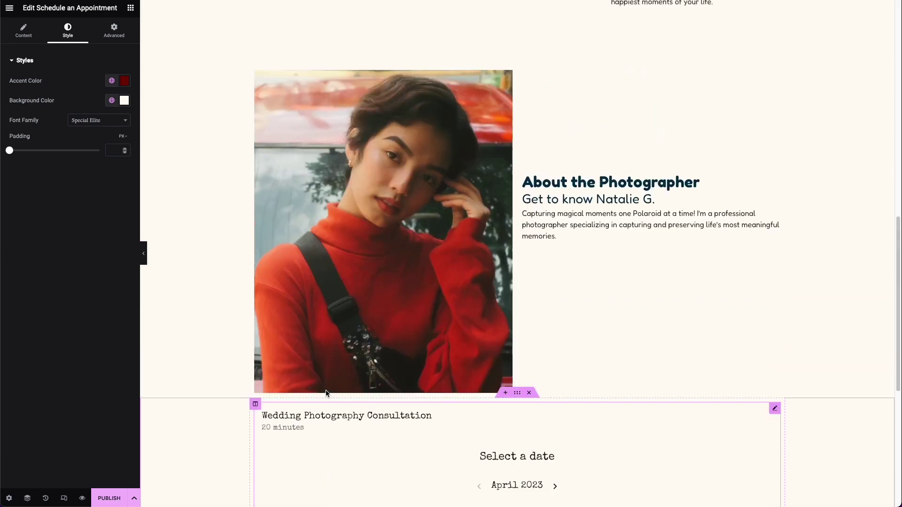
pyautogui.scroll(-2, 327, 394)
pyautogui.scroll(-5, 328, 394)
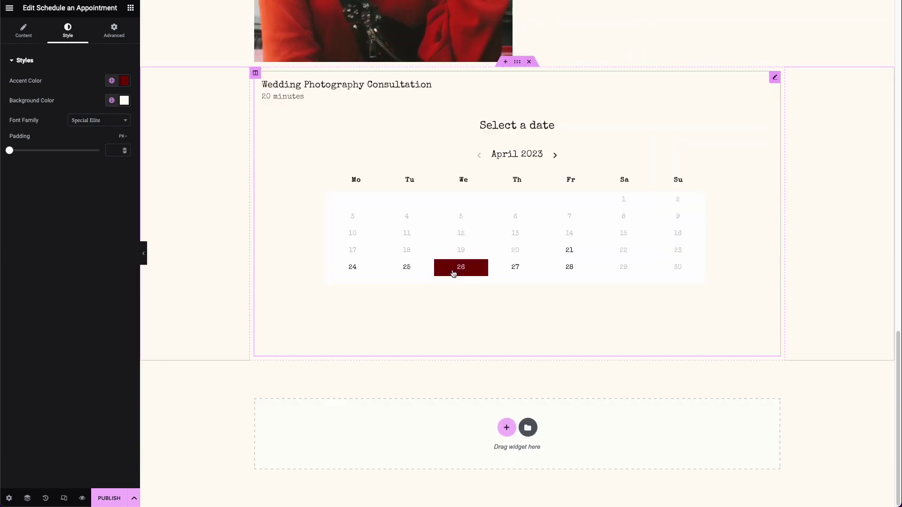
pyautogui.click(509, 267)
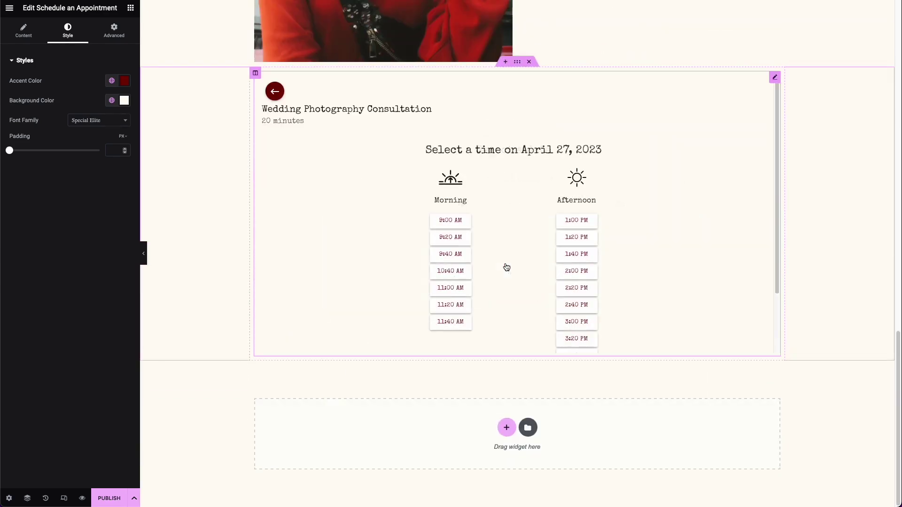
pyautogui.click(458, 272)
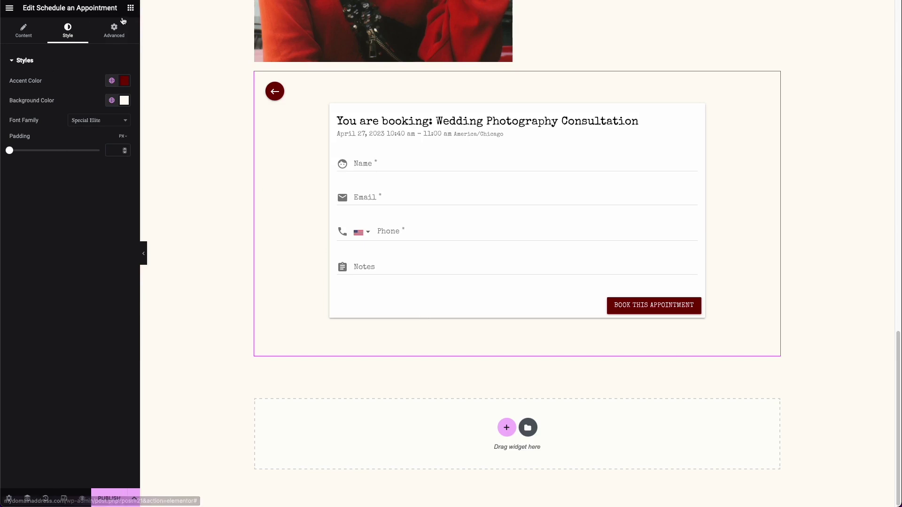
# - Add a single-column section below the booking widget and give it a classic background in the Secondary global color
pyautogui.click(506, 428)
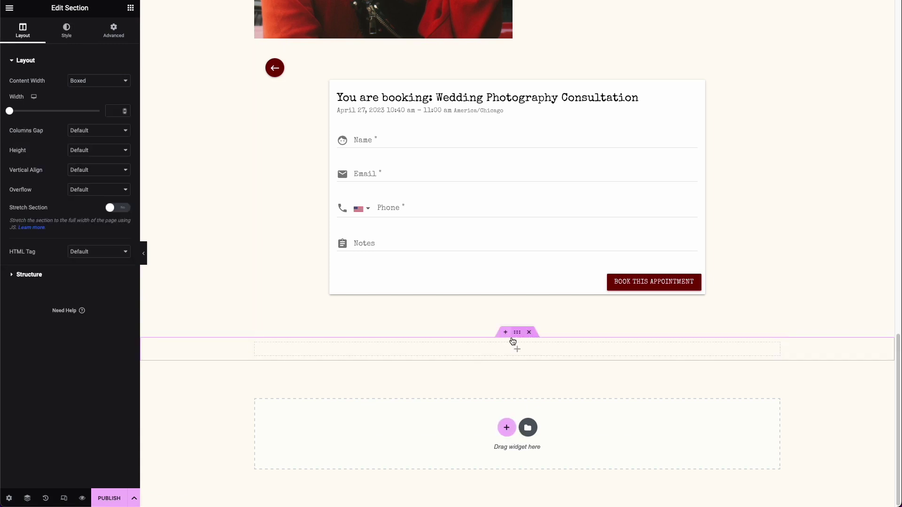
pyautogui.click(131, 8)
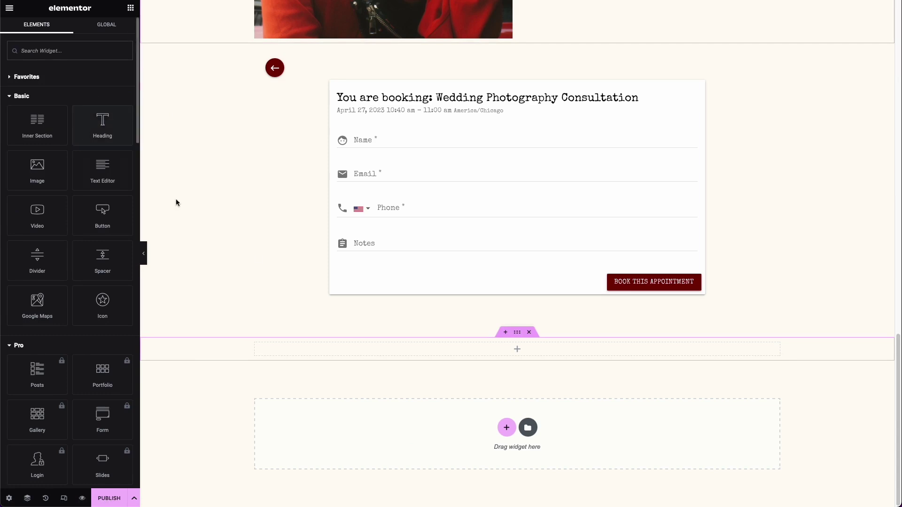
pyautogui.click(517, 332)
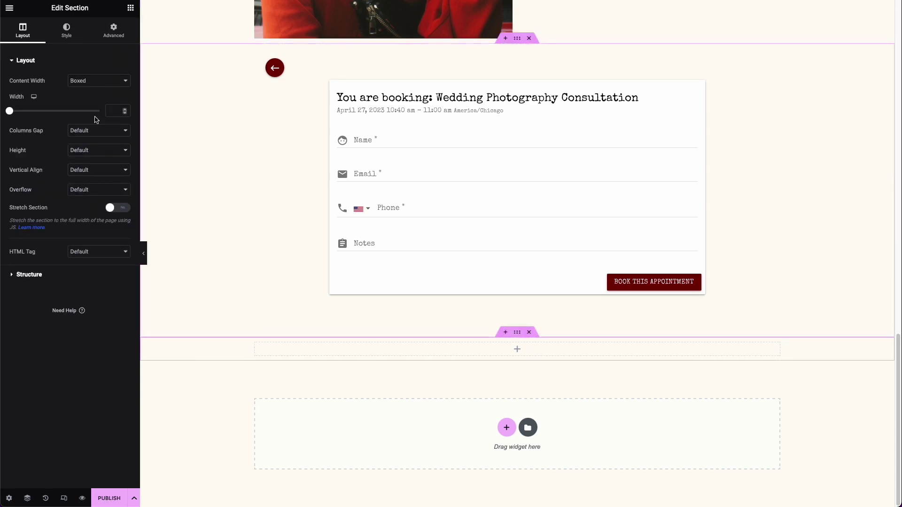
pyautogui.click(68, 41)
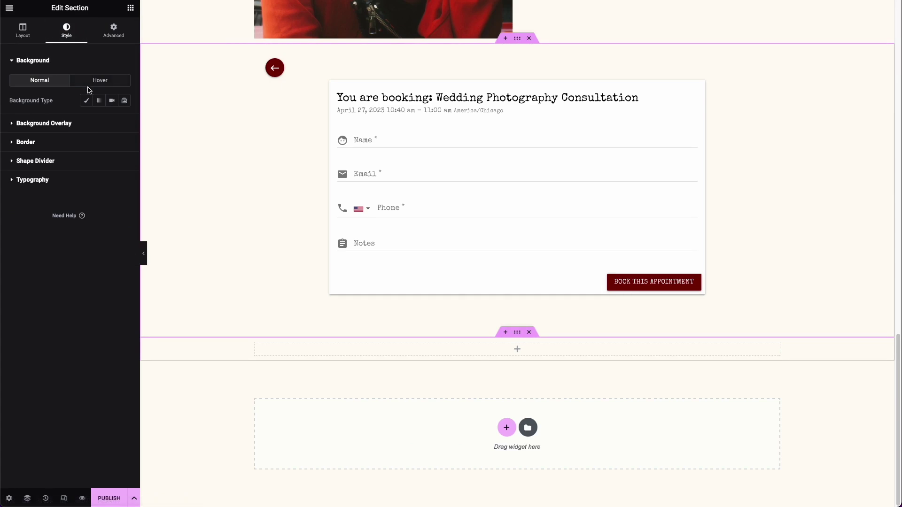
pyautogui.click(90, 101)
pyautogui.click(110, 122)
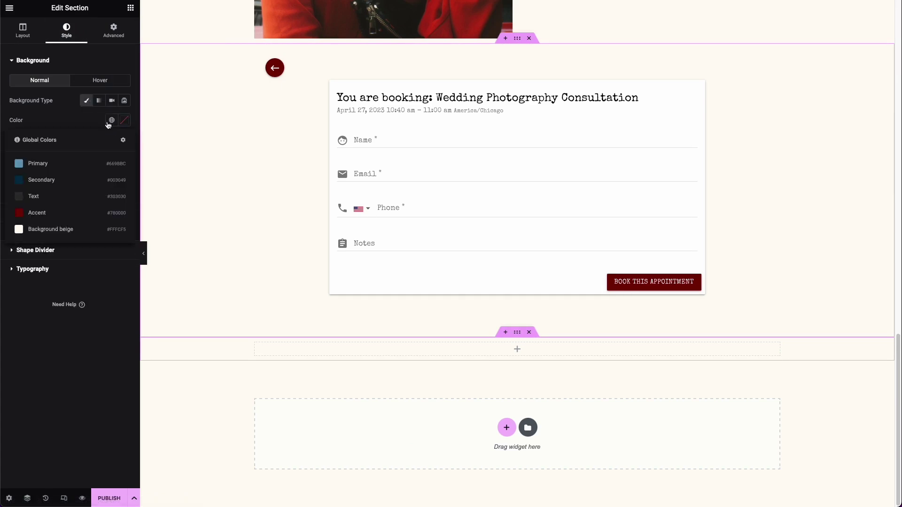
pyautogui.click(69, 183)
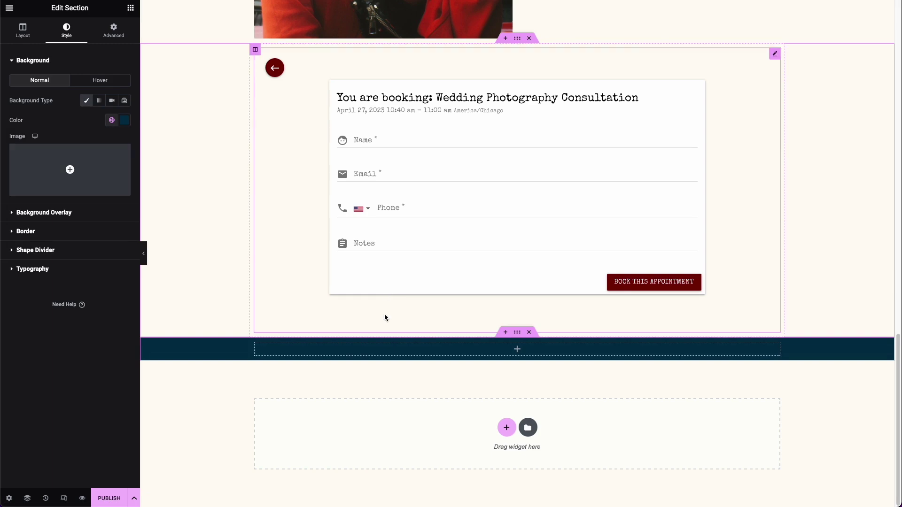
# - Copy the header column with the camera logo and site title into the dark blue footer section and delete that section's empty column
pyautogui.scroll(15, 378, 348)
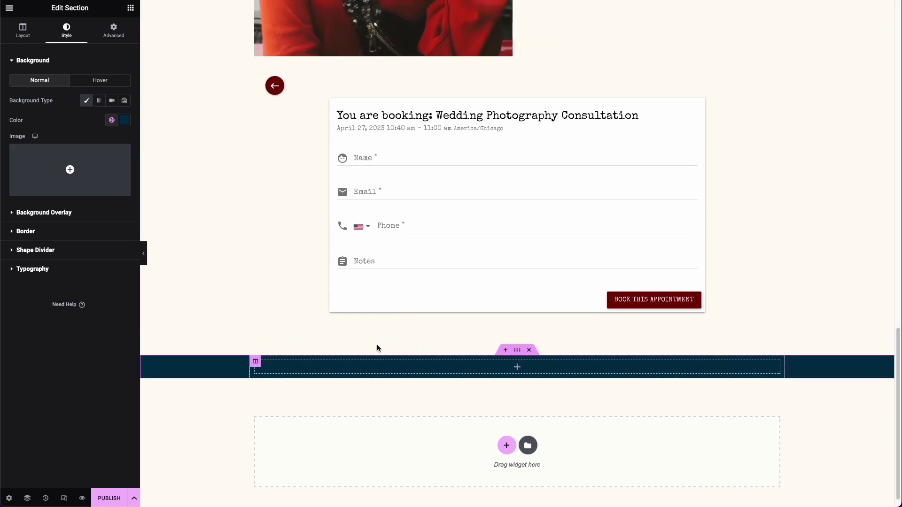
pyautogui.scroll(5, 376, 343)
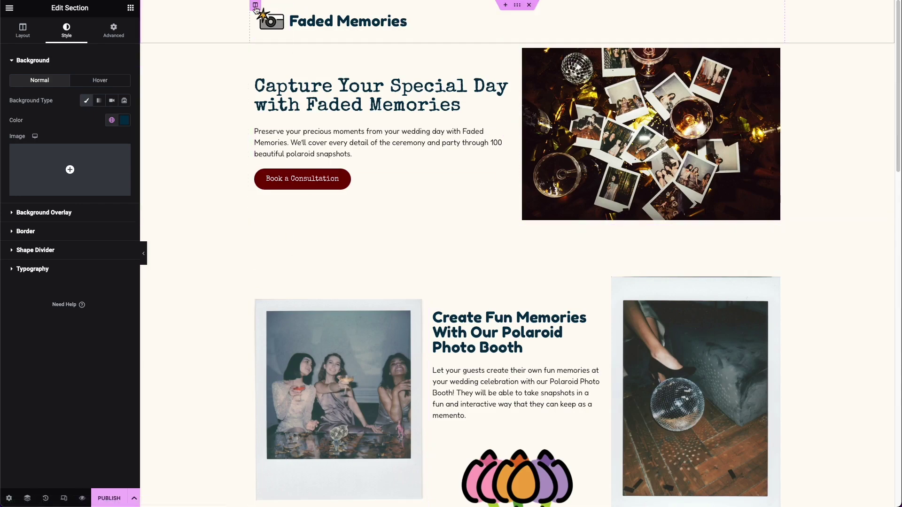
pyautogui.click(256, 10)
pyautogui.rightClick(256, 8)
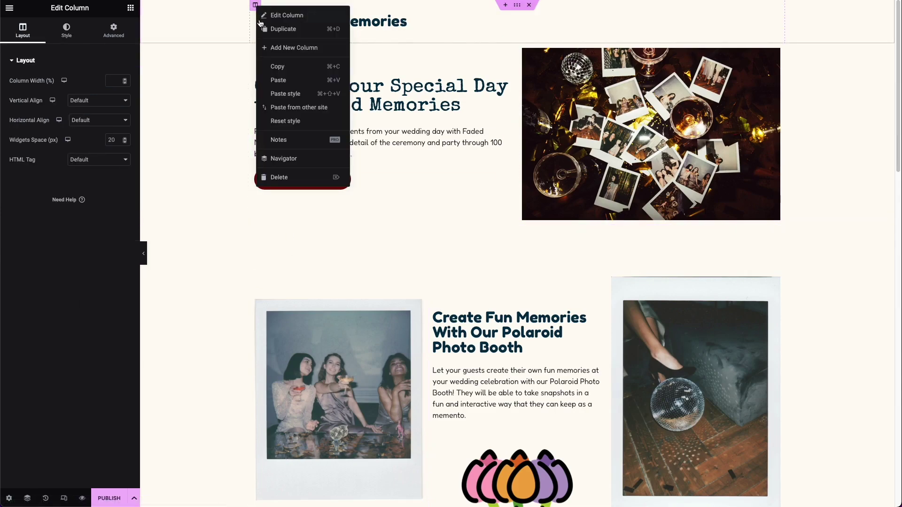
pyautogui.scroll(-15, 279, 59)
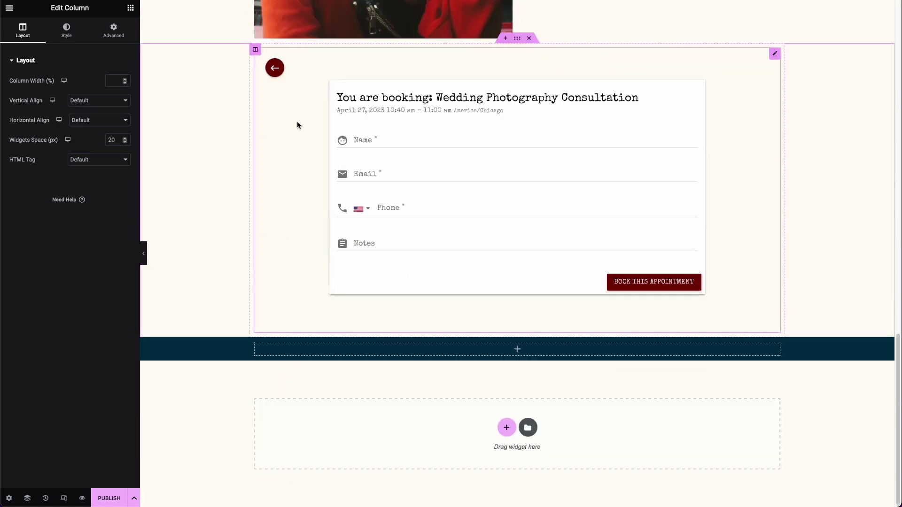
pyautogui.rightClick(252, 344)
pyautogui.click(291, 364)
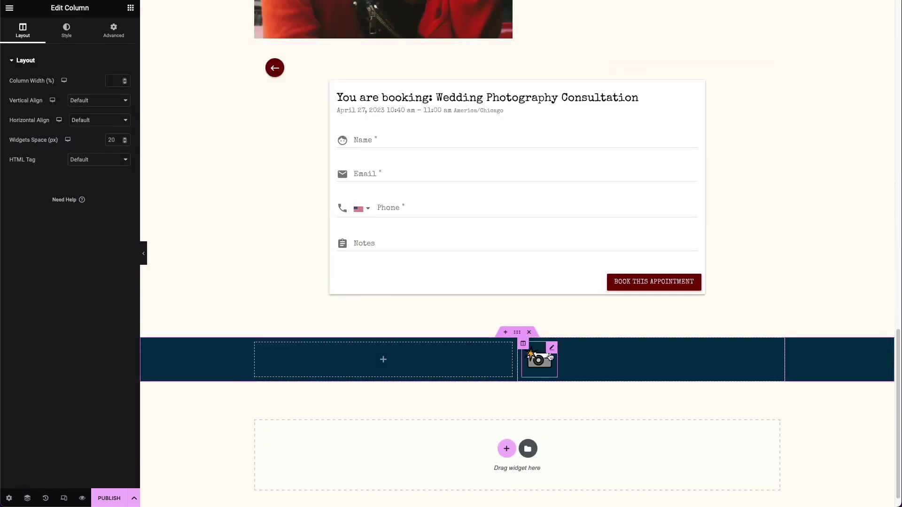
pyautogui.rightClick(257, 346)
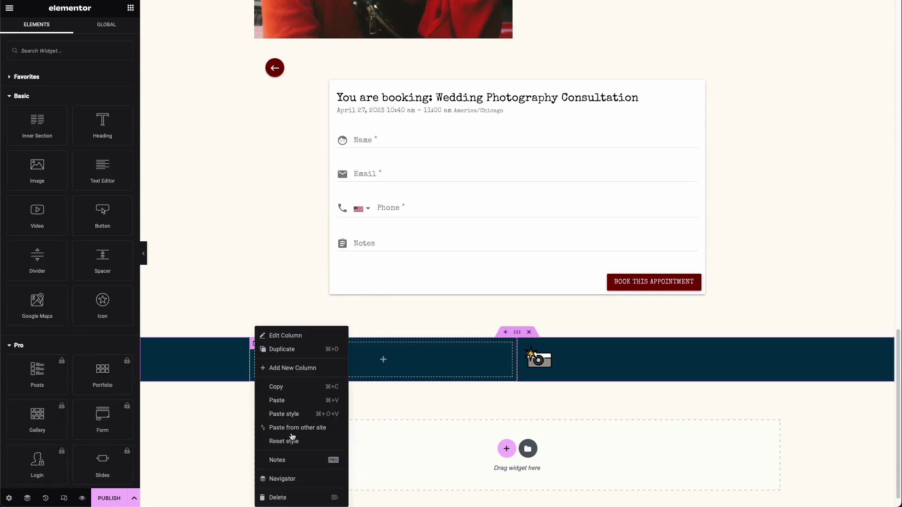
pyautogui.click(282, 496)
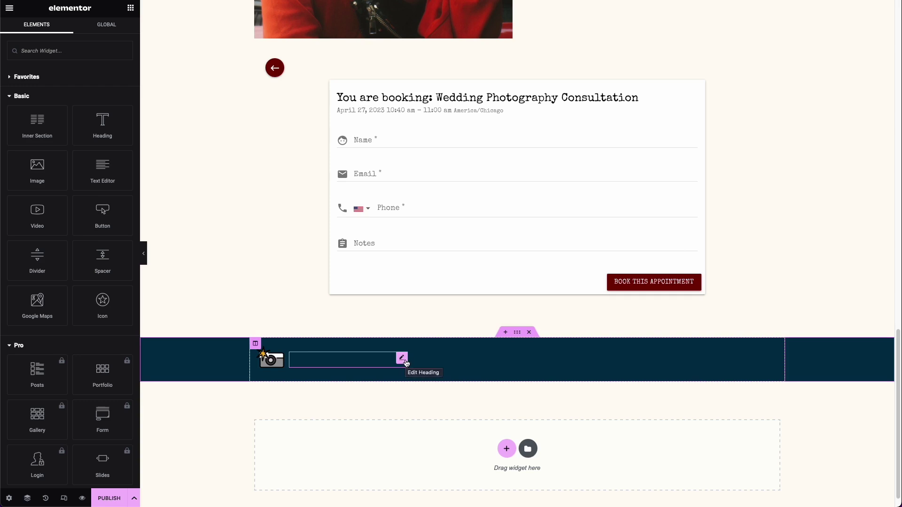
# - Set the text color of the footer's Faded Memories heading to the global color Background beige and open its color picker
pyautogui.click(405, 361)
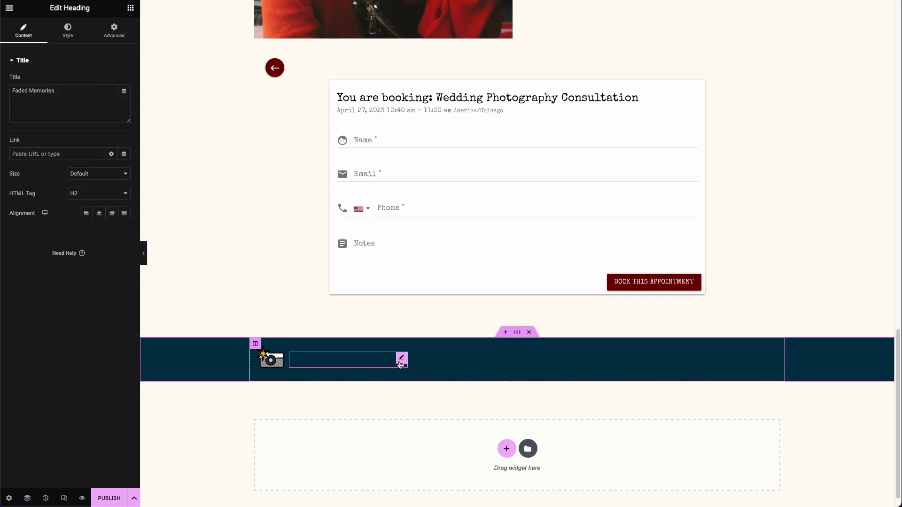
pyautogui.click(70, 30)
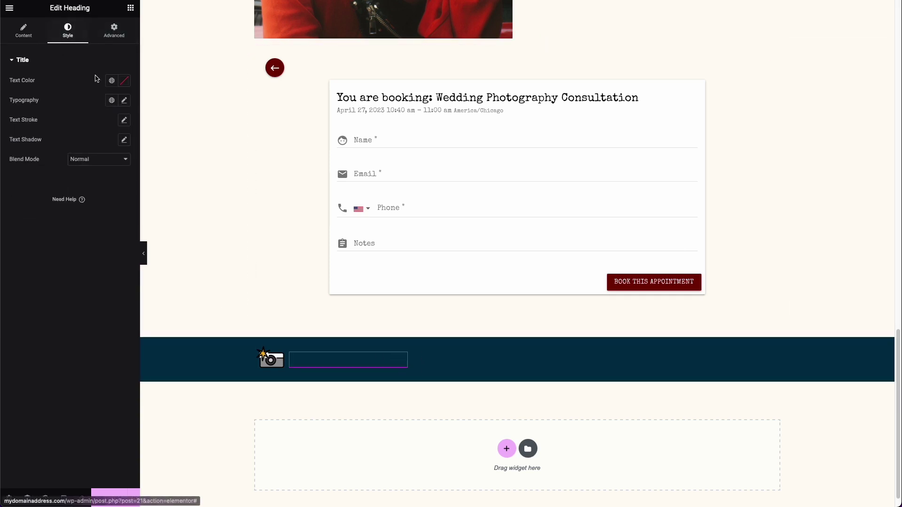
pyautogui.click(111, 82)
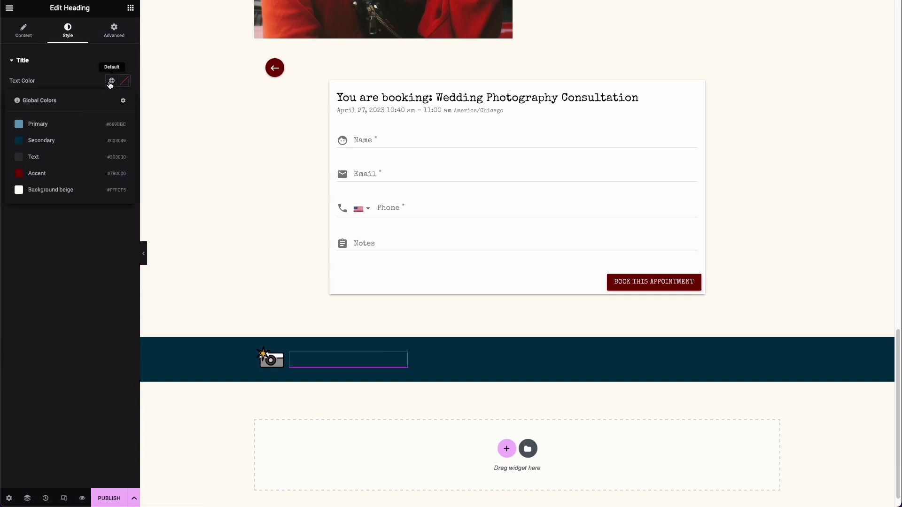
pyautogui.click(64, 189)
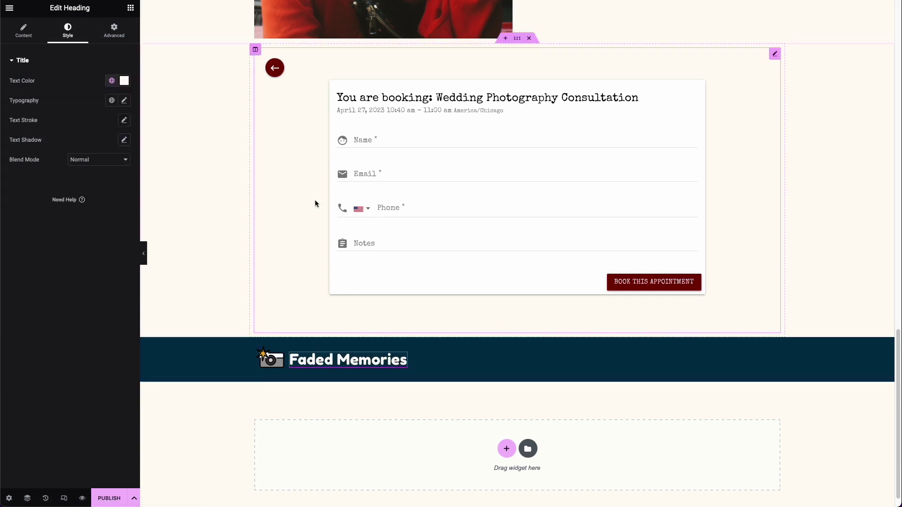
pyautogui.click(124, 81)
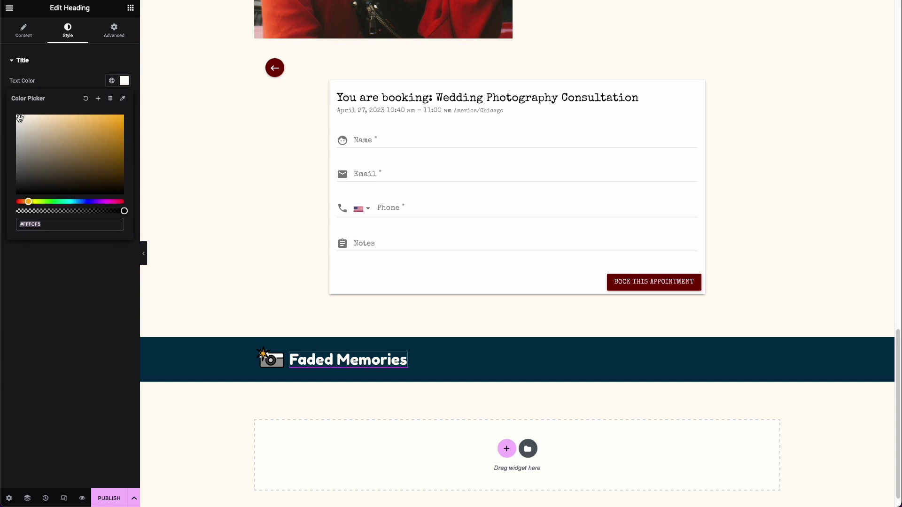
# - Add a Social Icons widget below the footer's logo and title and align its icons to the left
pyautogui.click(130, 8)
pyautogui.scroll(-3, 77, 291)
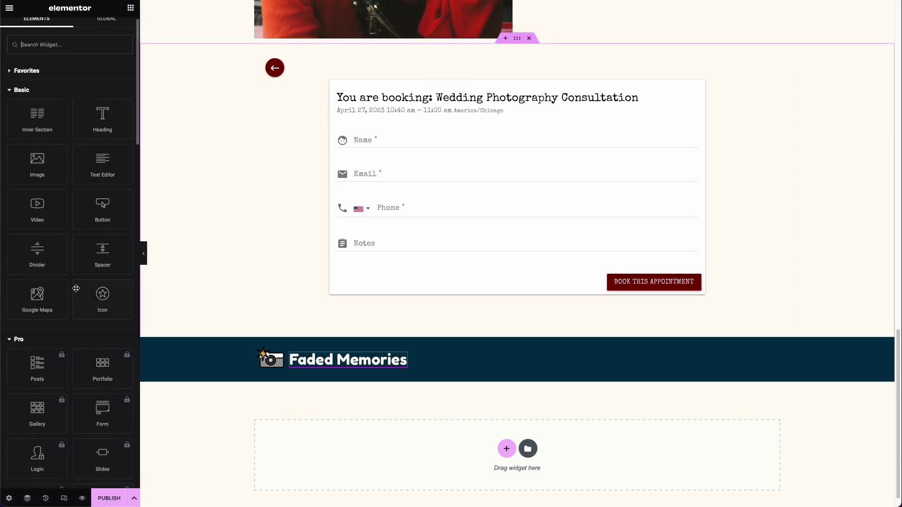
pyautogui.write('social')
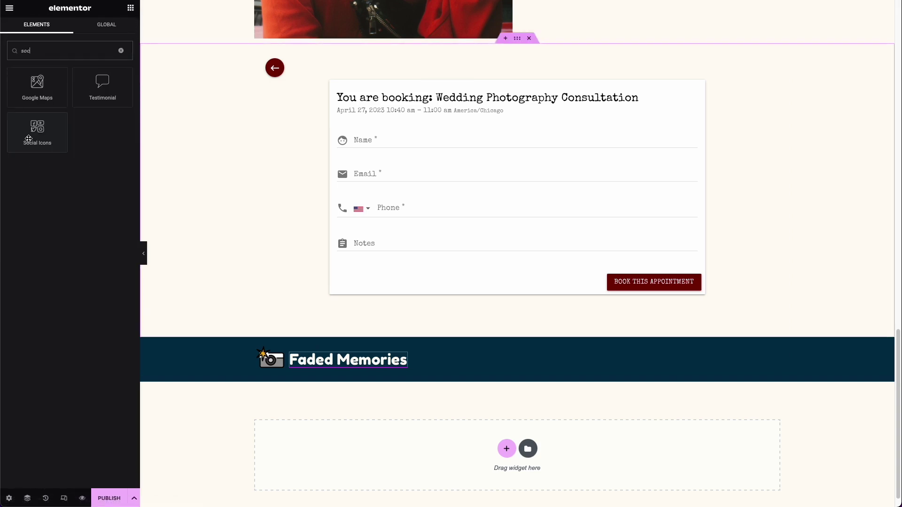
pyautogui.moveTo(36, 132); pyautogui.dragTo(335, 396)
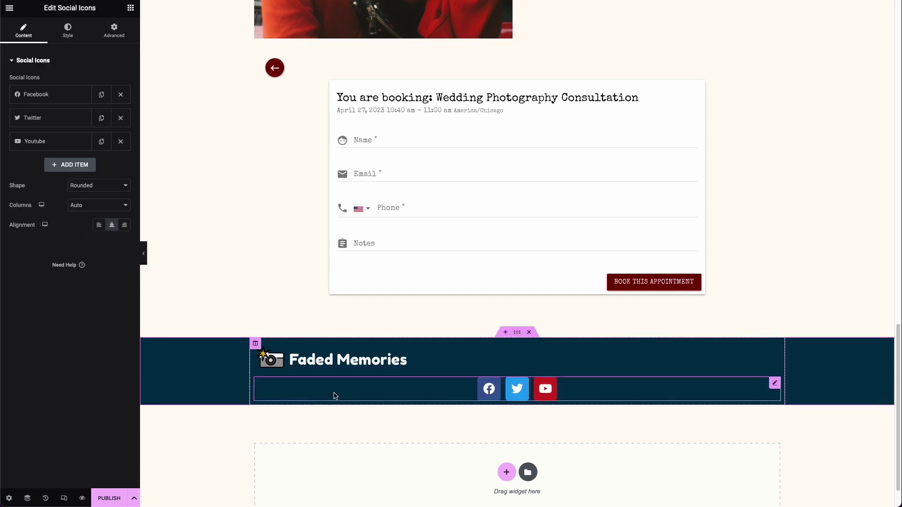
pyautogui.click(98, 226)
# - Switch the Facebook icon's color to Custom and give it the Primary global color
pyautogui.click(52, 96)
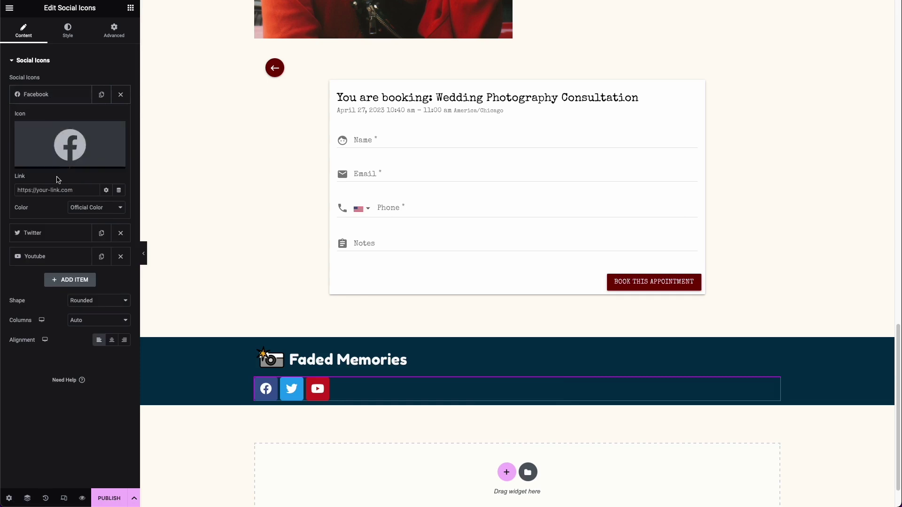
pyautogui.moveTo(54, 149)
pyautogui.click(82, 210)
pyautogui.click(86, 217)
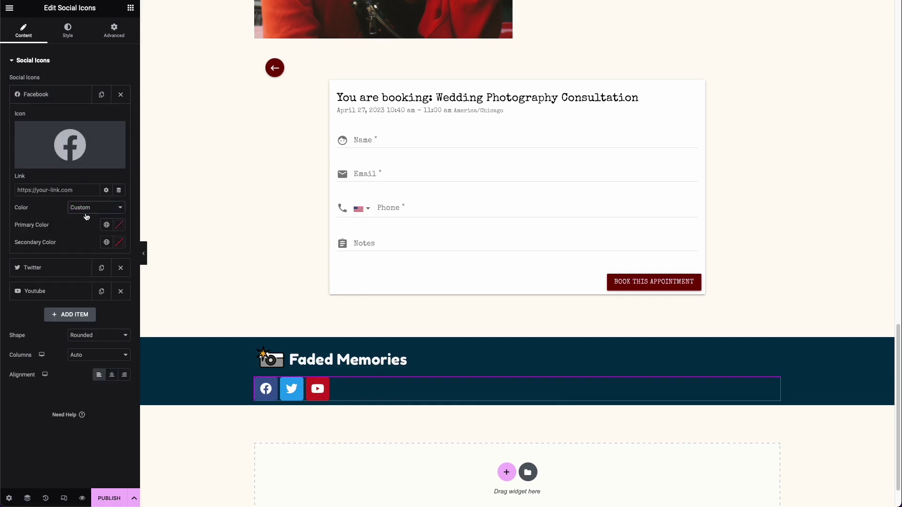
pyautogui.click(106, 226)
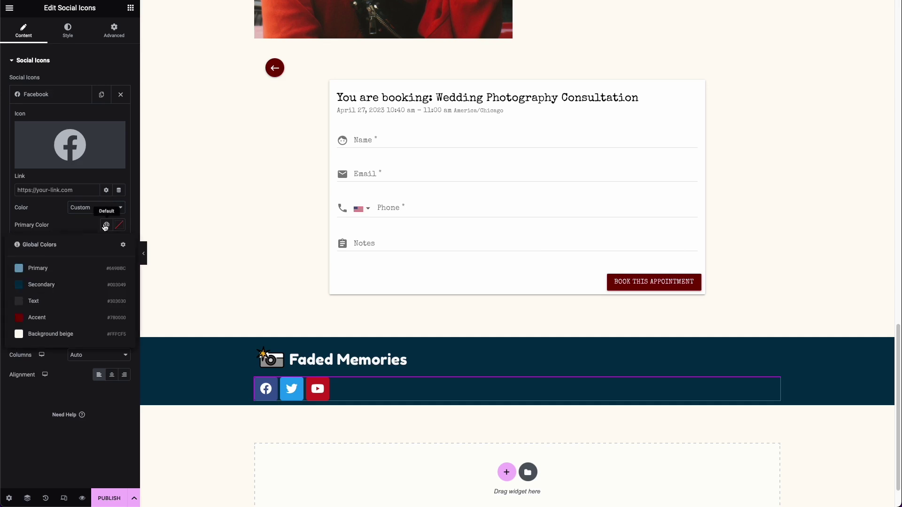
pyautogui.click(40, 269)
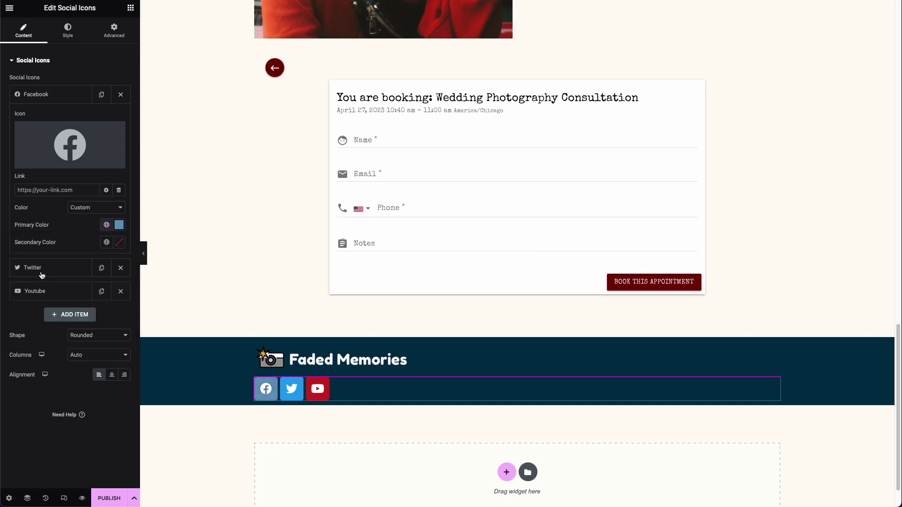
# - Give the Twitter and Youtube icons a custom color using the Primary global color
pyautogui.click(66, 266)
pyautogui.click(80, 256)
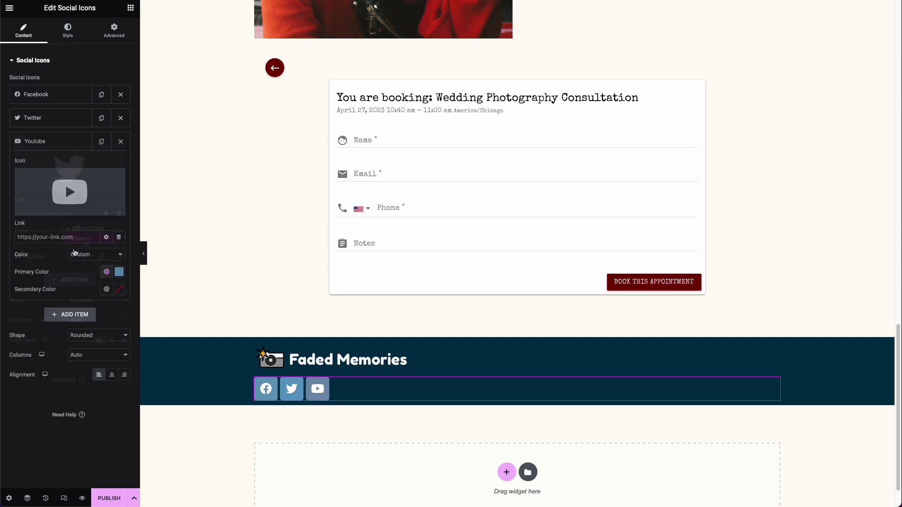
pyautogui.click(73, 235)
# - Change the social icons' shape to Circle and set their size to 20 px
pyautogui.click(74, 335)
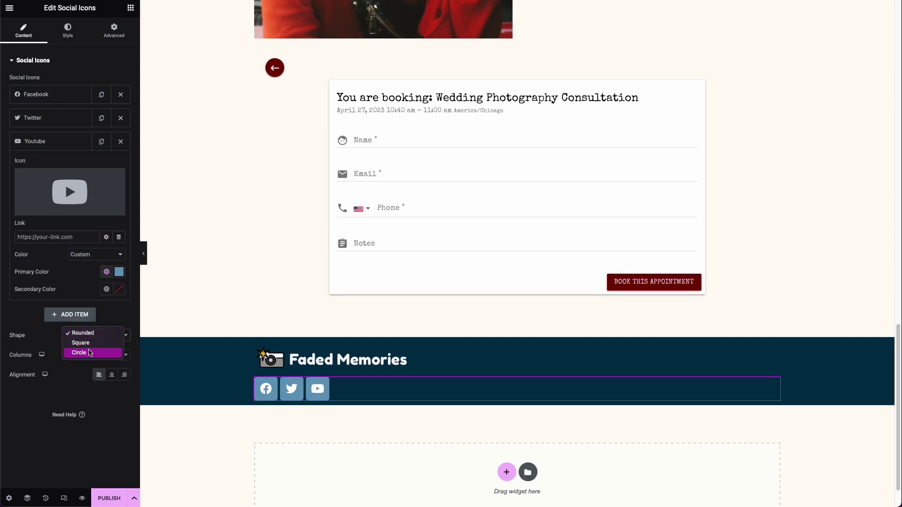
pyautogui.click(89, 352)
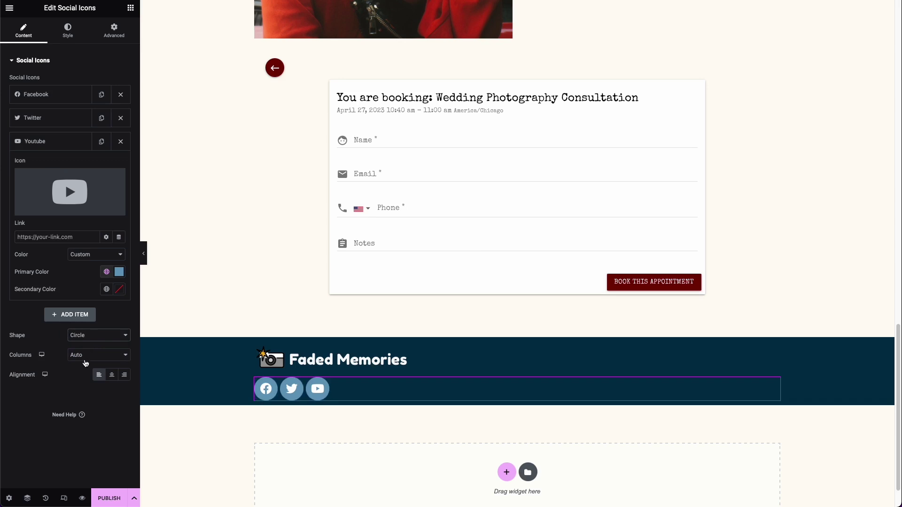
pyautogui.click(85, 360)
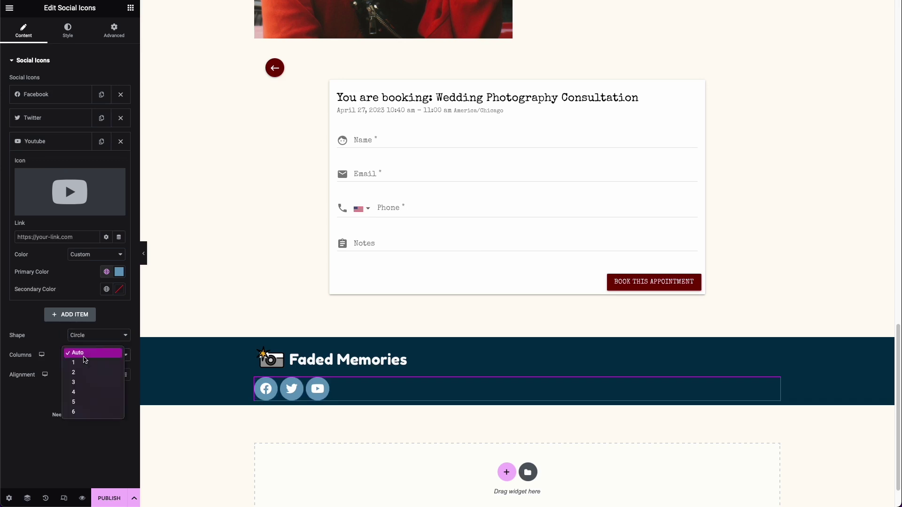
pyautogui.click(86, 345)
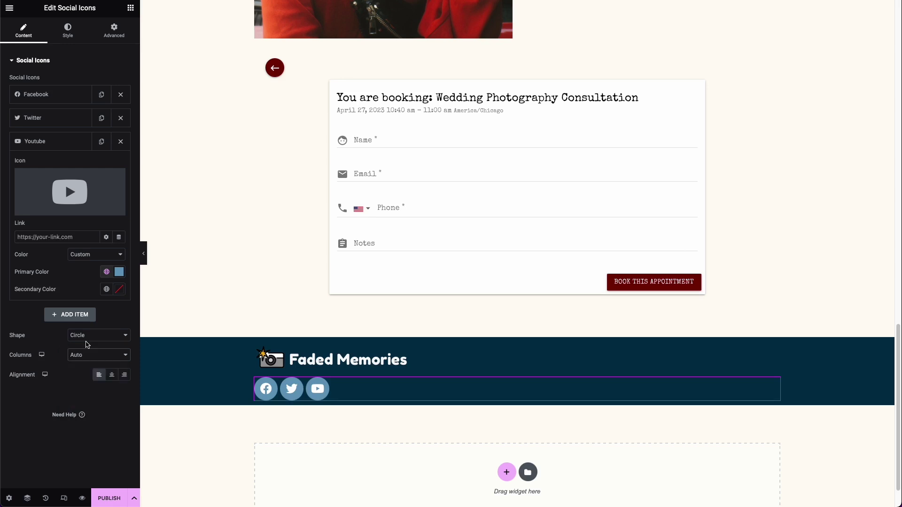
pyautogui.click(68, 31)
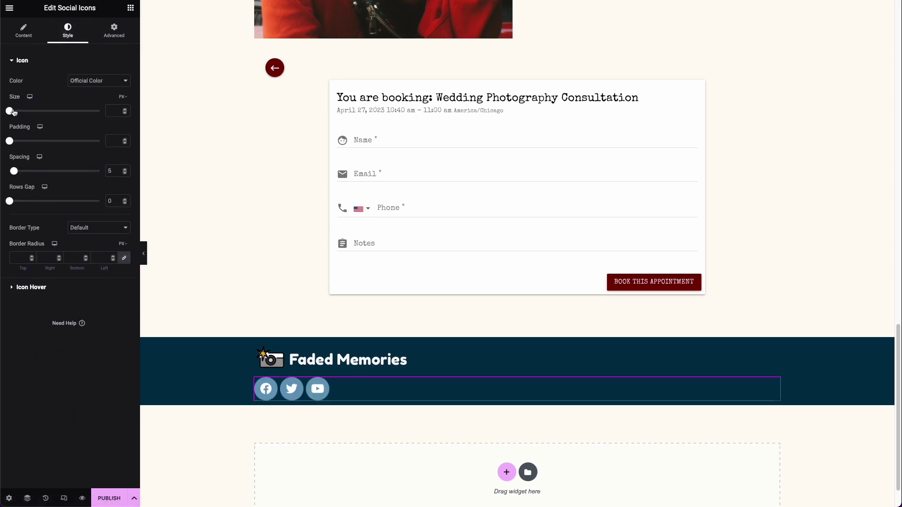
pyautogui.moveTo(11, 113); pyautogui.dragTo(14, 112)
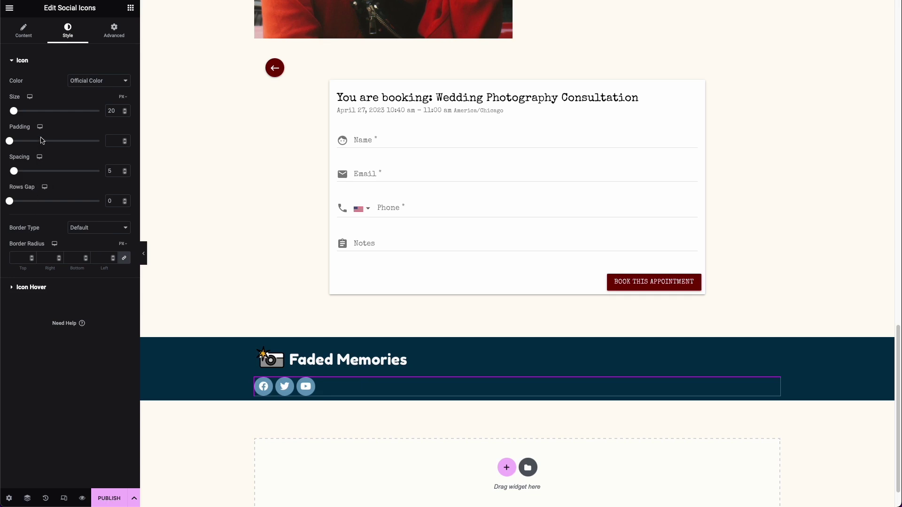
pyautogui.click(31, 289)
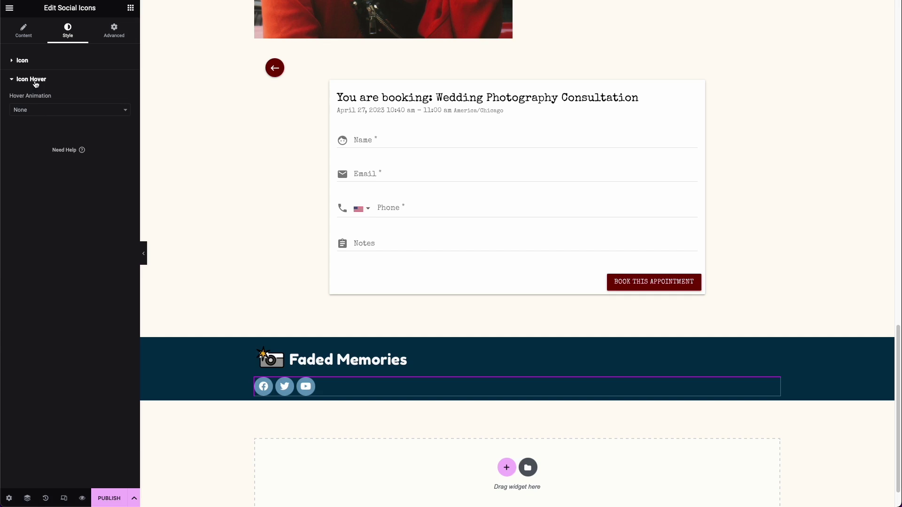
pyautogui.click(114, 32)
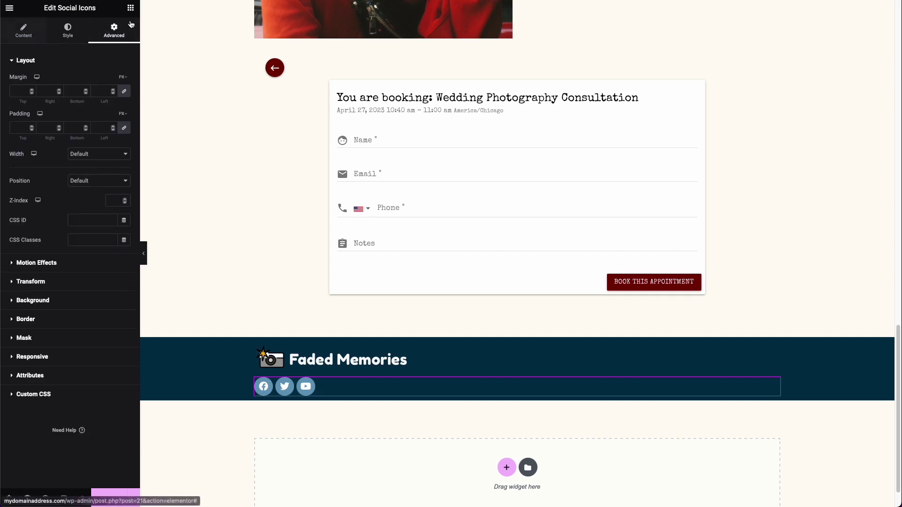
pyautogui.click(20, 34)
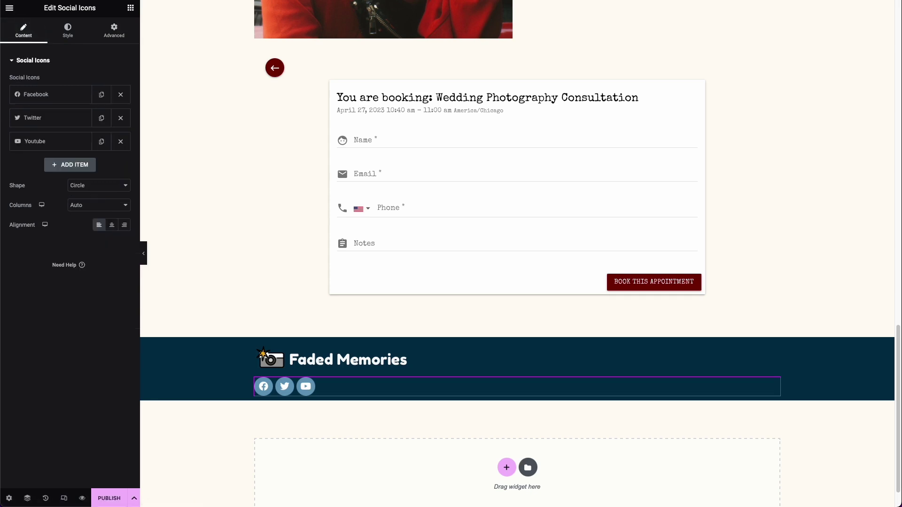
# - Add a Google Maps widget to the footer between the Faded Memories title and the social icons
pyautogui.click(131, 8)
pyautogui.moveTo(51, 296); pyautogui.dragTo(327, 367)
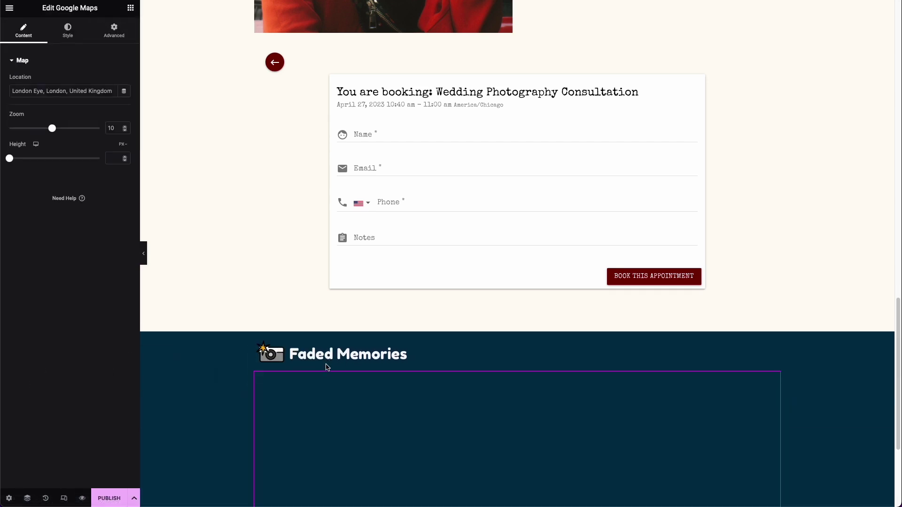
pyautogui.scroll(-3, 326, 364)
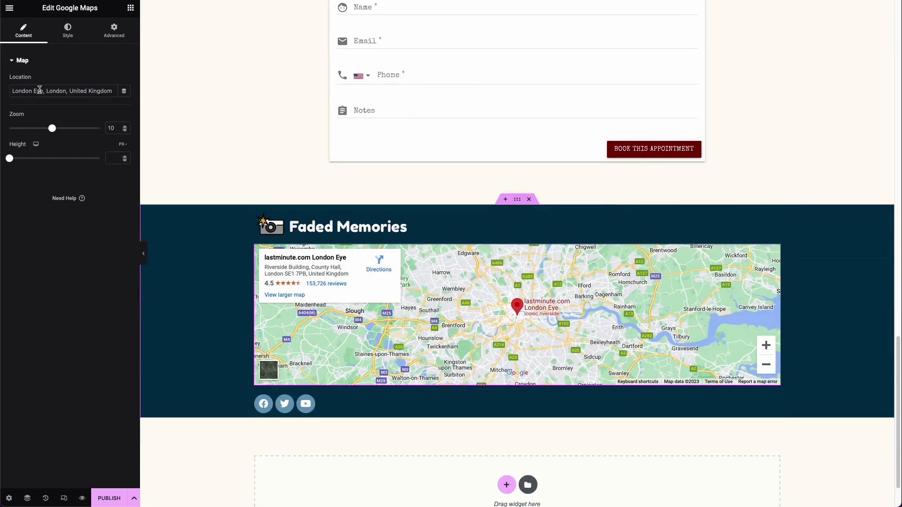
# - Set the footer map's zoom to 15 and its height to 274 px
pyautogui.moveTo(52, 129); pyautogui.dragTo(71, 131)
pyautogui.click(68, 31)
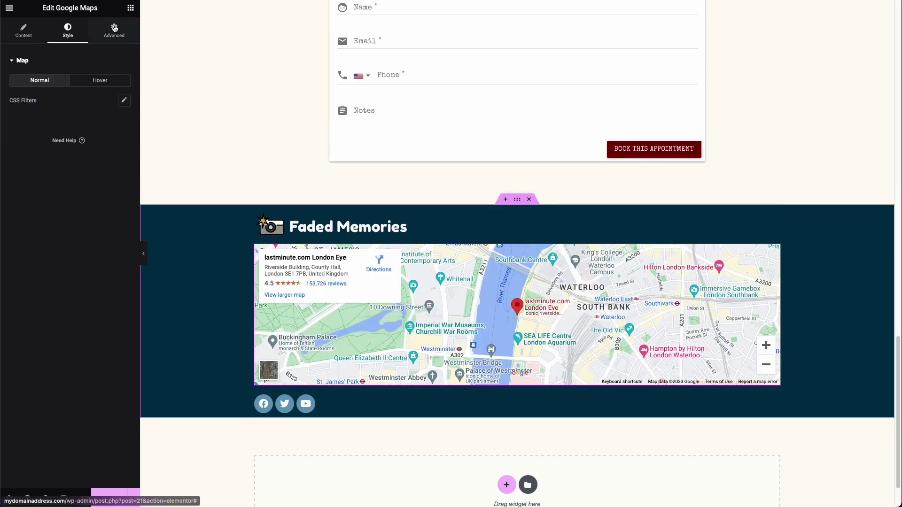
pyautogui.click(114, 31)
pyautogui.click(32, 35)
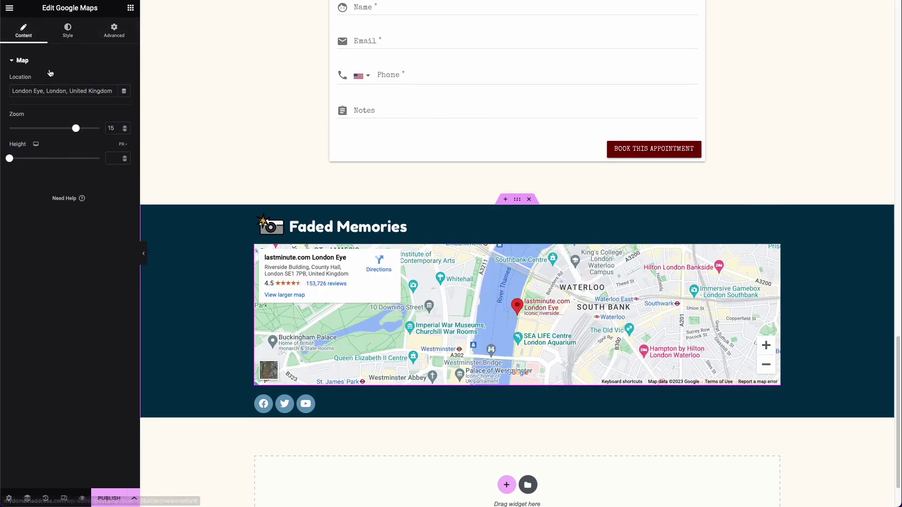
pyautogui.moveTo(13, 161); pyautogui.dragTo(25, 160)
pyautogui.scroll(-1, 416, 376)
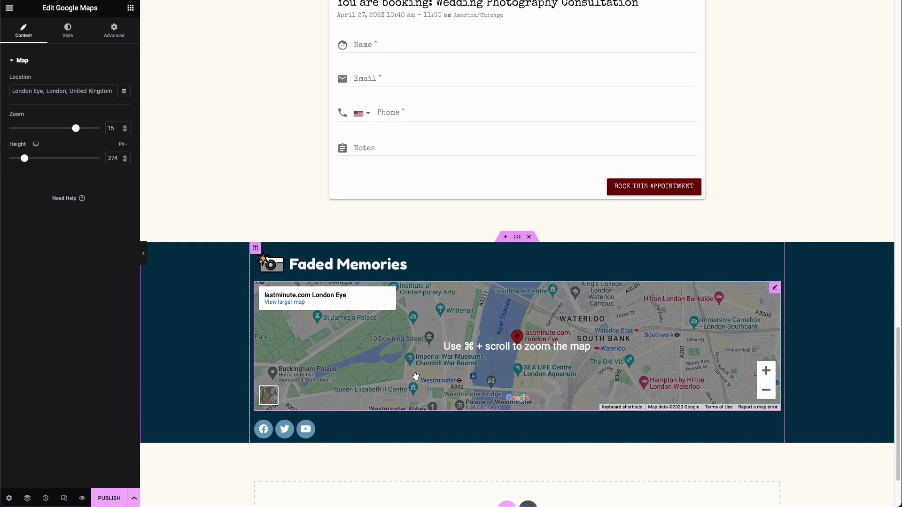
pyautogui.scroll(-2, 416, 377)
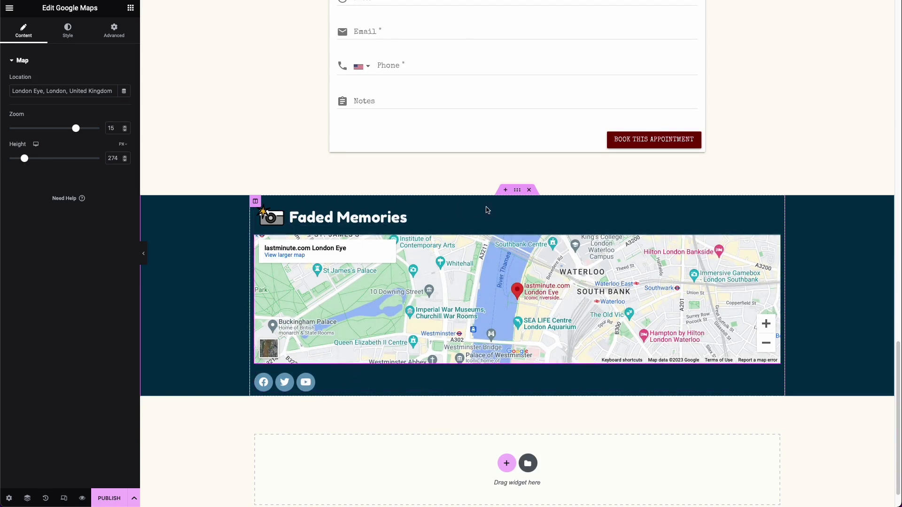
# - Unlink the footer section's padding values and set the top padding to 50 px and the bottom padding to 100 px
pyautogui.click(517, 191)
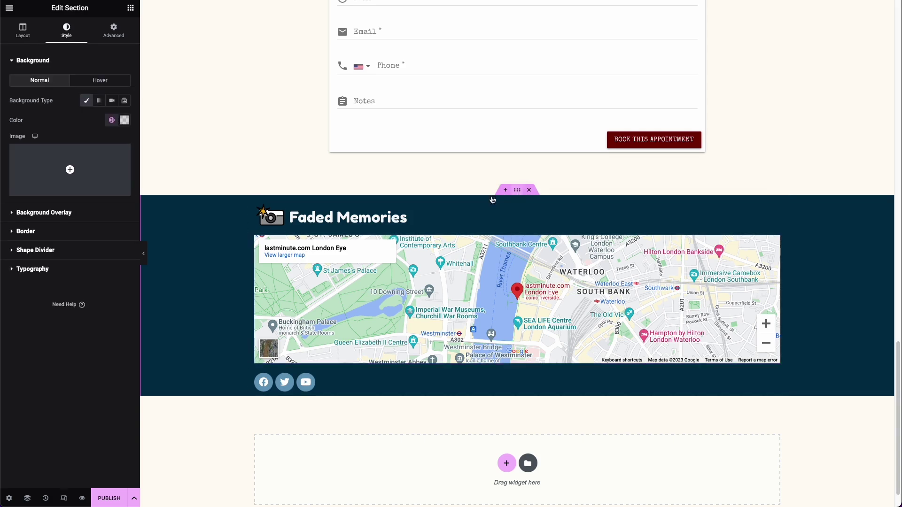
pyautogui.click(125, 42)
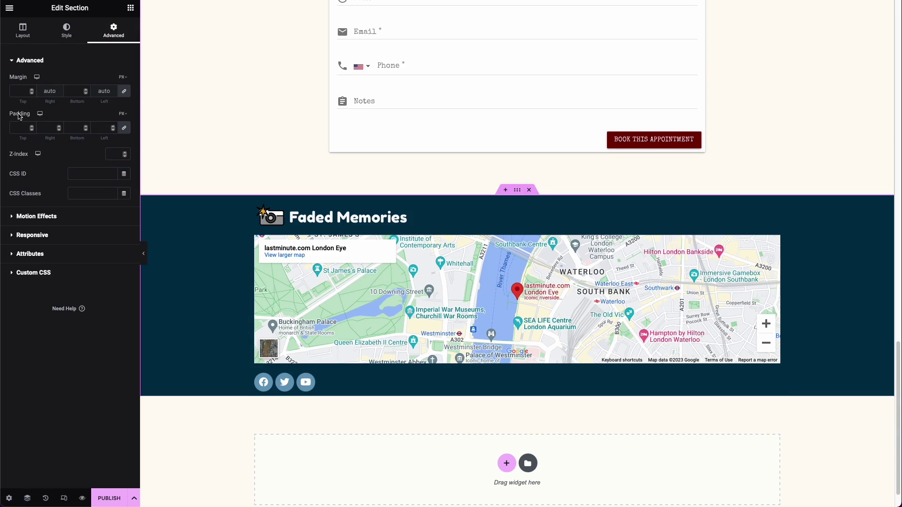
pyautogui.click(124, 128)
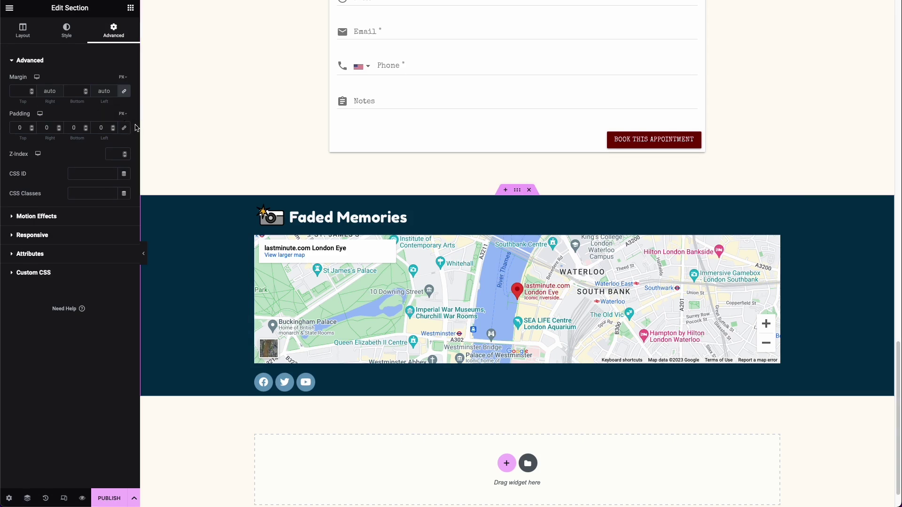
pyautogui.doubleClick(19, 128)
pyautogui.write('100')
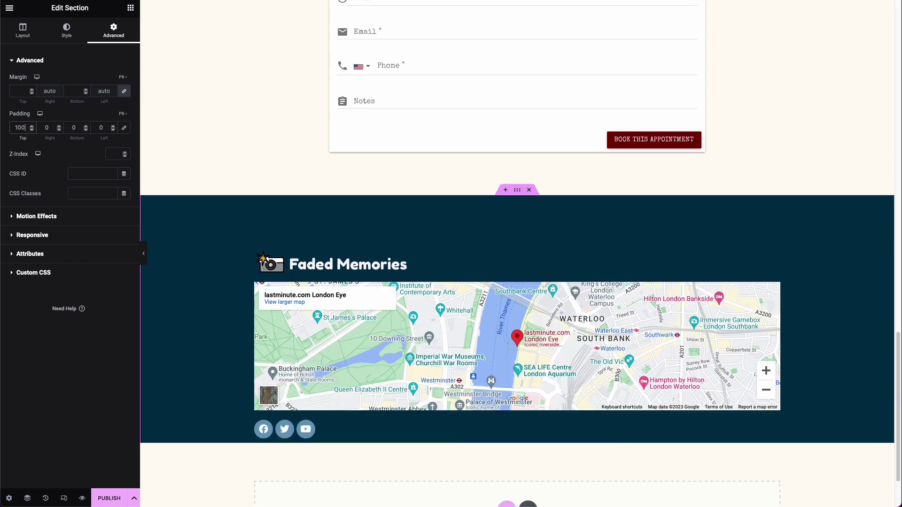
pyautogui.doubleClick(18, 130)
pyautogui.write('50')
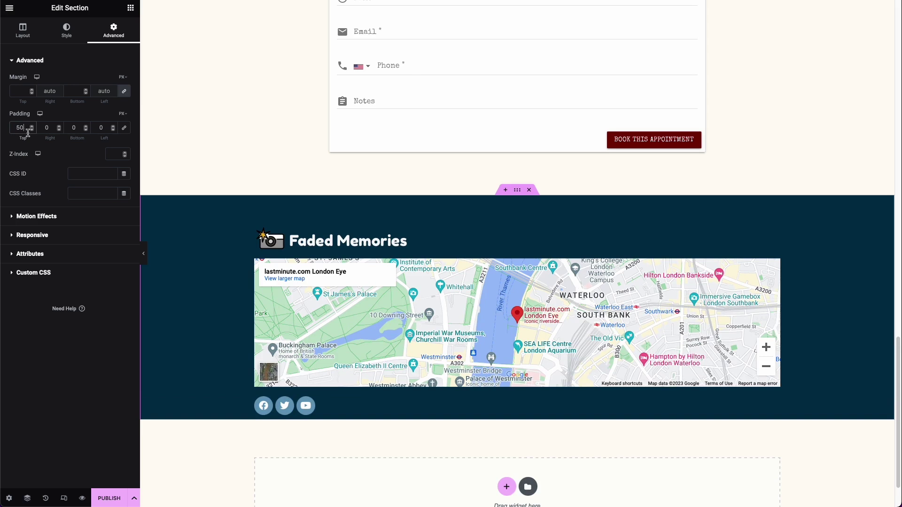
pyautogui.click(78, 130)
pyautogui.write('100')
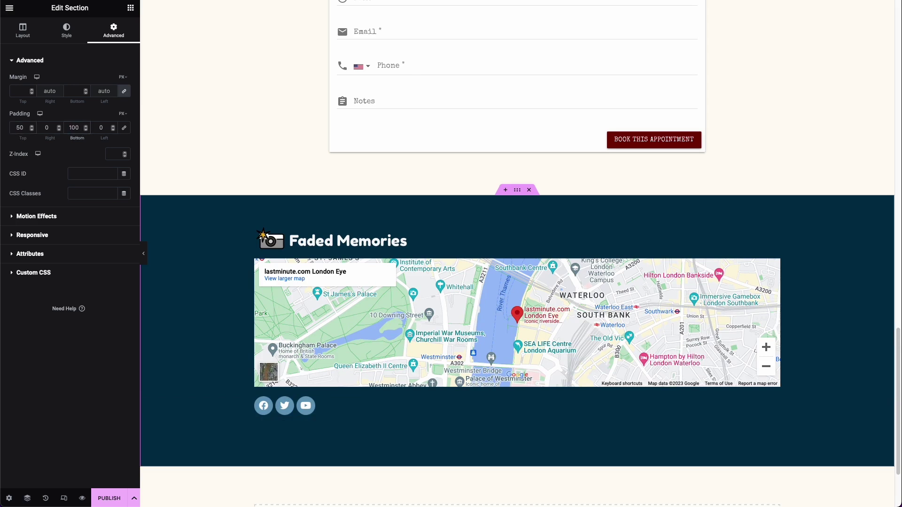
pyautogui.scroll(12, 342, 179)
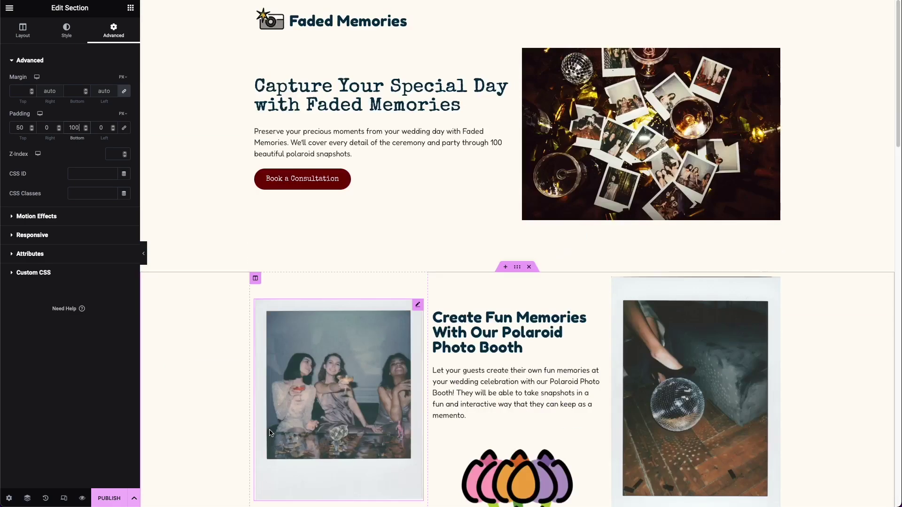
pyautogui.scroll(-8, 273, 427)
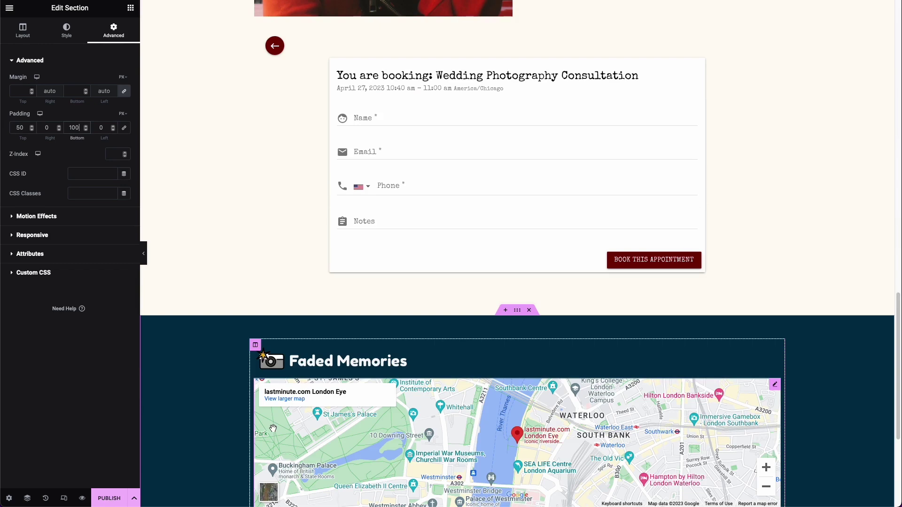
pyautogui.scroll(3, 245, 433)
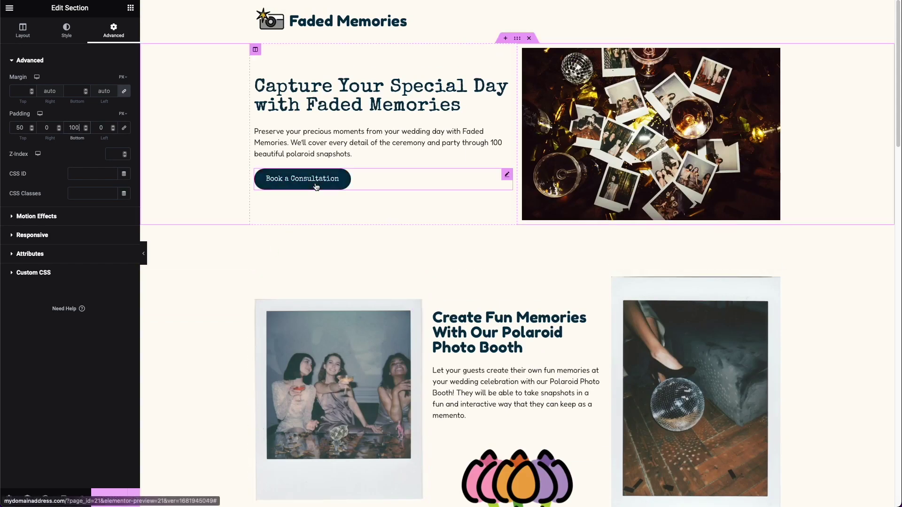
pyautogui.click(316, 187)
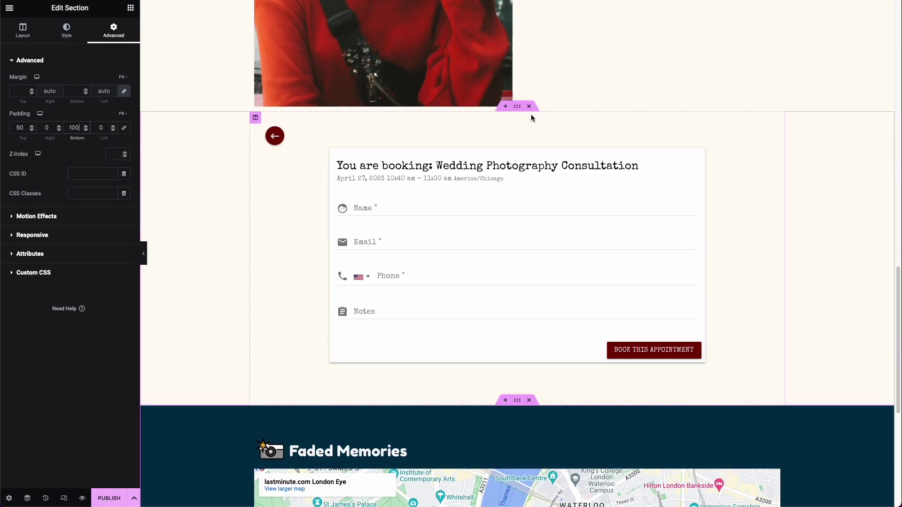
# - Assign the CSS ID booking to the section that contains the booking form
pyautogui.click(520, 108)
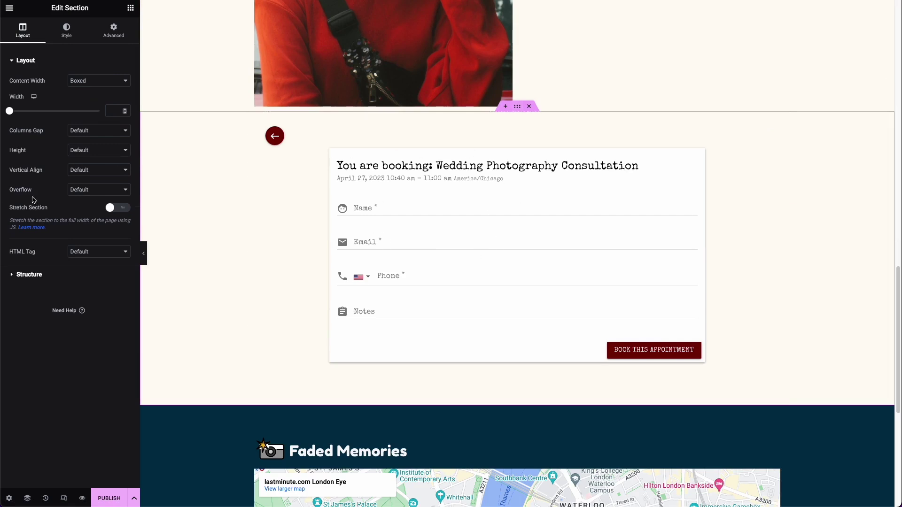
pyautogui.click(118, 36)
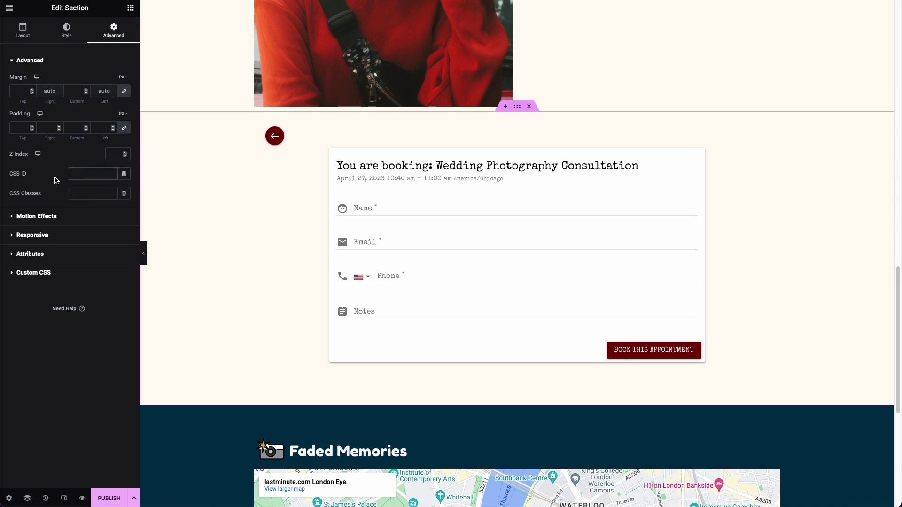
pyautogui.click(23, 177)
pyautogui.write('king')
# - Set the link of the hero's Book a Consultation button to #booking
pyautogui.scroll(10, 275, 280)
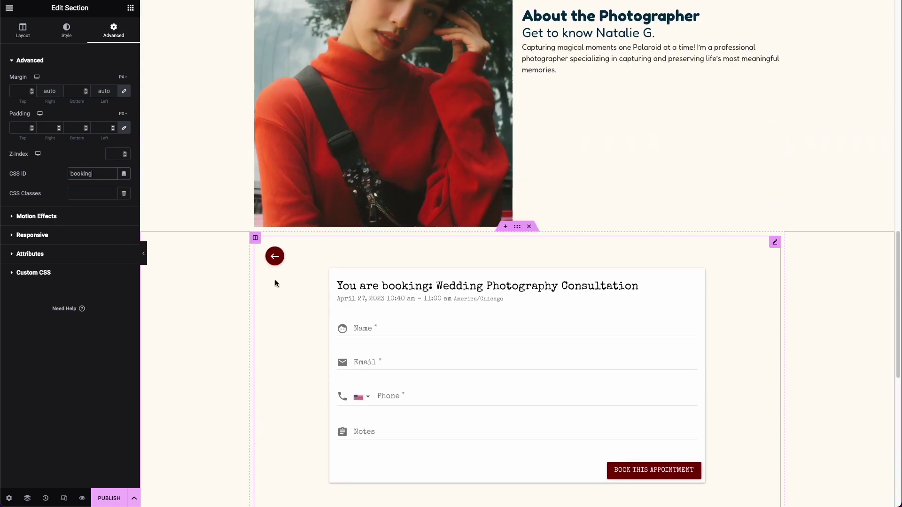
pyautogui.scroll(8, 279, 288)
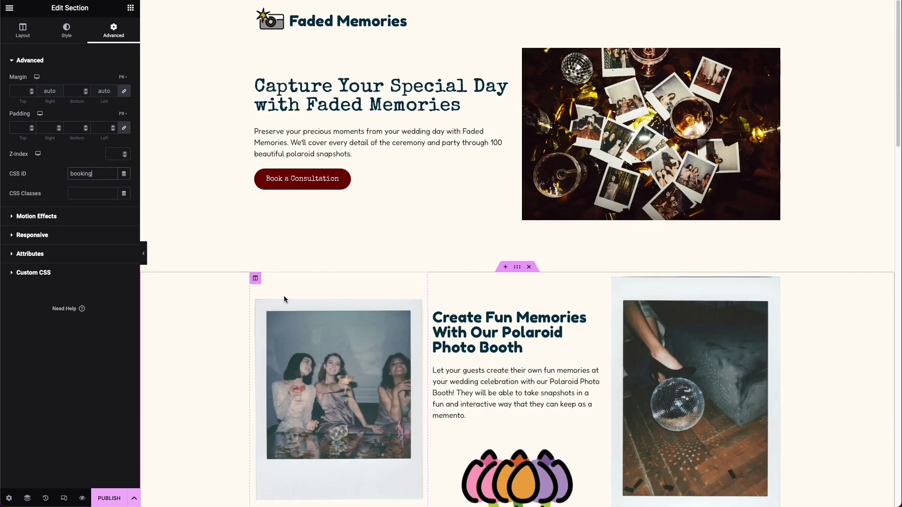
pyautogui.click(353, 177)
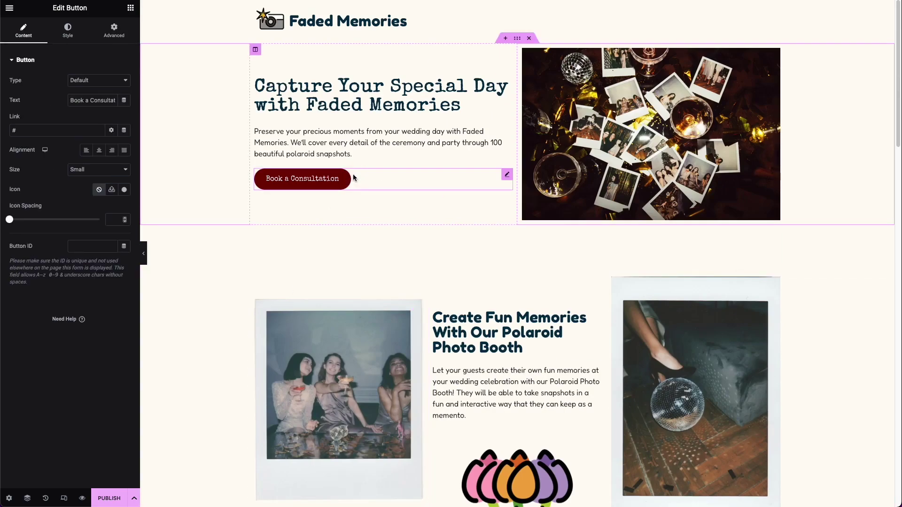
pyautogui.click(28, 130)
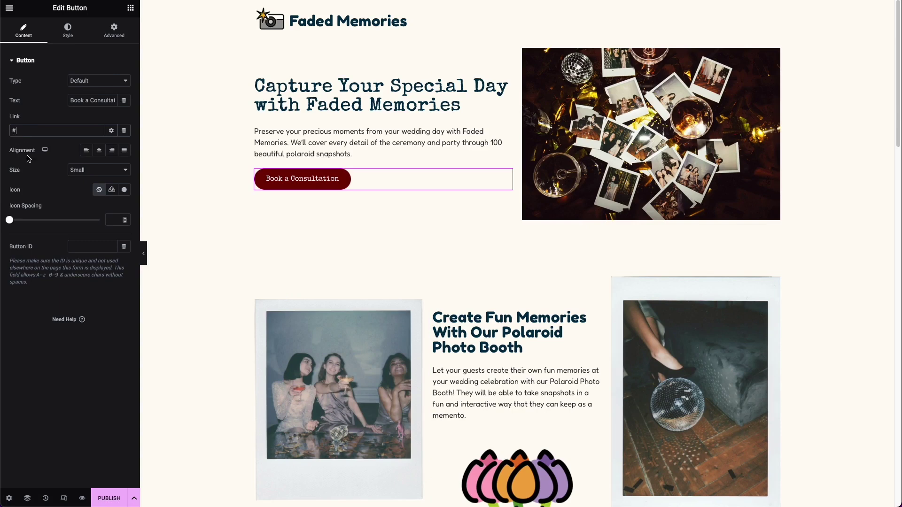
pyautogui.write('booking')
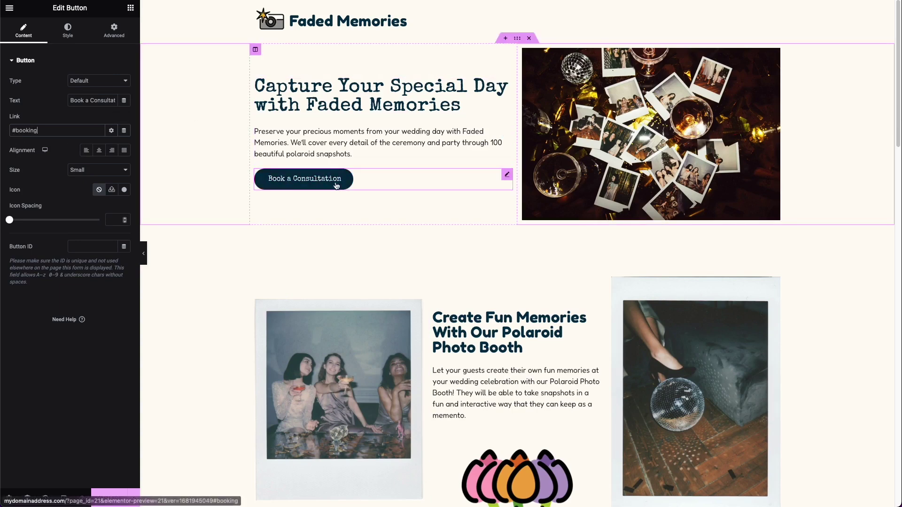
# - Publish the page and open its live version
pyautogui.scroll(-1, 297, 193)
pyautogui.scroll(-15, 296, 194)
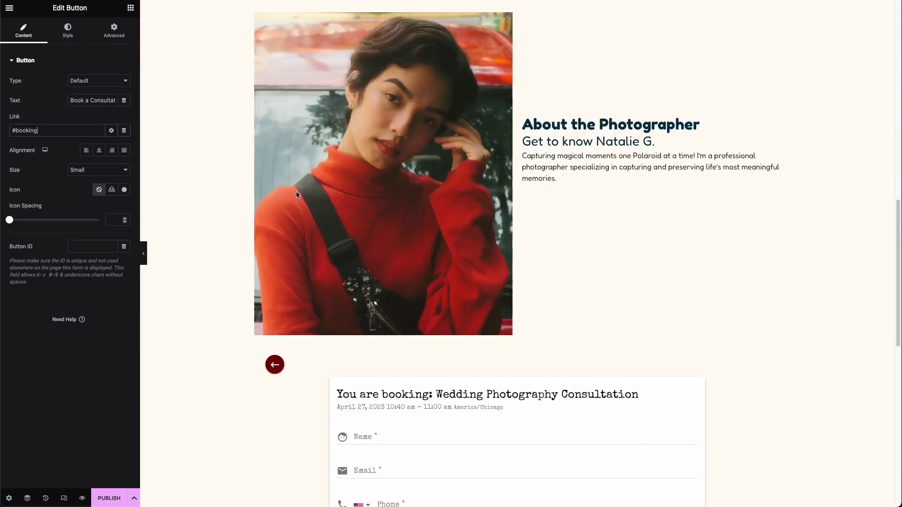
pyautogui.scroll(-6, 392, 148)
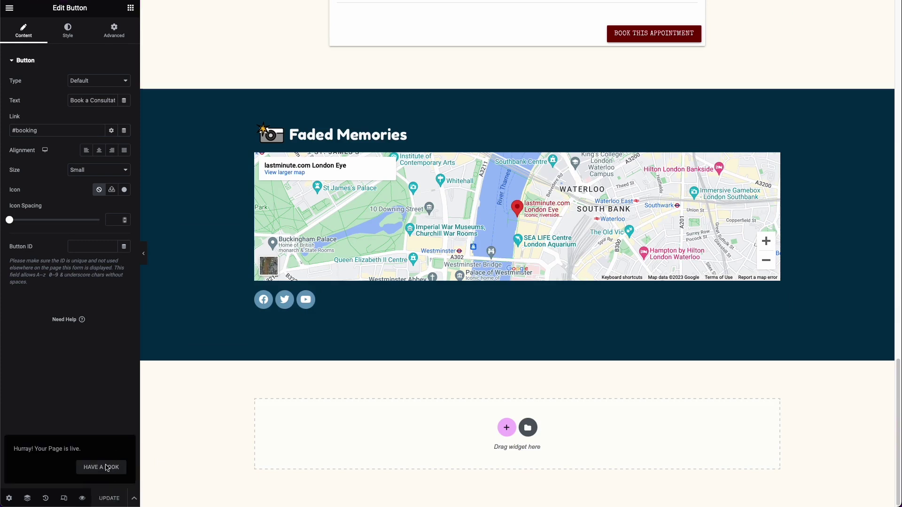
pyautogui.click(107, 467)
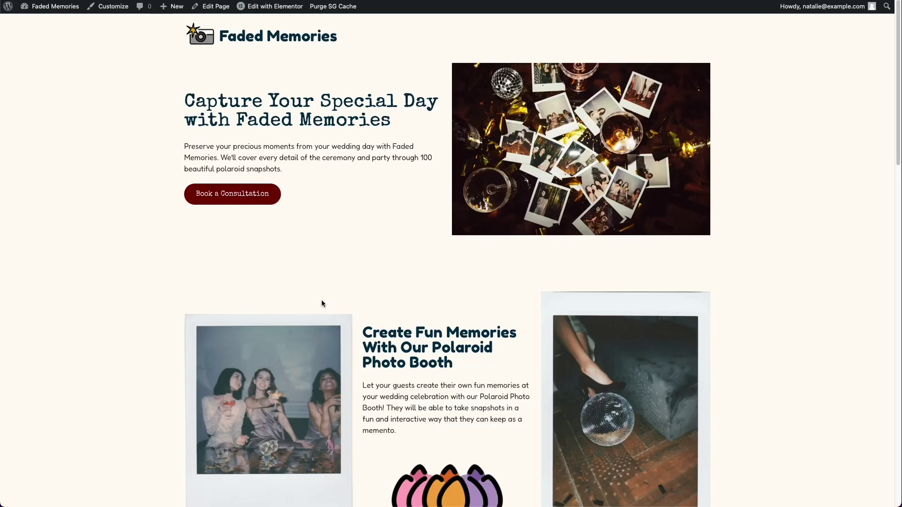
# - Review the live page down to the footer and test the booking calendar with April 27, 2023 at 10:40 am
pyautogui.scroll(-2, 323, 300)
pyautogui.scroll(-5, 325, 302)
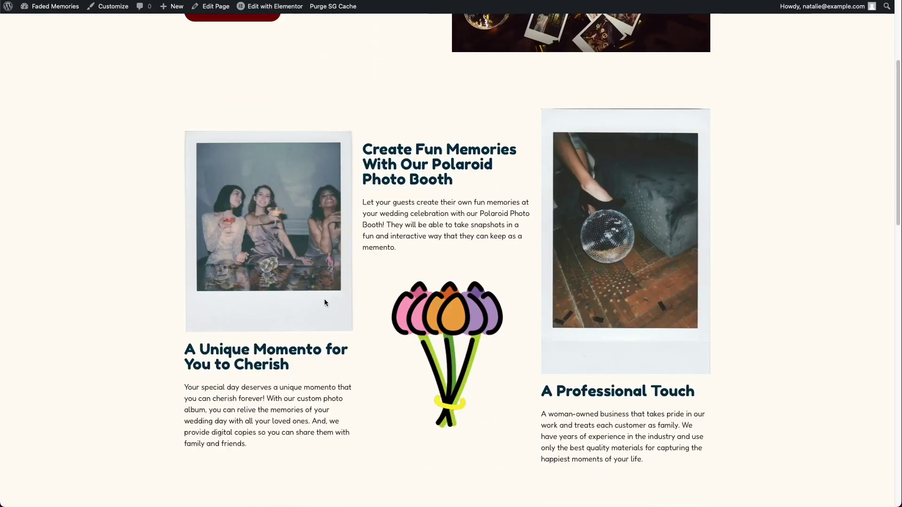
pyautogui.scroll(-10, 441, 208)
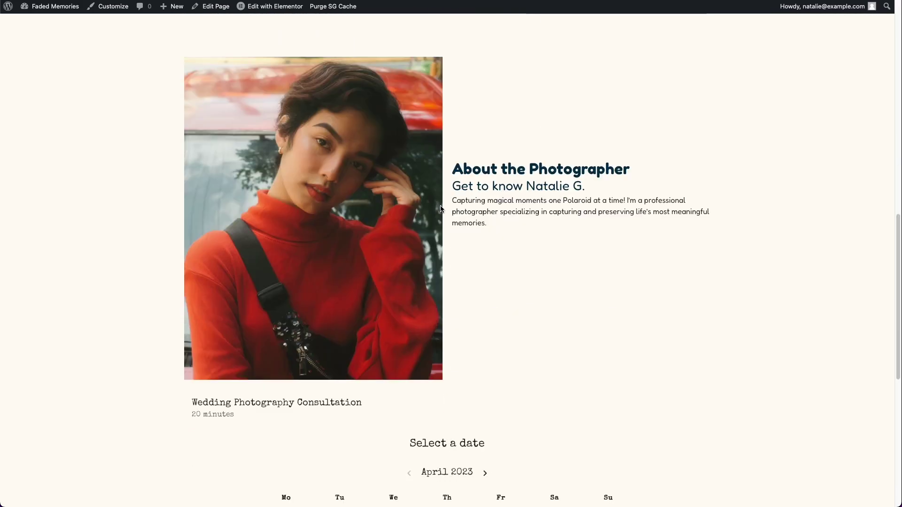
pyautogui.scroll(-2, 440, 209)
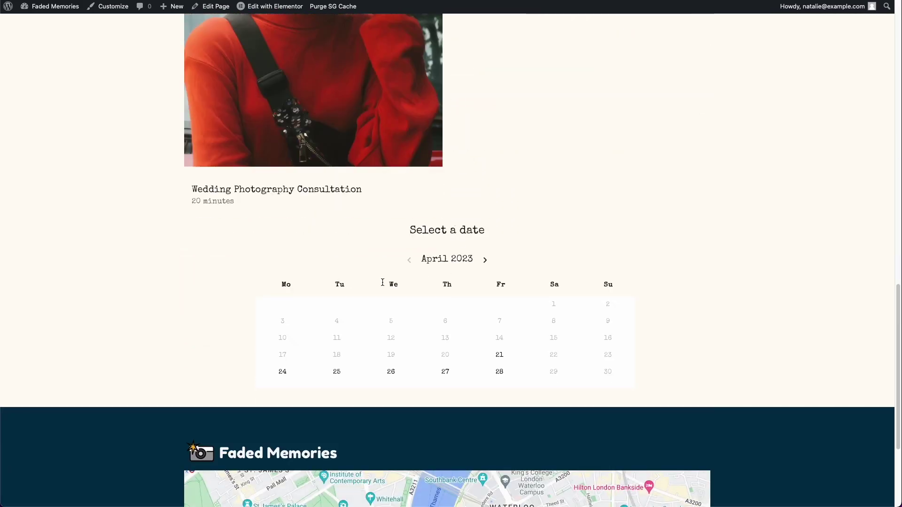
pyautogui.scroll(-3, 390, 282)
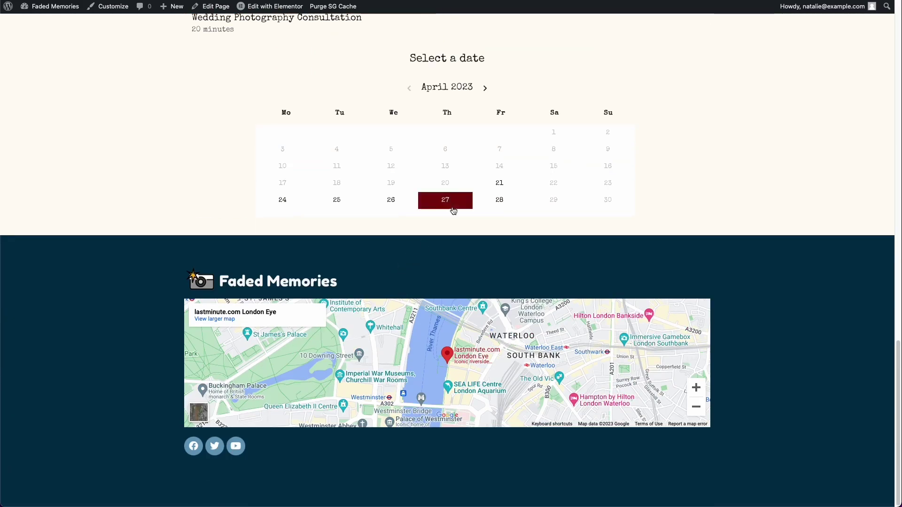
pyautogui.click(449, 202)
pyautogui.click(400, 204)
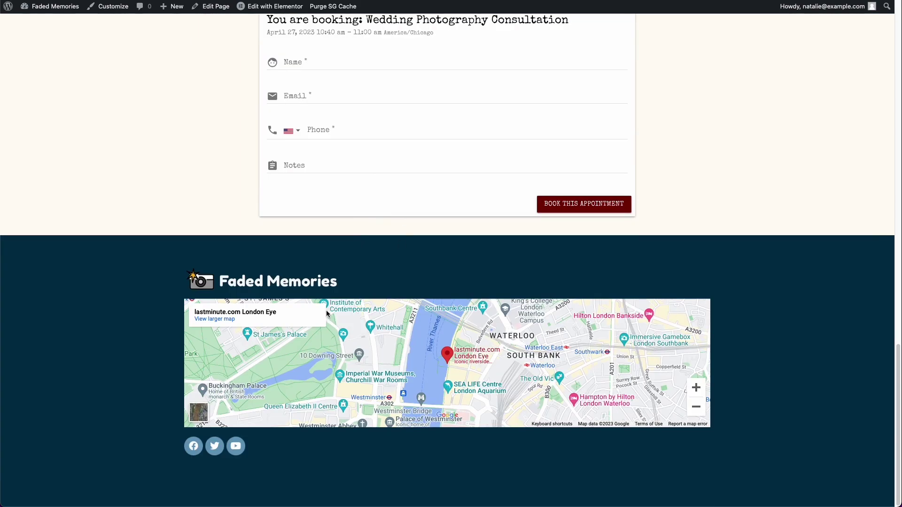
pyautogui.scroll(12, 336, 347)
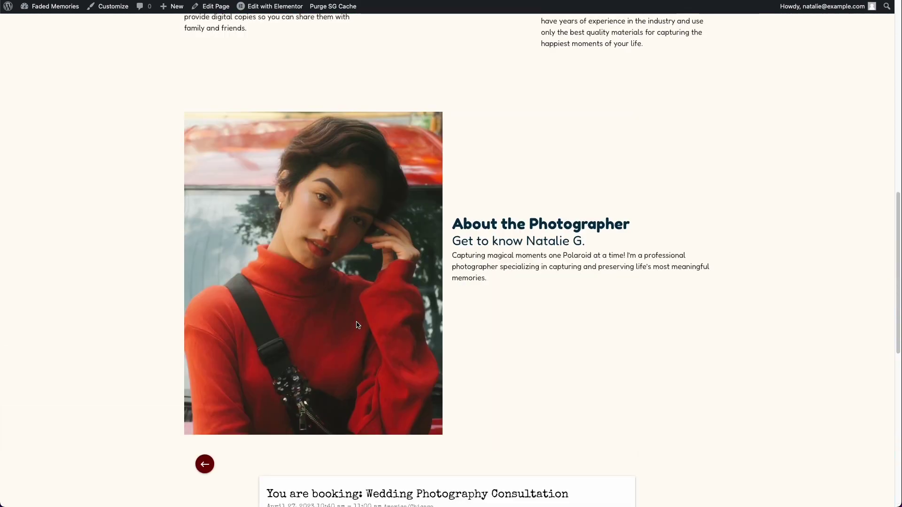
pyautogui.scroll(10, 358, 324)
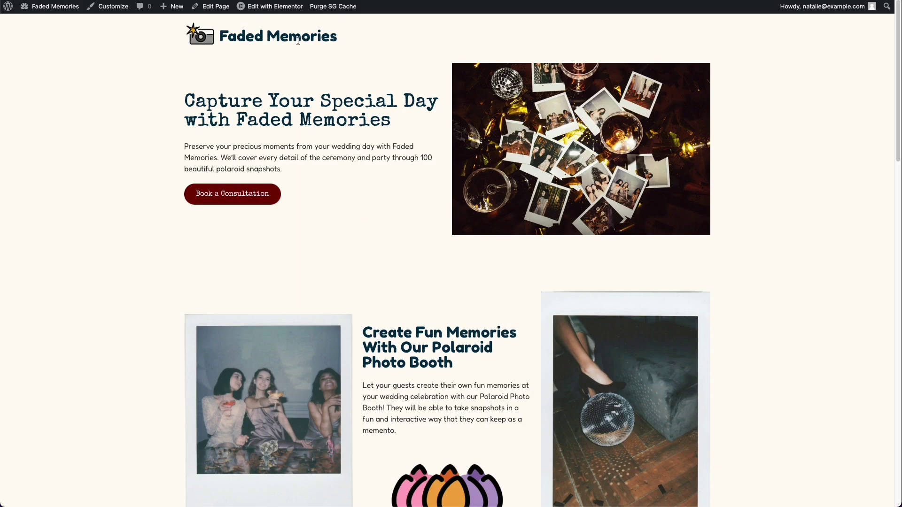
# - Reopen the live page in the Elementor editor and turn on responsive mode
pyautogui.moveTo(283, 11)
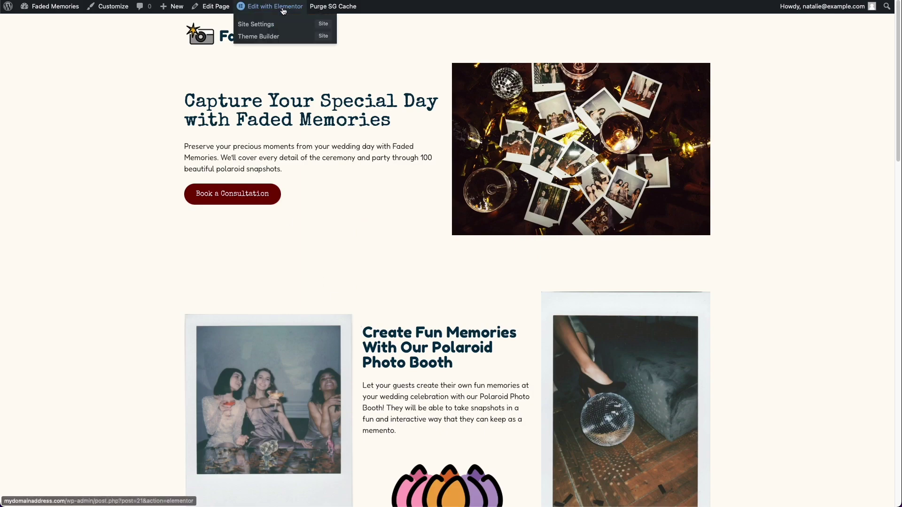
pyautogui.click(284, 11)
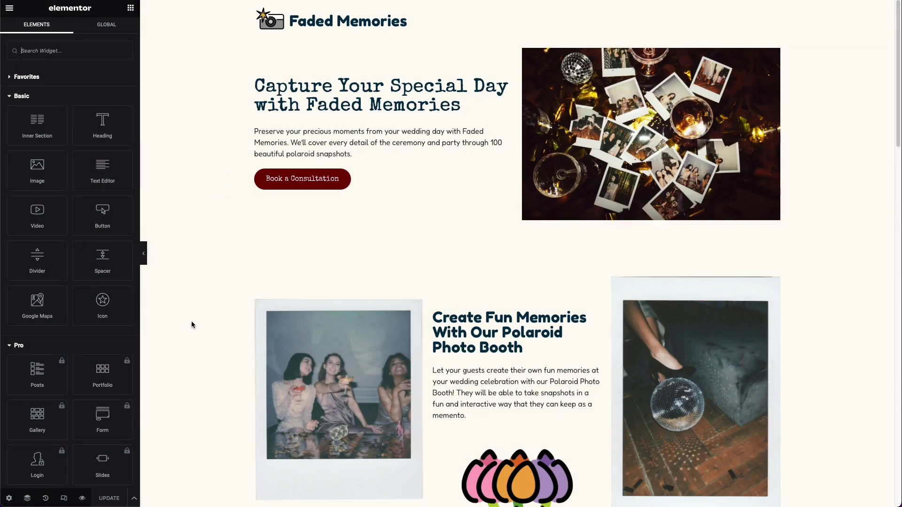
pyautogui.click(64, 499)
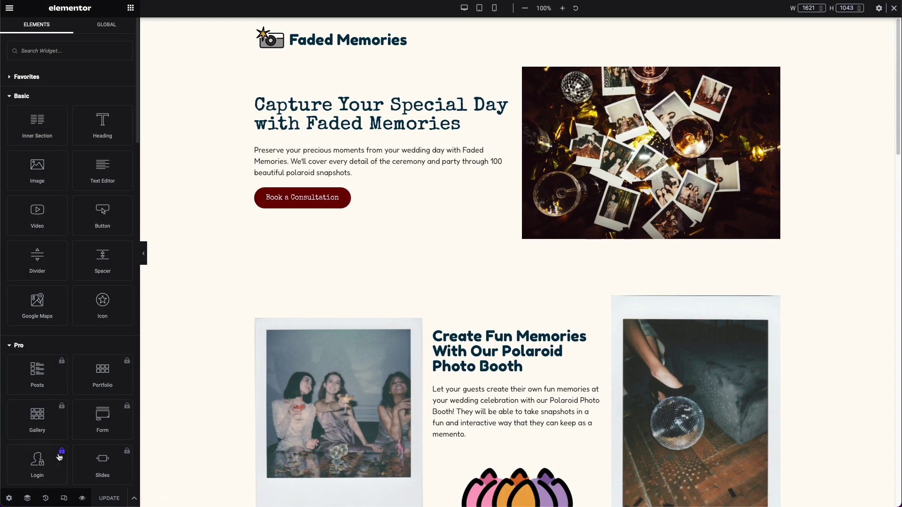
# - Preview the page in tablet and mobile portrait, and examine the tablet layout of the hero and feature sections
pyautogui.click(483, 9)
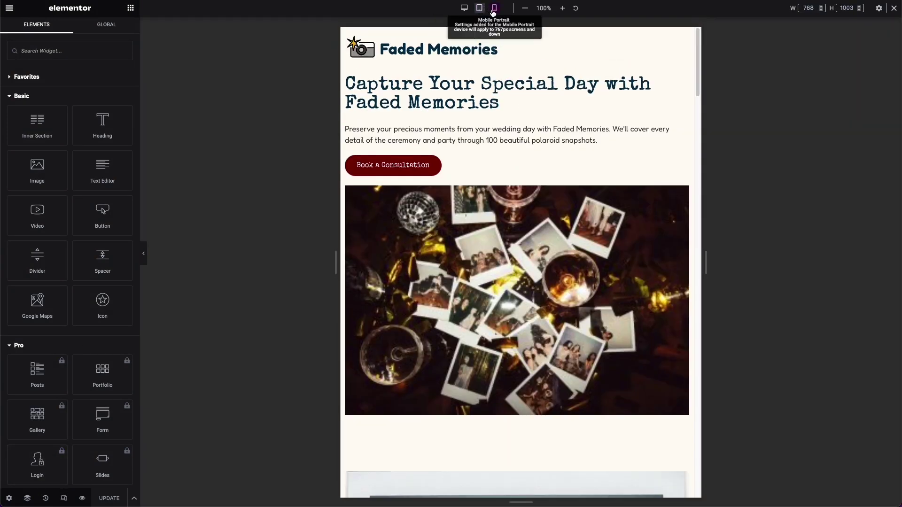
pyautogui.click(493, 10)
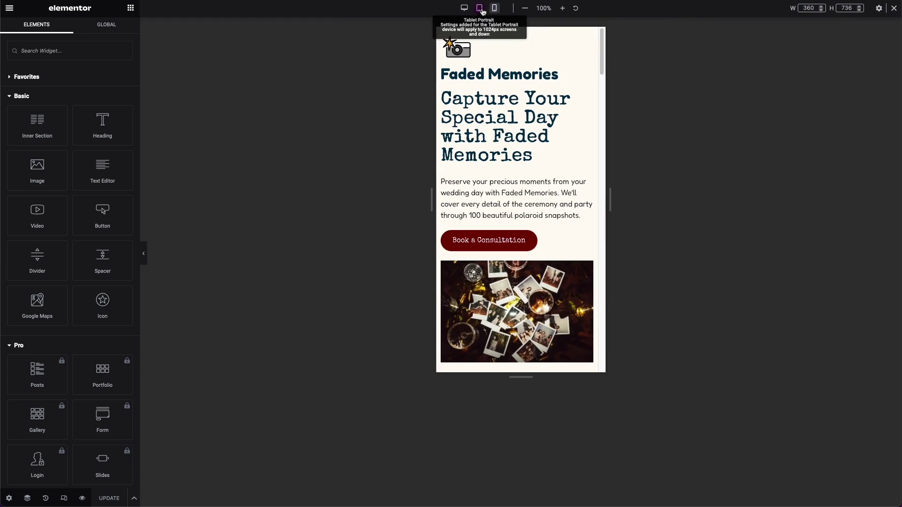
pyautogui.click(483, 9)
pyautogui.scroll(-3, 540, 144)
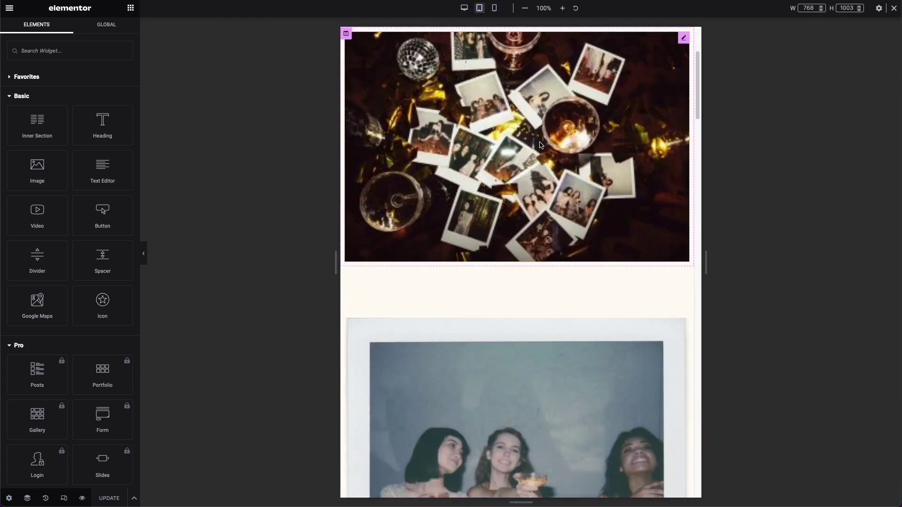
pyautogui.scroll(-10, 541, 144)
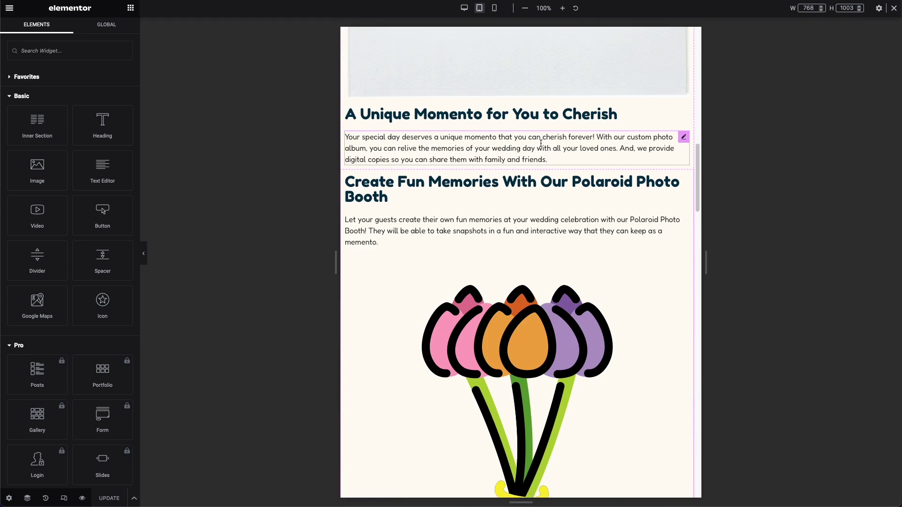
pyautogui.scroll(15, 541, 145)
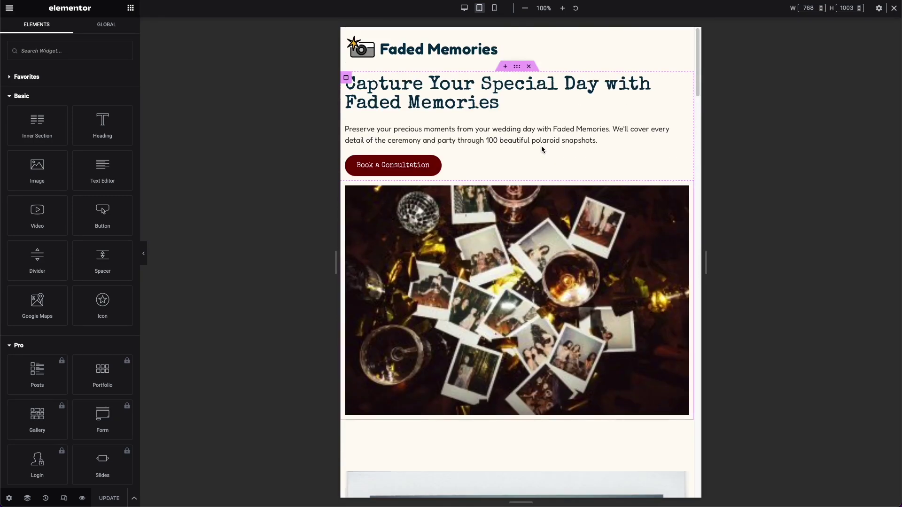
pyautogui.scroll(-6, 541, 149)
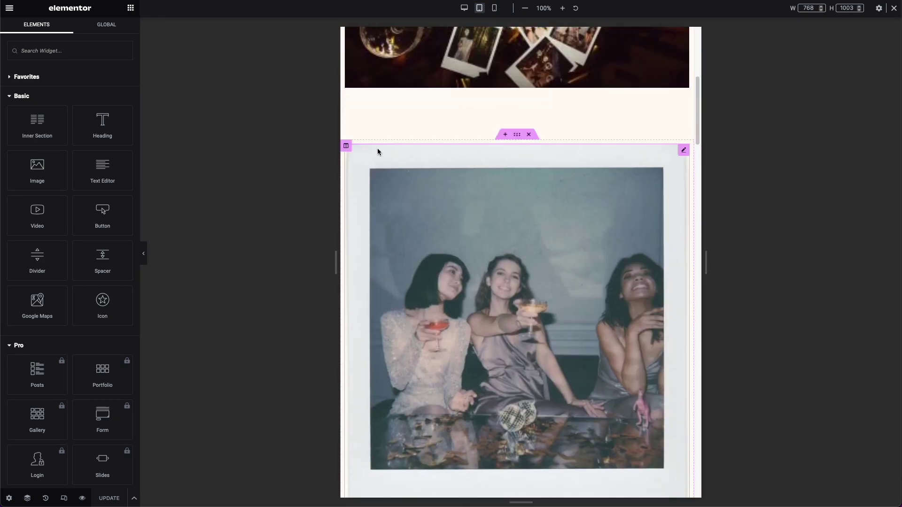
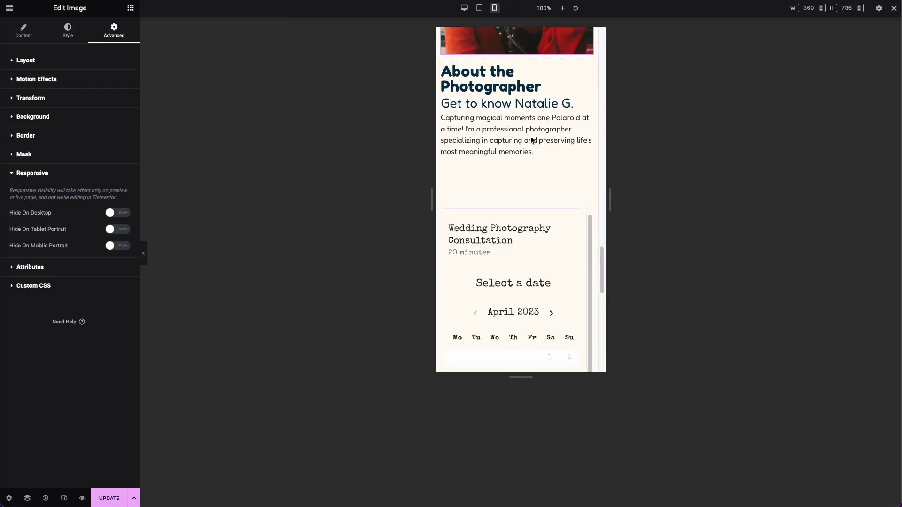
# - Check the mobile portrait layout of the booking calendar and the footer
pyautogui.scroll(-5, 517, 141)
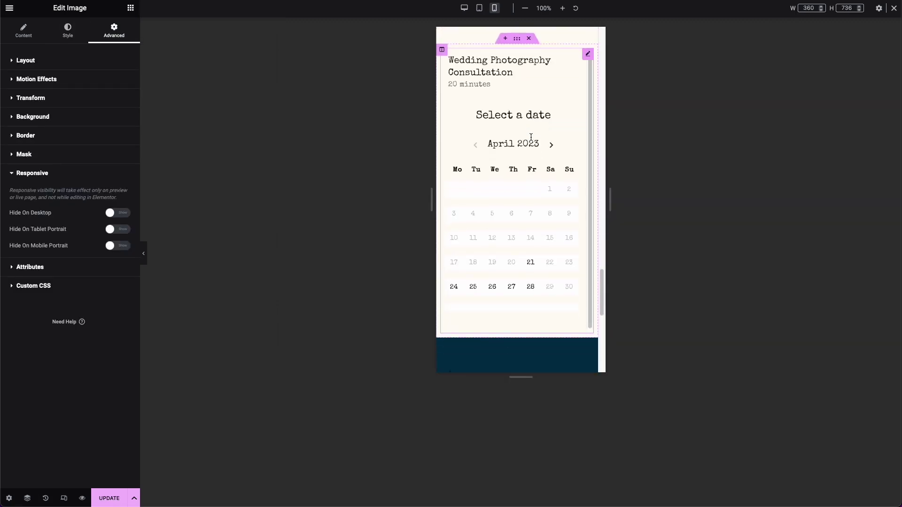
pyautogui.scroll(-6, 530, 138)
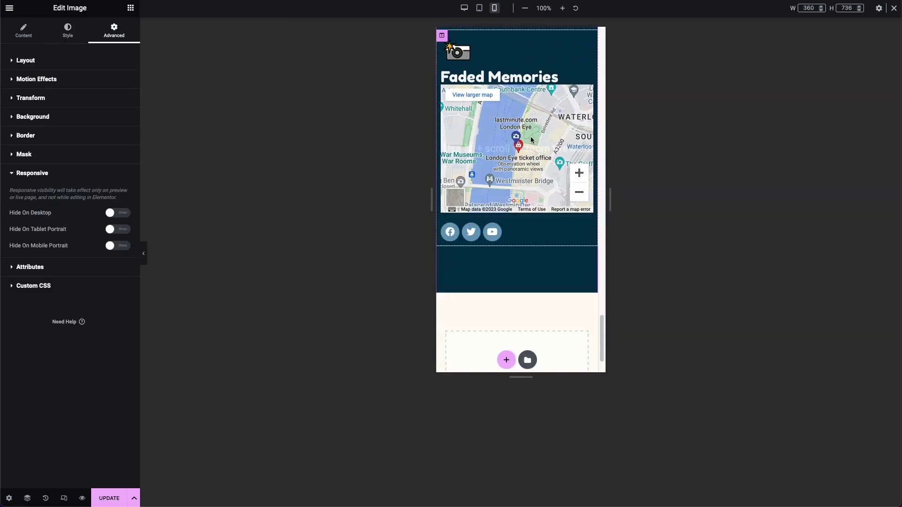
pyautogui.scroll(8, 530, 137)
pyautogui.scroll(10, 530, 137)
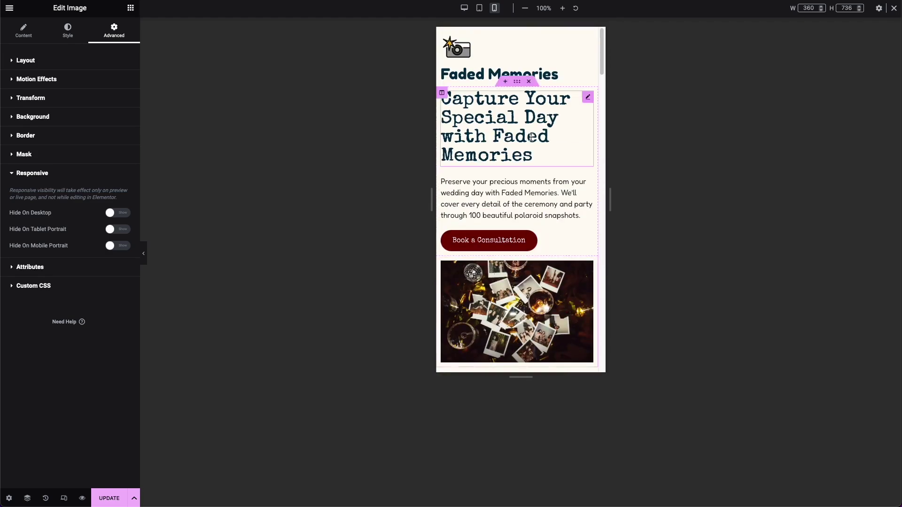
# - Return to the desktop layout and update the page, opening its live version
pyautogui.click(464, 8)
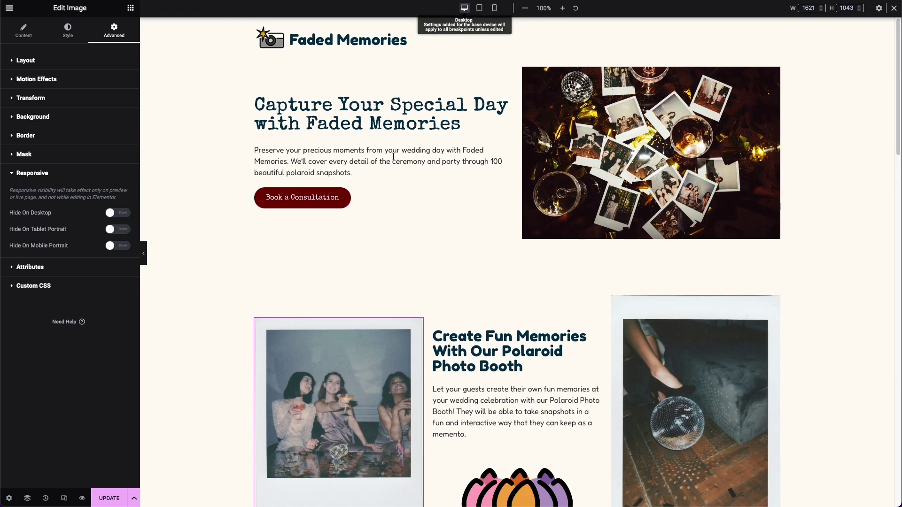
pyautogui.click(109, 499)
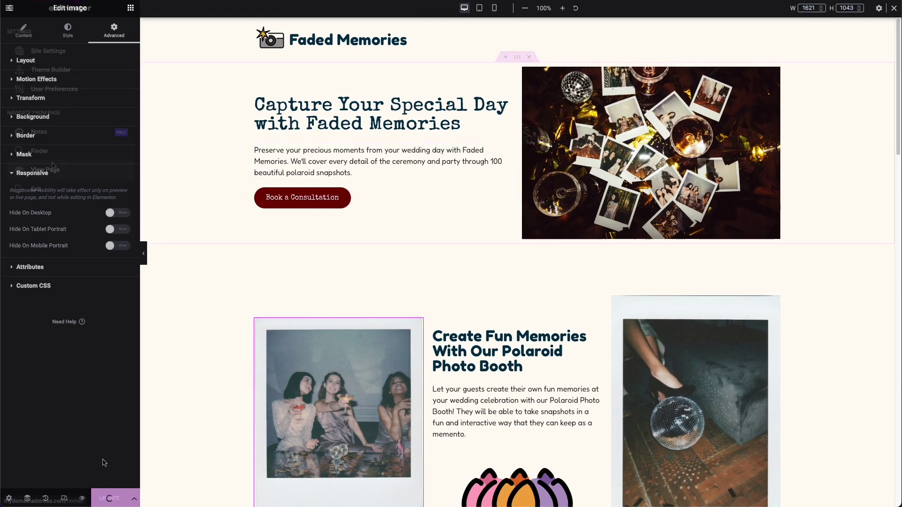
pyautogui.click(51, 164)
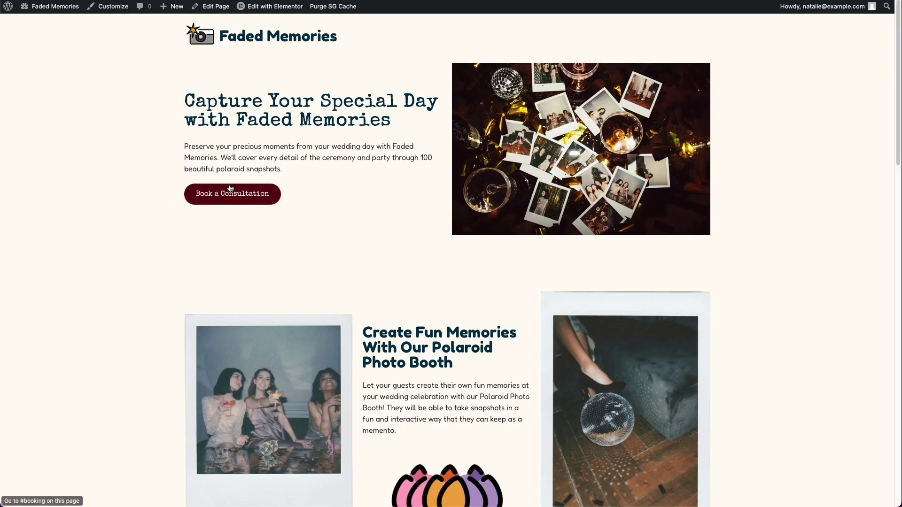
# - Follow the live page's Book a Consultation button to the calendar and choose April 27, 2023 at 9:40 am
pyautogui.click(246, 203)
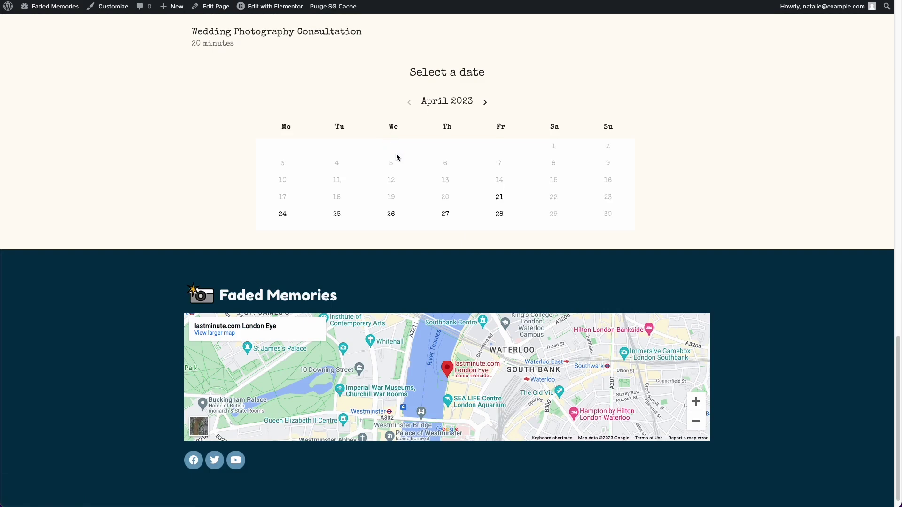
pyautogui.click(445, 214)
pyautogui.click(378, 202)
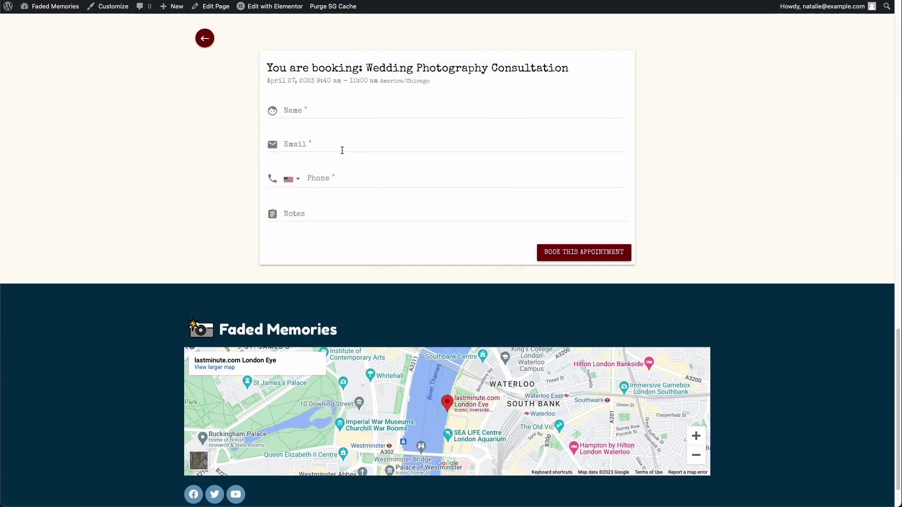
# - Book the appointment with the customer's name, email, phone and the note "Can't wait to chat!", and open the options for saving it to a calendar
pyautogui.click(314, 110)
pyautogui.click(443, 146)
pyautogui.click(574, 251)
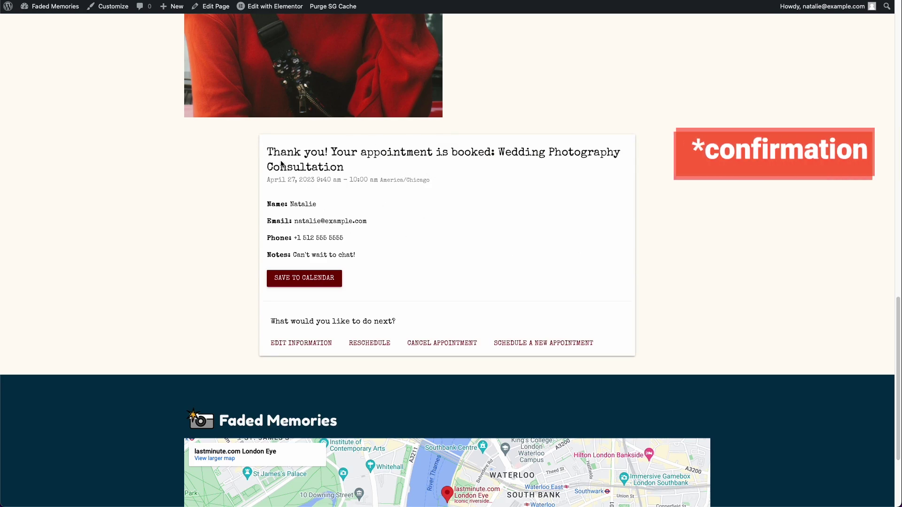
pyautogui.click(299, 280)
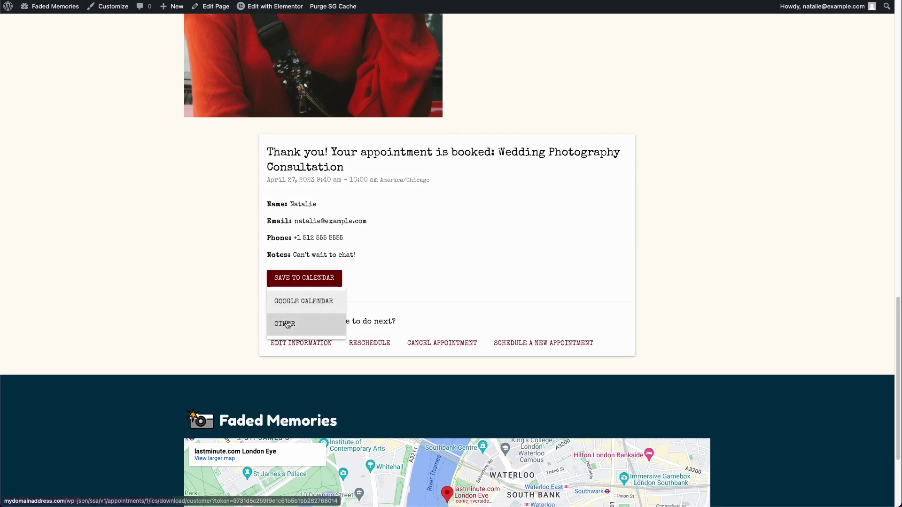
# - Dismiss the save-to-calendar options and start scheduling a new appointment to bring back the booking calendar
pyautogui.click(412, 292)
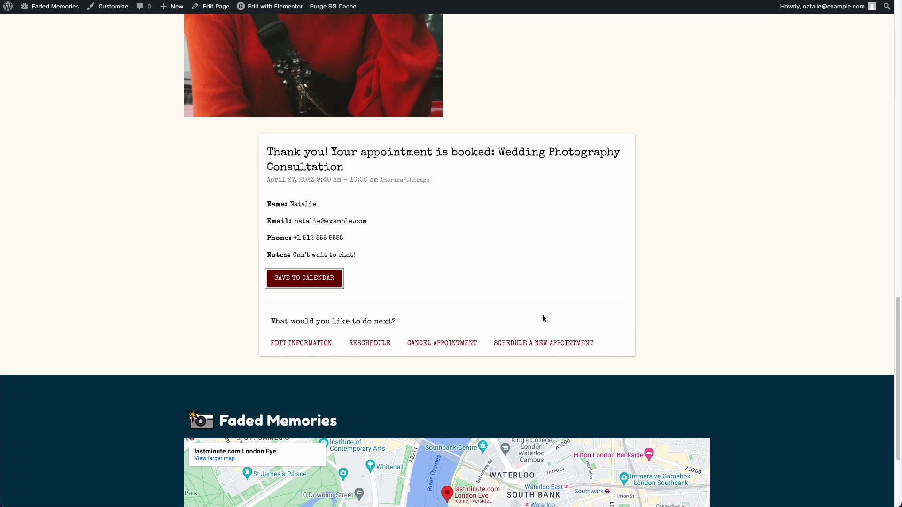
pyautogui.click(542, 343)
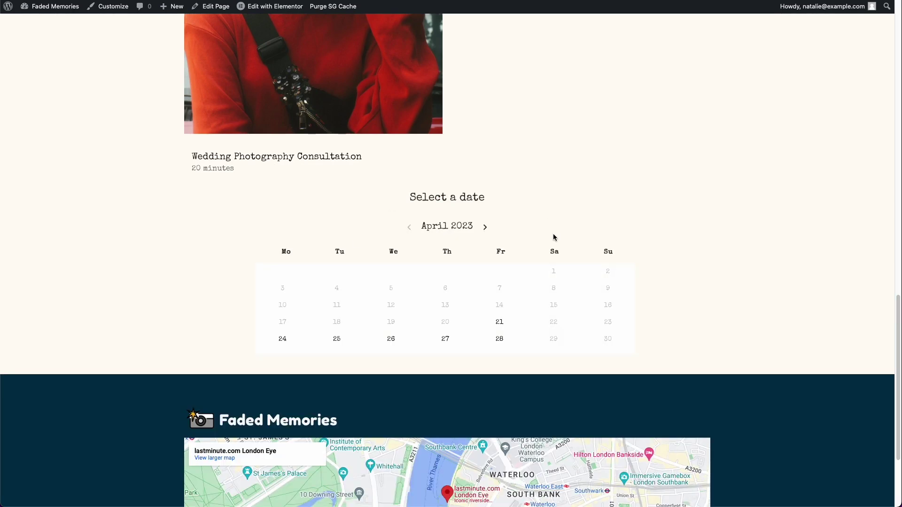
pyautogui.scroll(15, 490, 298)
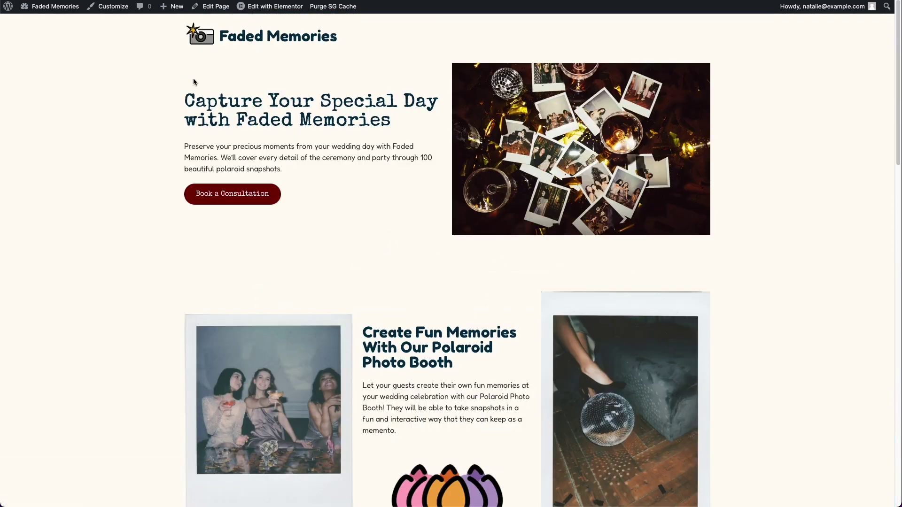
# - In the WordPress reading settings, make the homepage display a static page, choose Home as the homepage, and save the changes
pyautogui.click(58, 4)
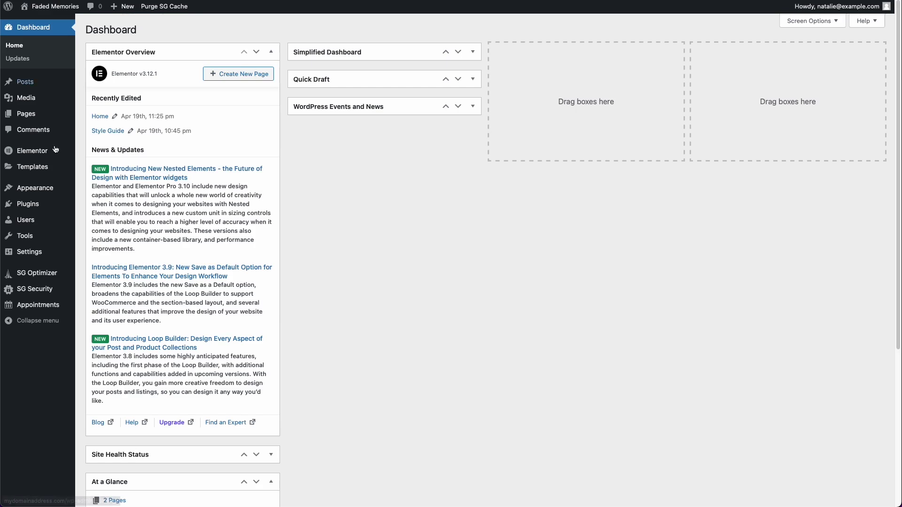
pyautogui.moveTo(35, 261)
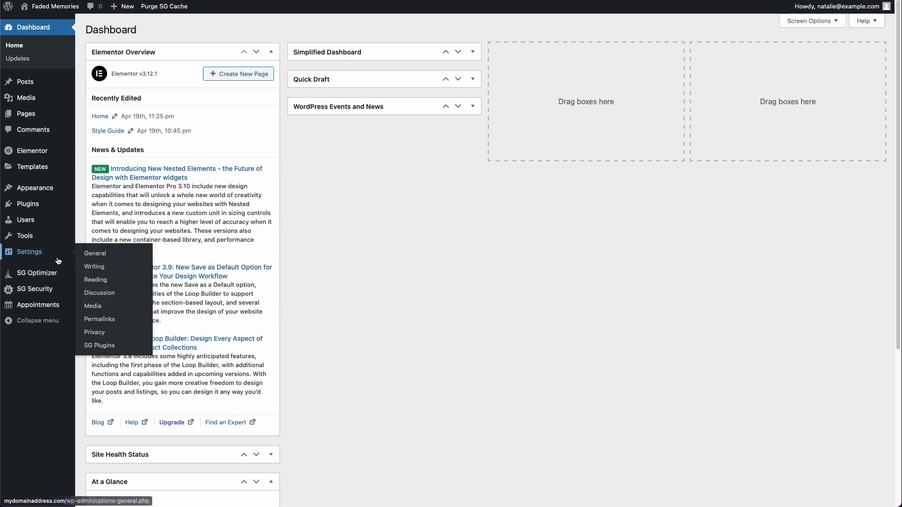
pyautogui.click(132, 282)
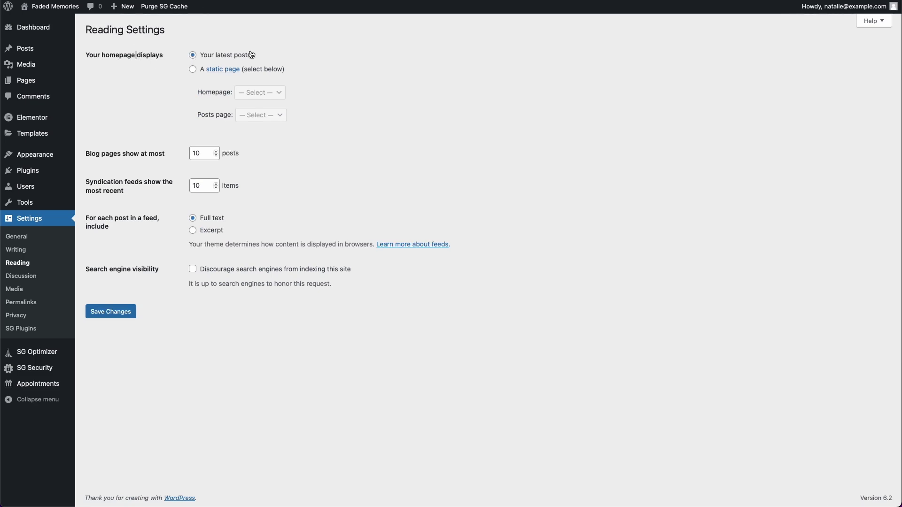
pyautogui.click(199, 71)
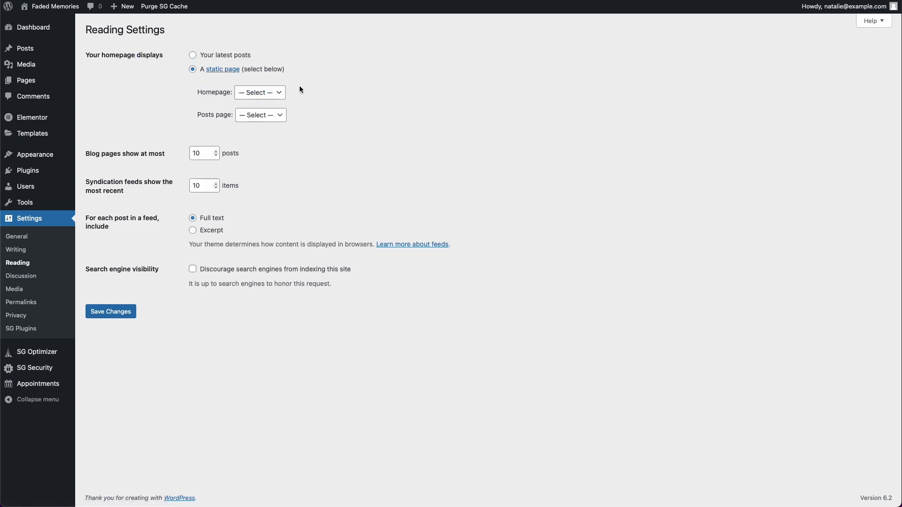
pyautogui.click(255, 97)
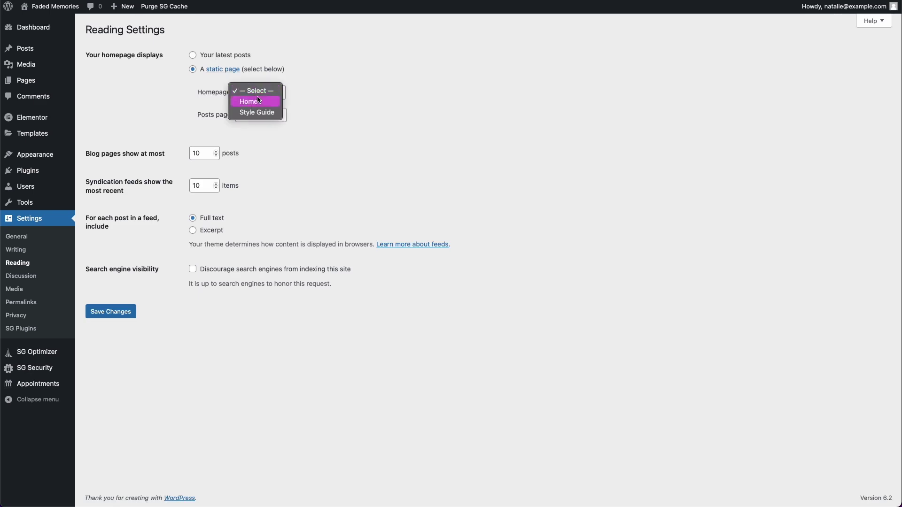
pyautogui.click(263, 103)
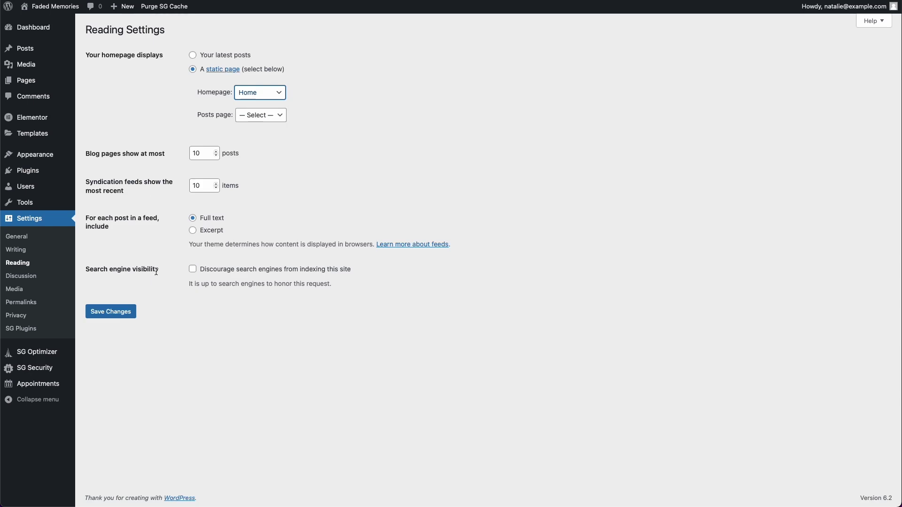
pyautogui.click(128, 315)
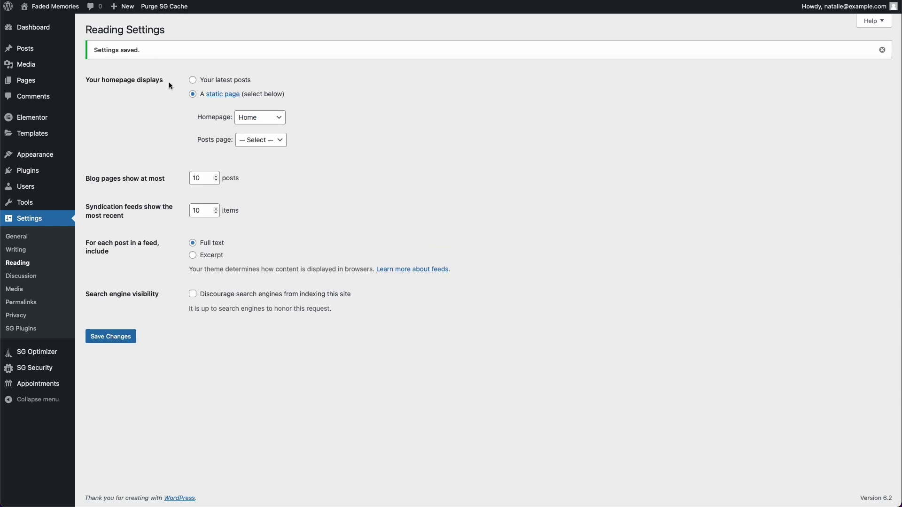
# - Visit the site's front page and check it from the header through the About the Photographer section to the booking calendar
pyautogui.click(66, 11)
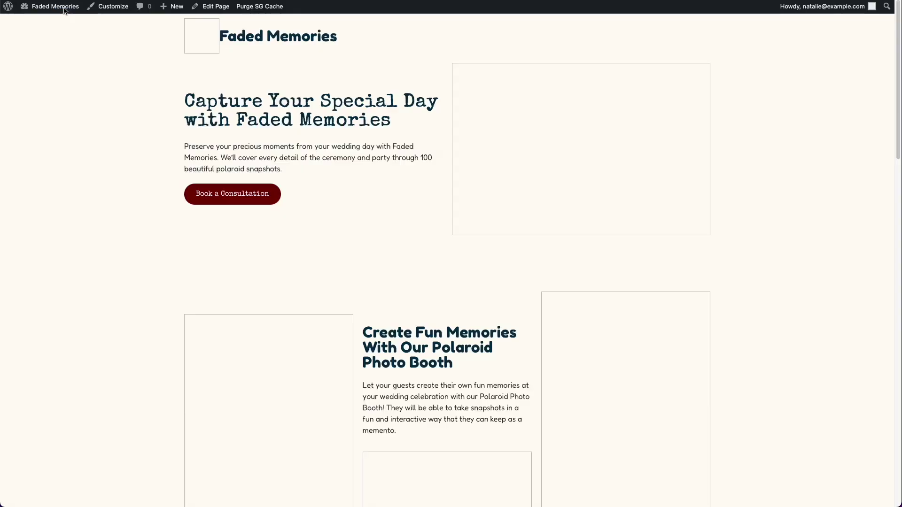
pyautogui.scroll(-1, 134, 75)
pyautogui.scroll(1, 134, 79)
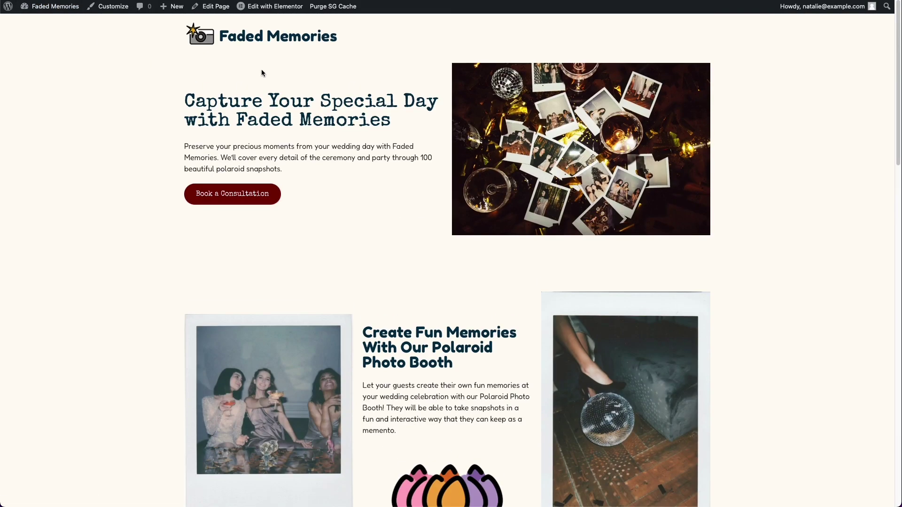
pyautogui.scroll(-8, 262, 70)
pyautogui.scroll(-12, 262, 72)
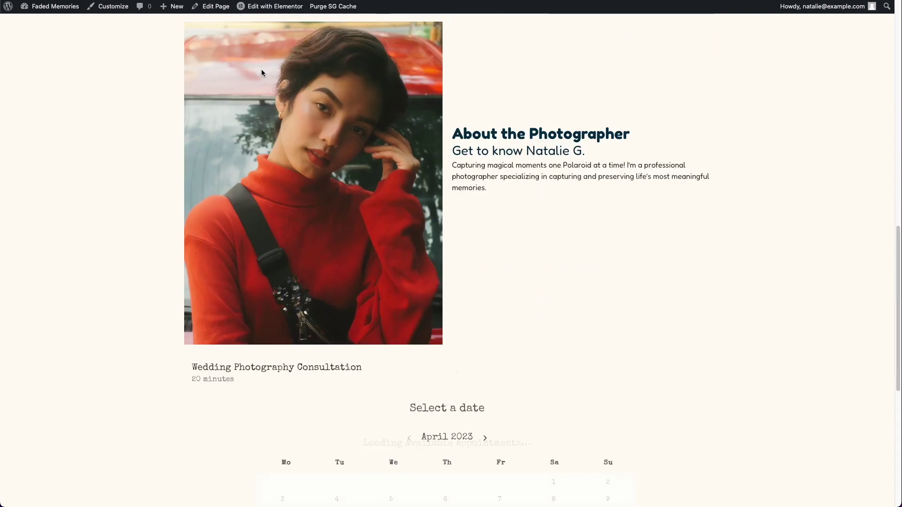
pyautogui.press('Home')
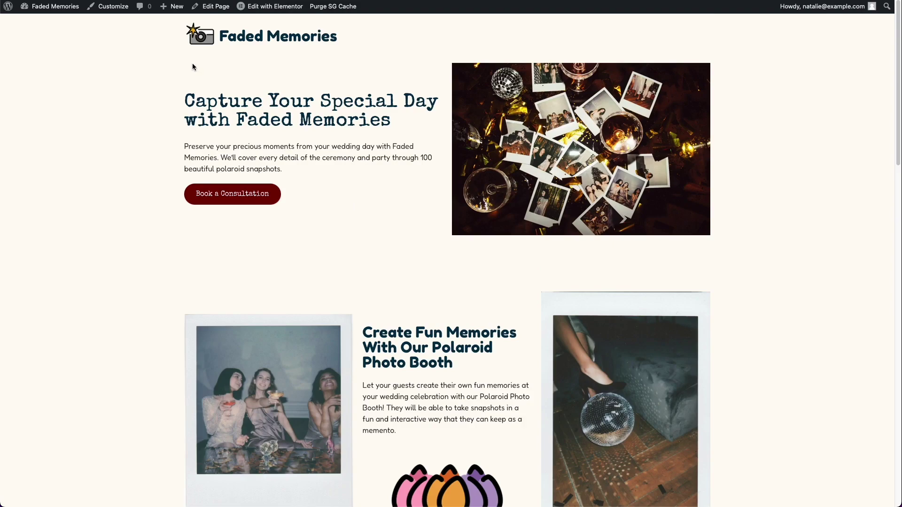
pyautogui.moveTo(73, 16)
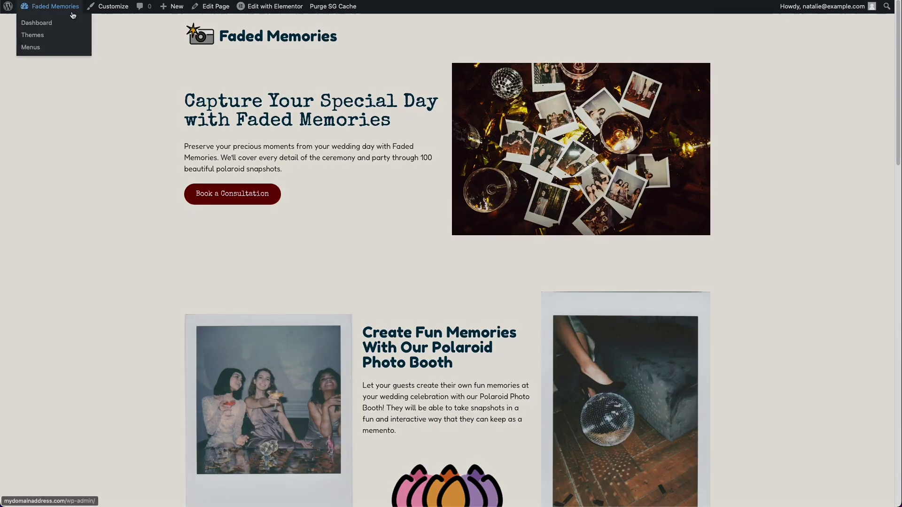